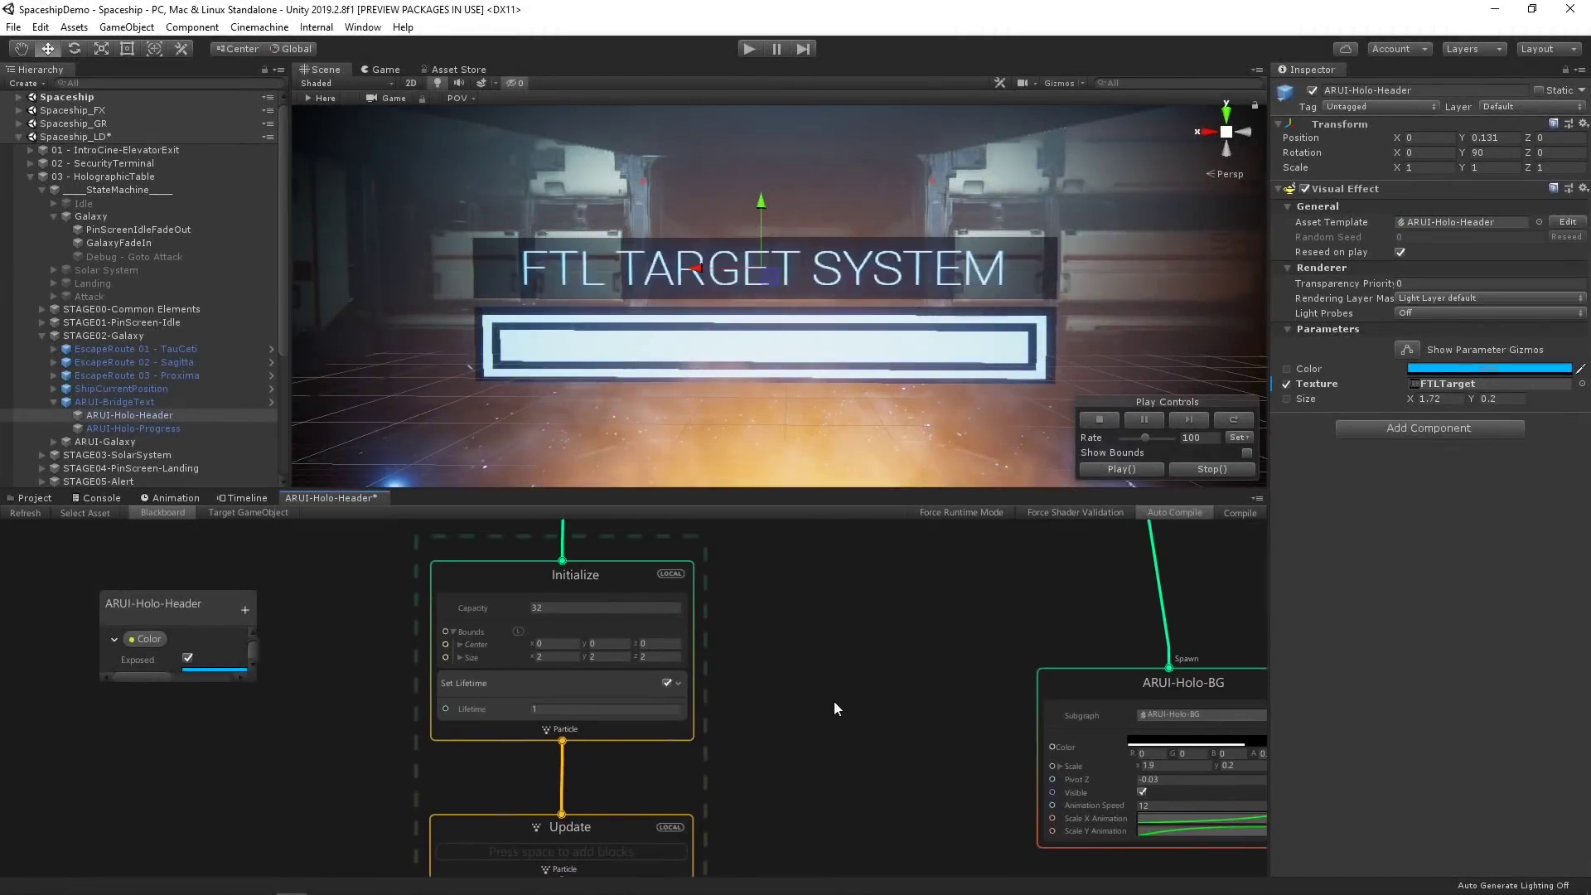
- Look through the Galaxy, Ship and Route1 track groups of the GalaxyFadeIn timeline, expanding and collapsing each one
middle_drag(834, 700, 927, 711)
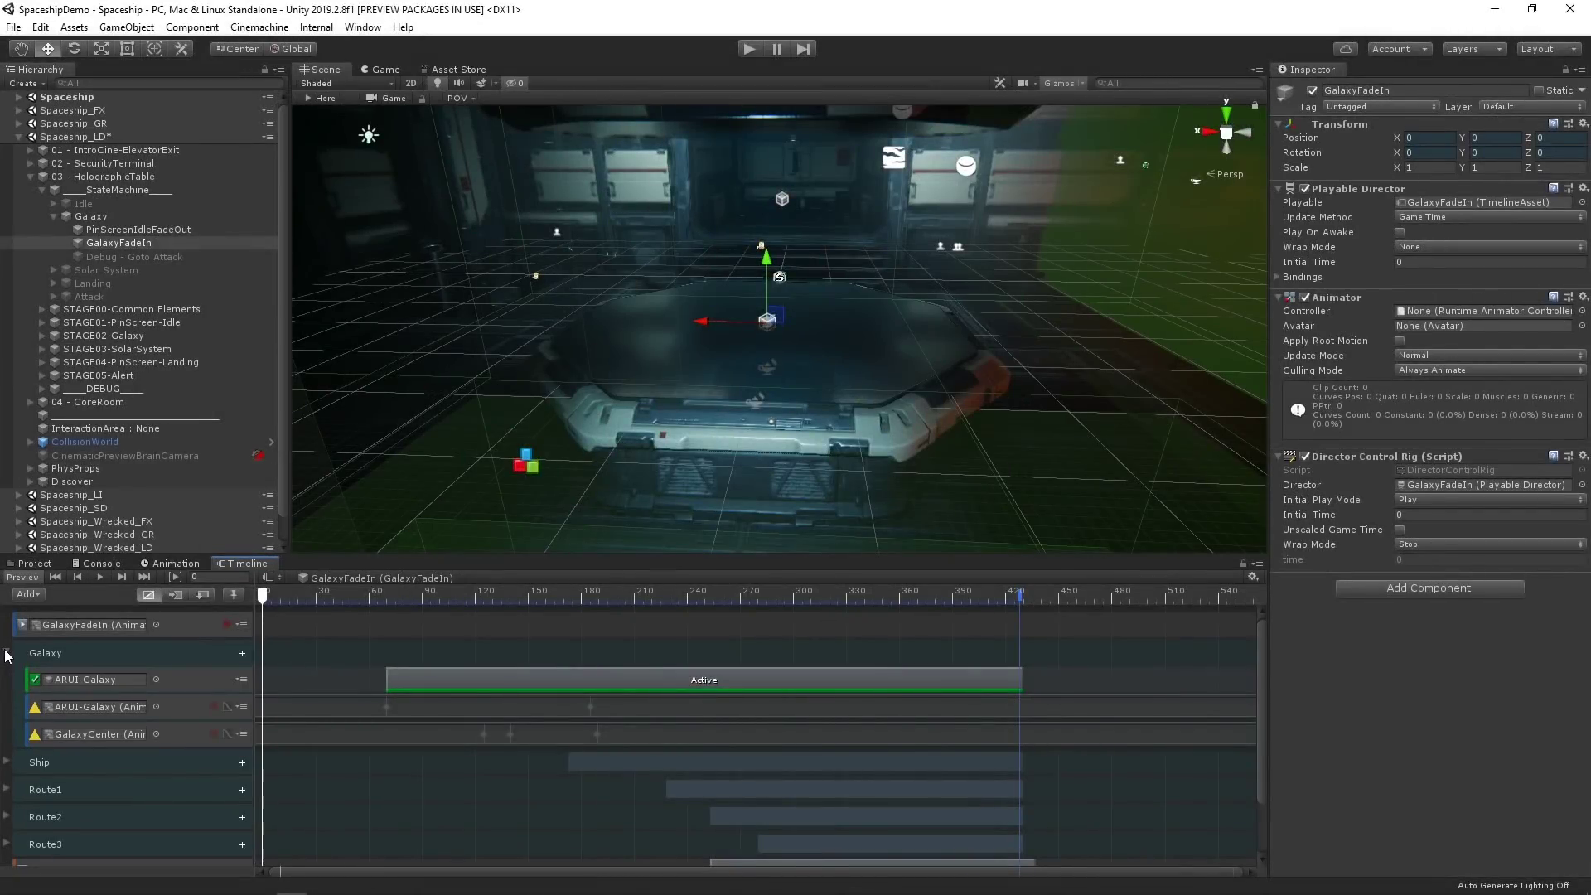
click(7, 654)
click(7, 680)
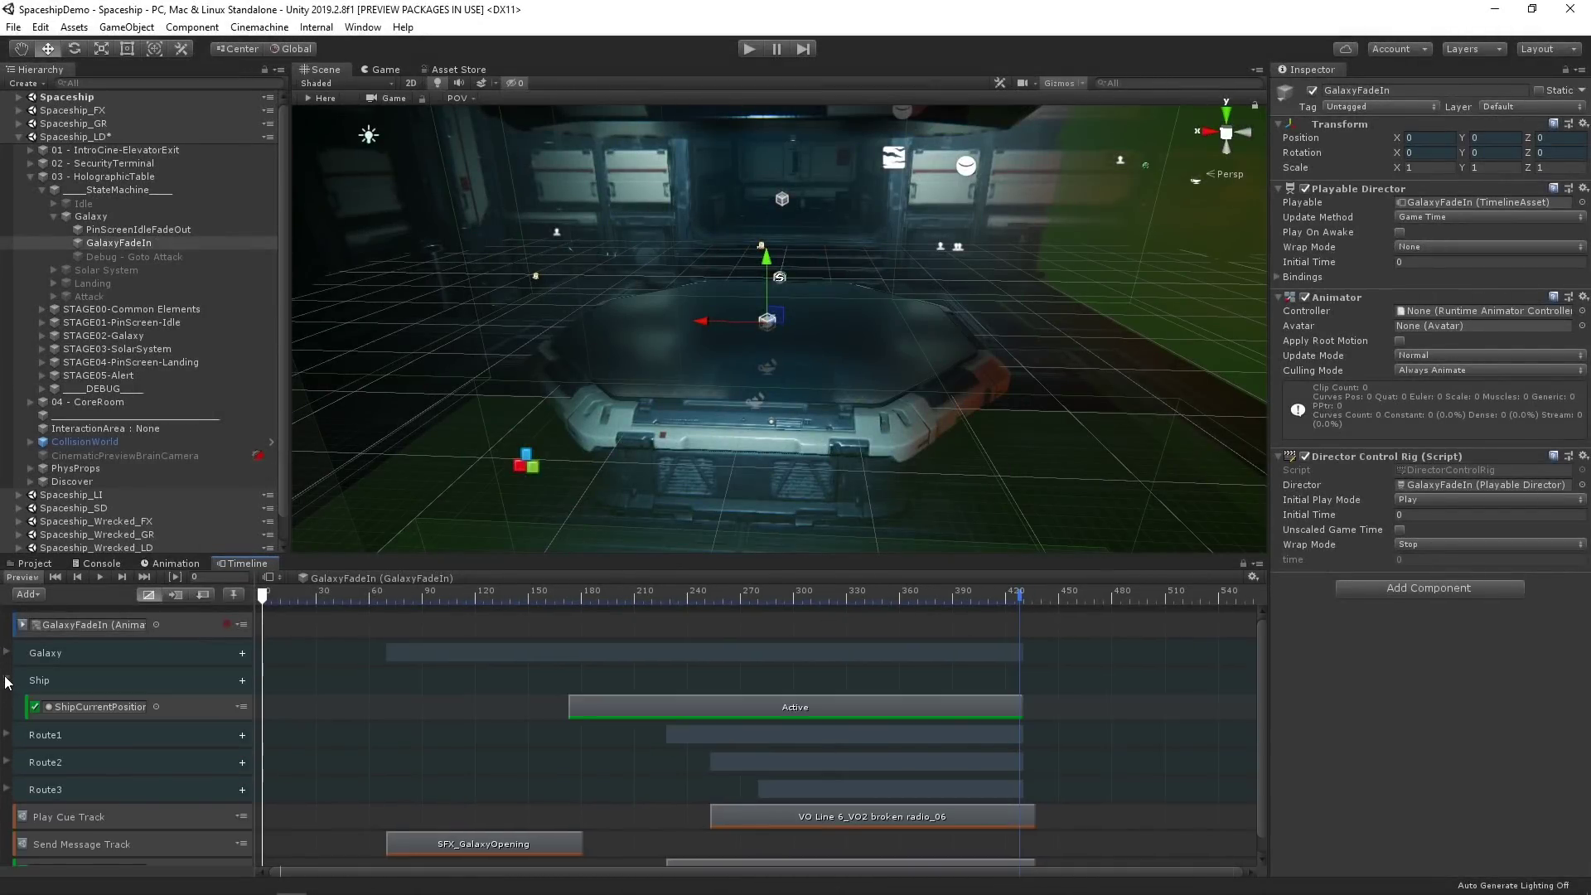
click(7, 680)
click(7, 709)
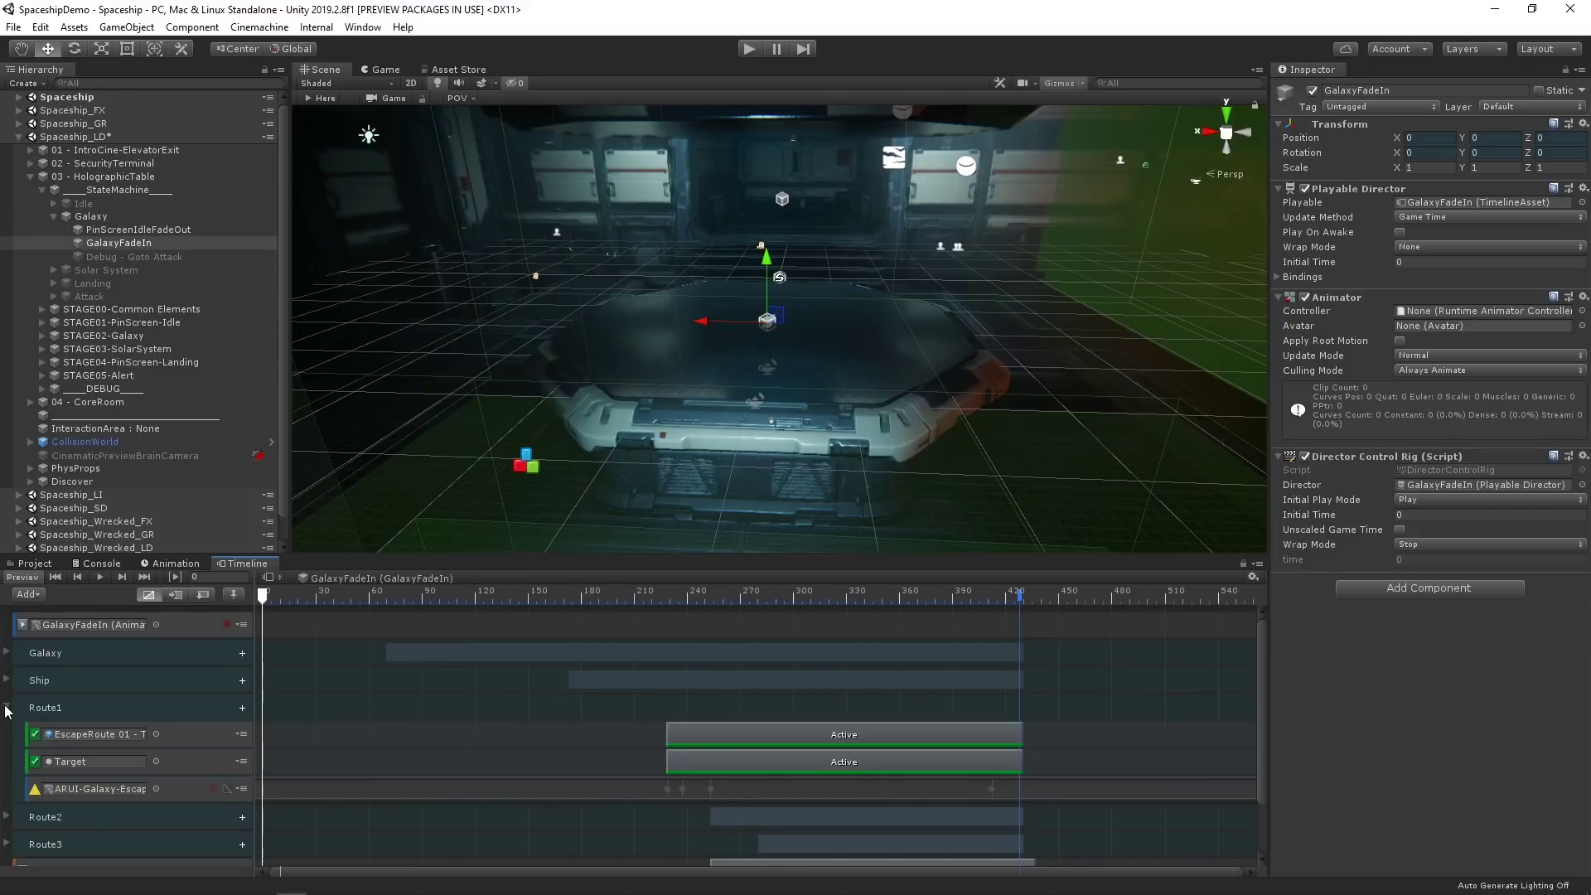
click(6, 708)
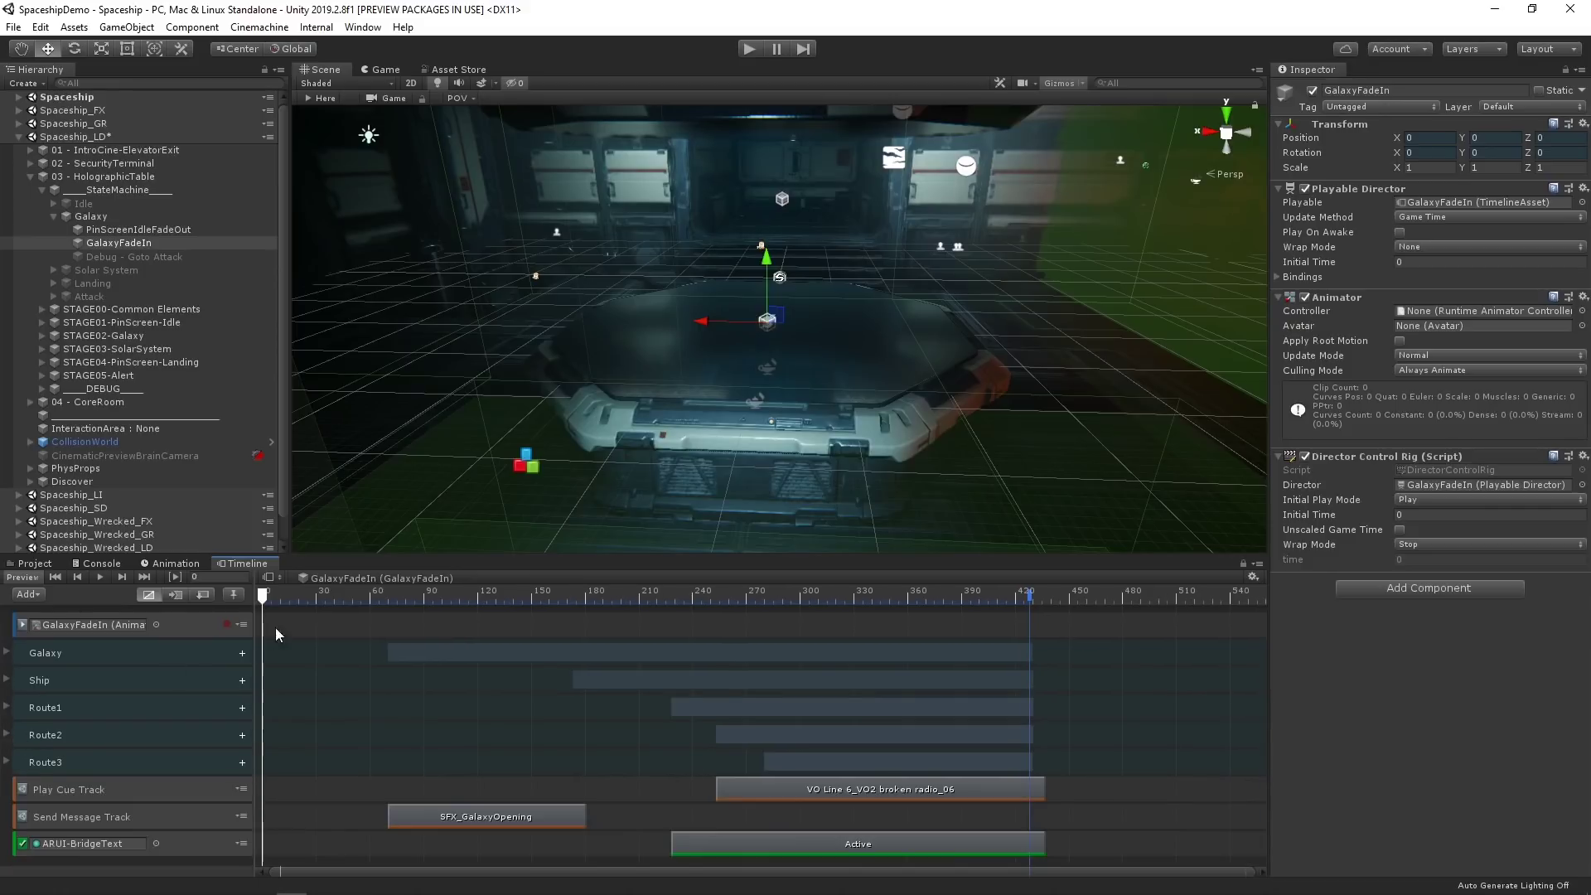
- Play the GalaxyFadeIn timeline from the start and watch the holographic table in the scene
drag(256, 605, 262, 599)
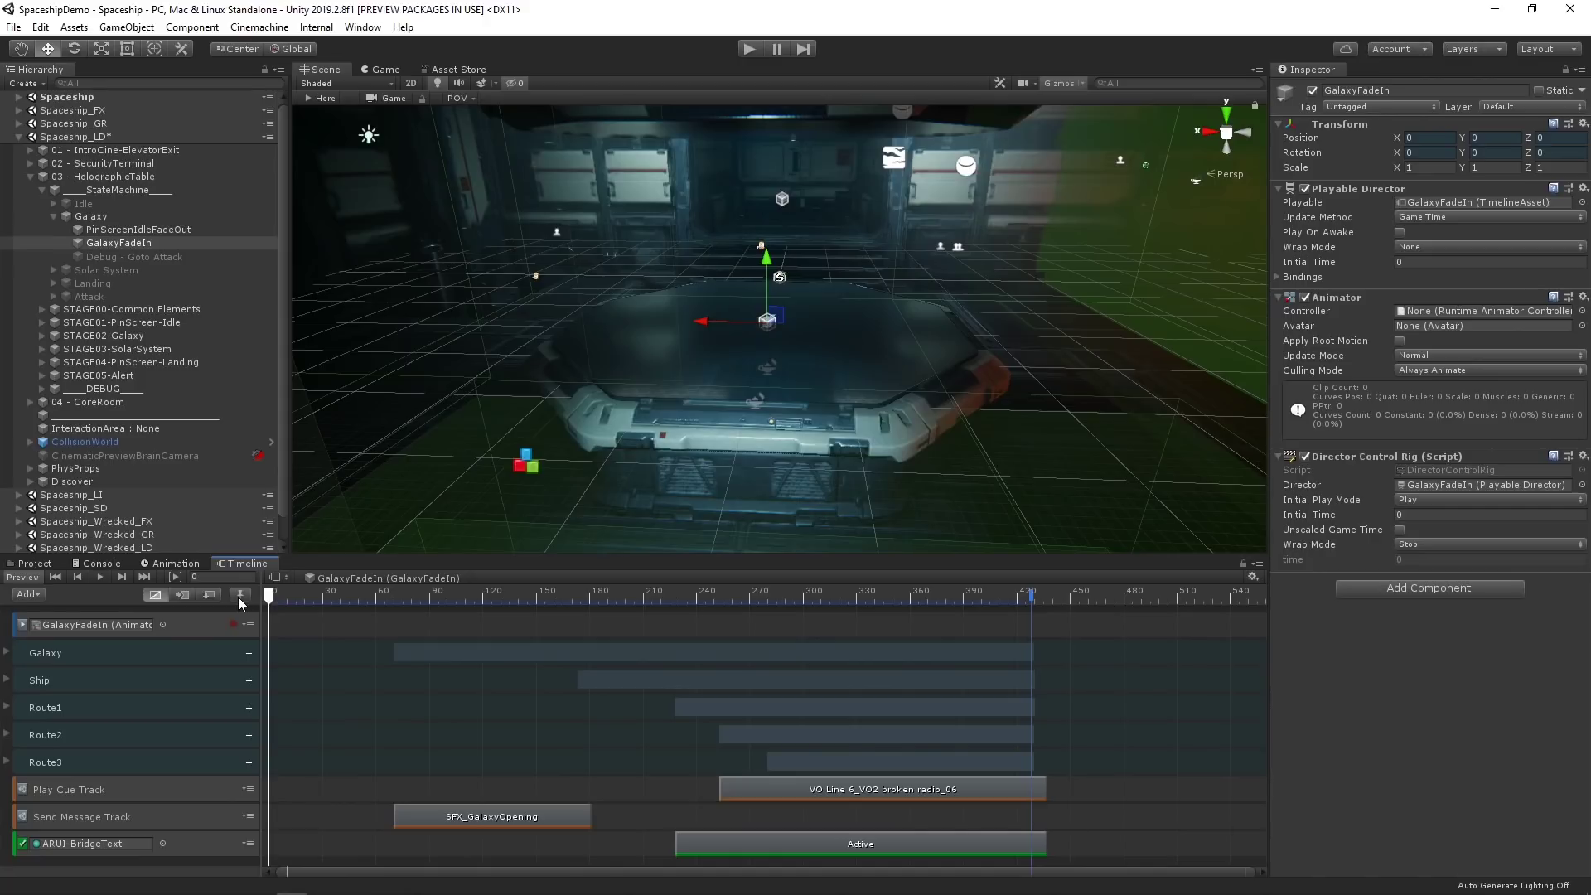
key(space)
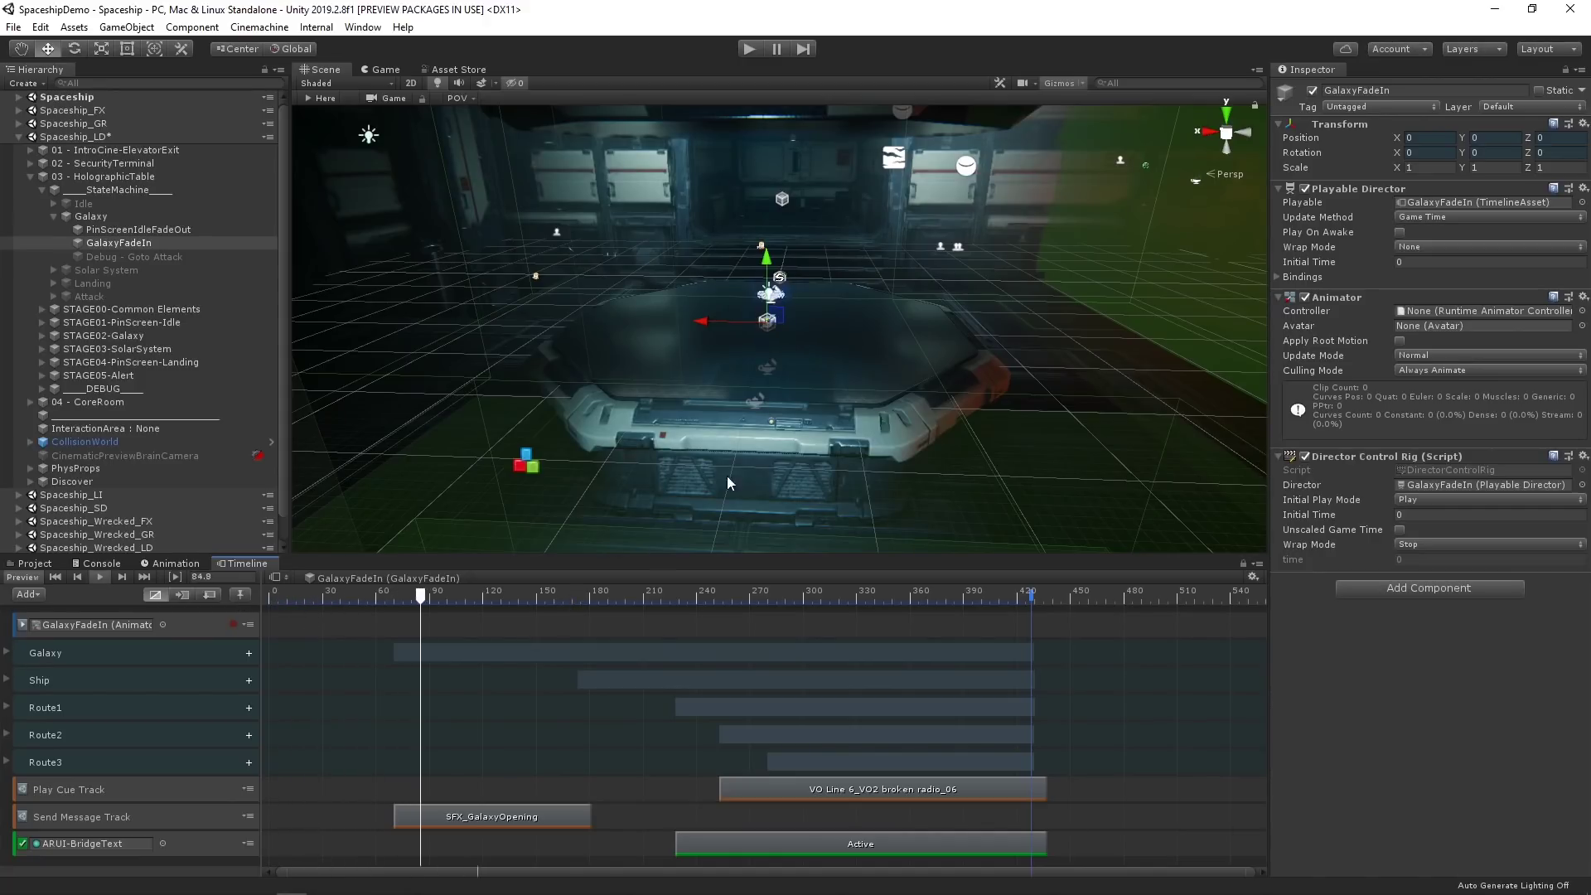
scroll(817, 459, up, 2)
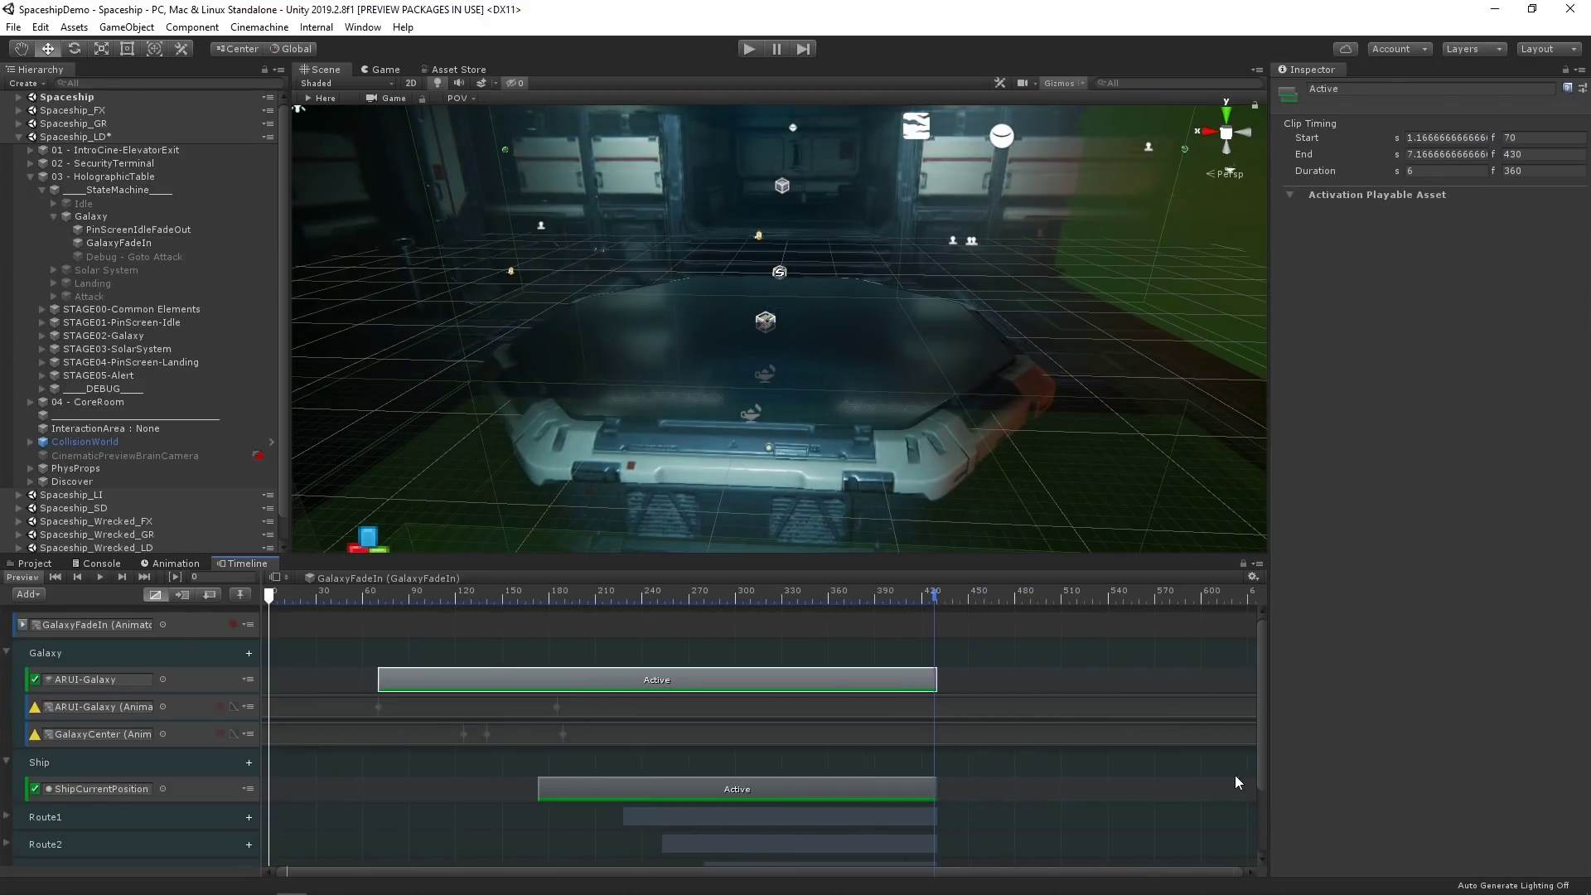
- Expand the Route1 track group and play the GalaxyFadeIn timeline to compare its clips with the scene
drag(1262, 733, 1258, 808)
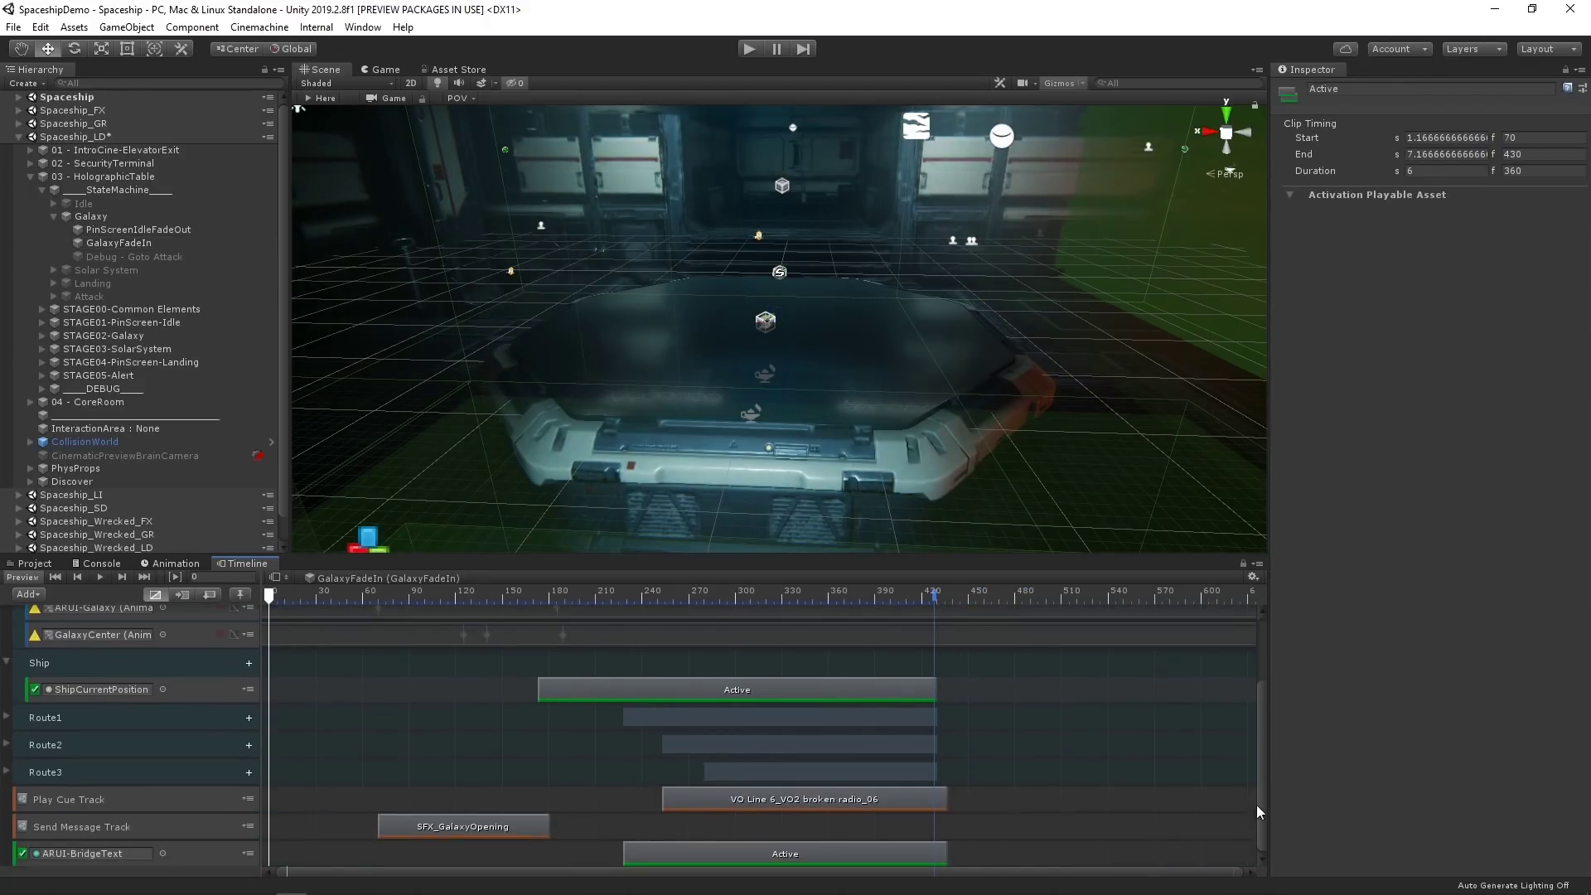
click(7, 718)
key(space)
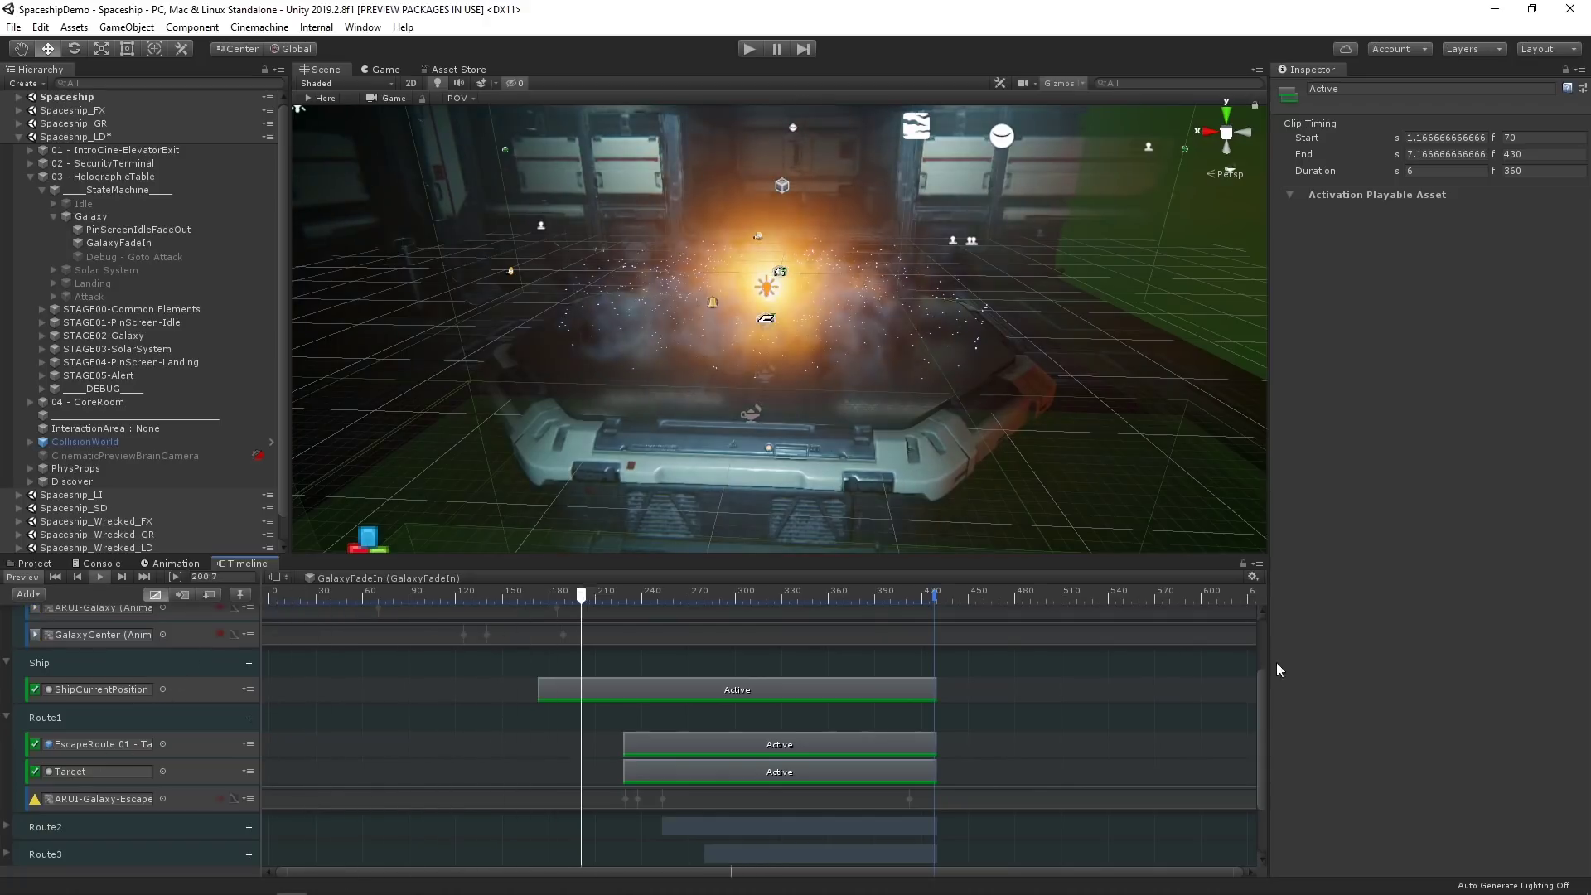
drag(1261, 683, 1250, 630)
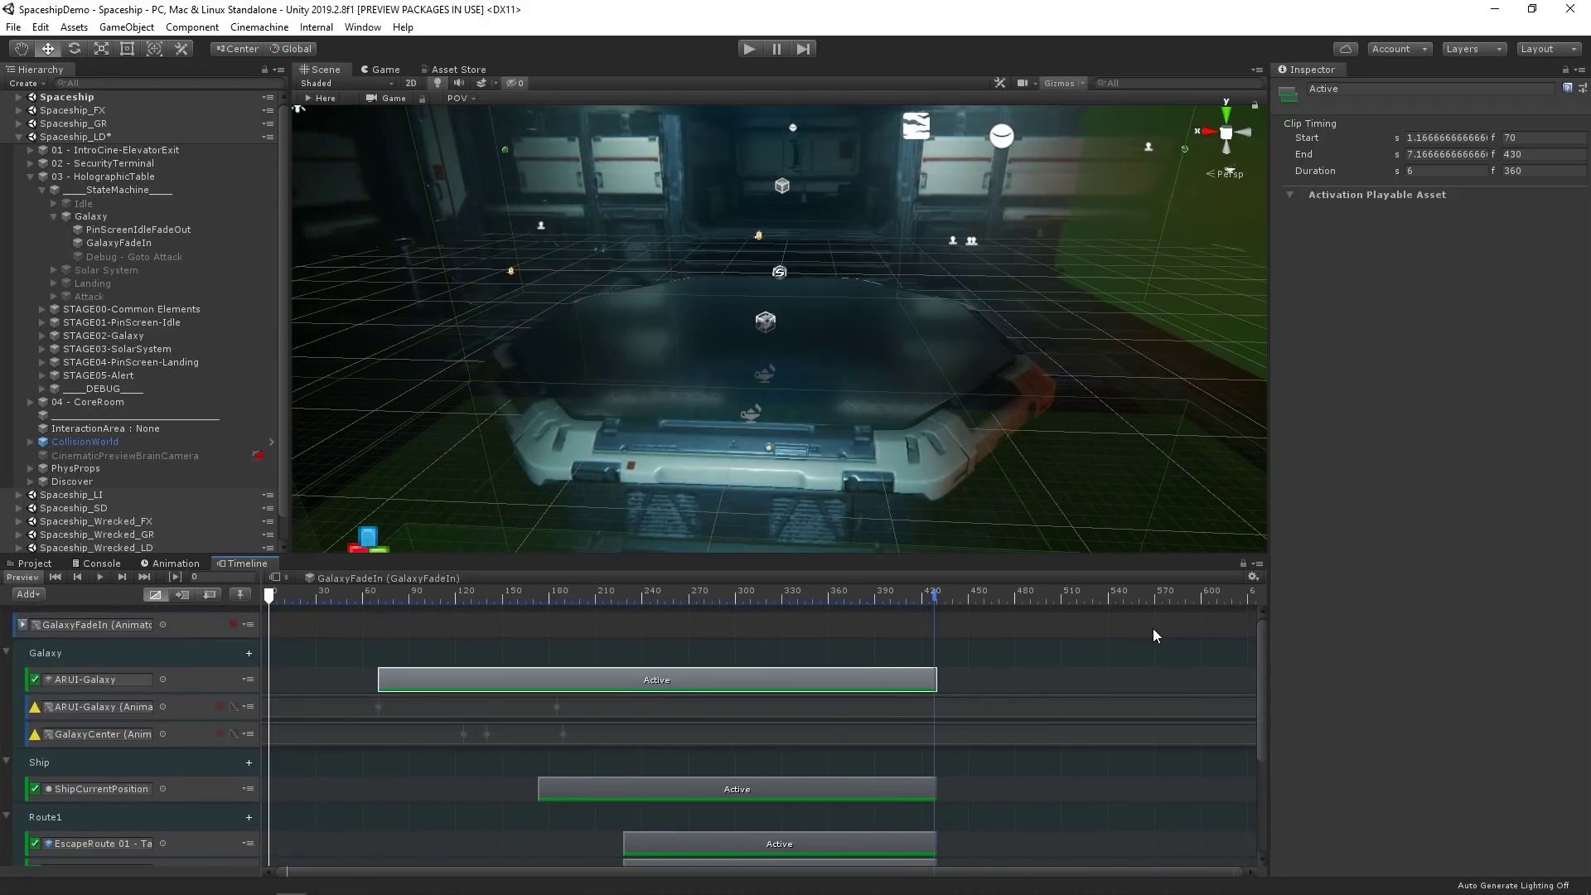
- Scrub ARUI-Galaxy's recorded Deploy animation and examine the galaxy effect up close in the scene
click(99, 679)
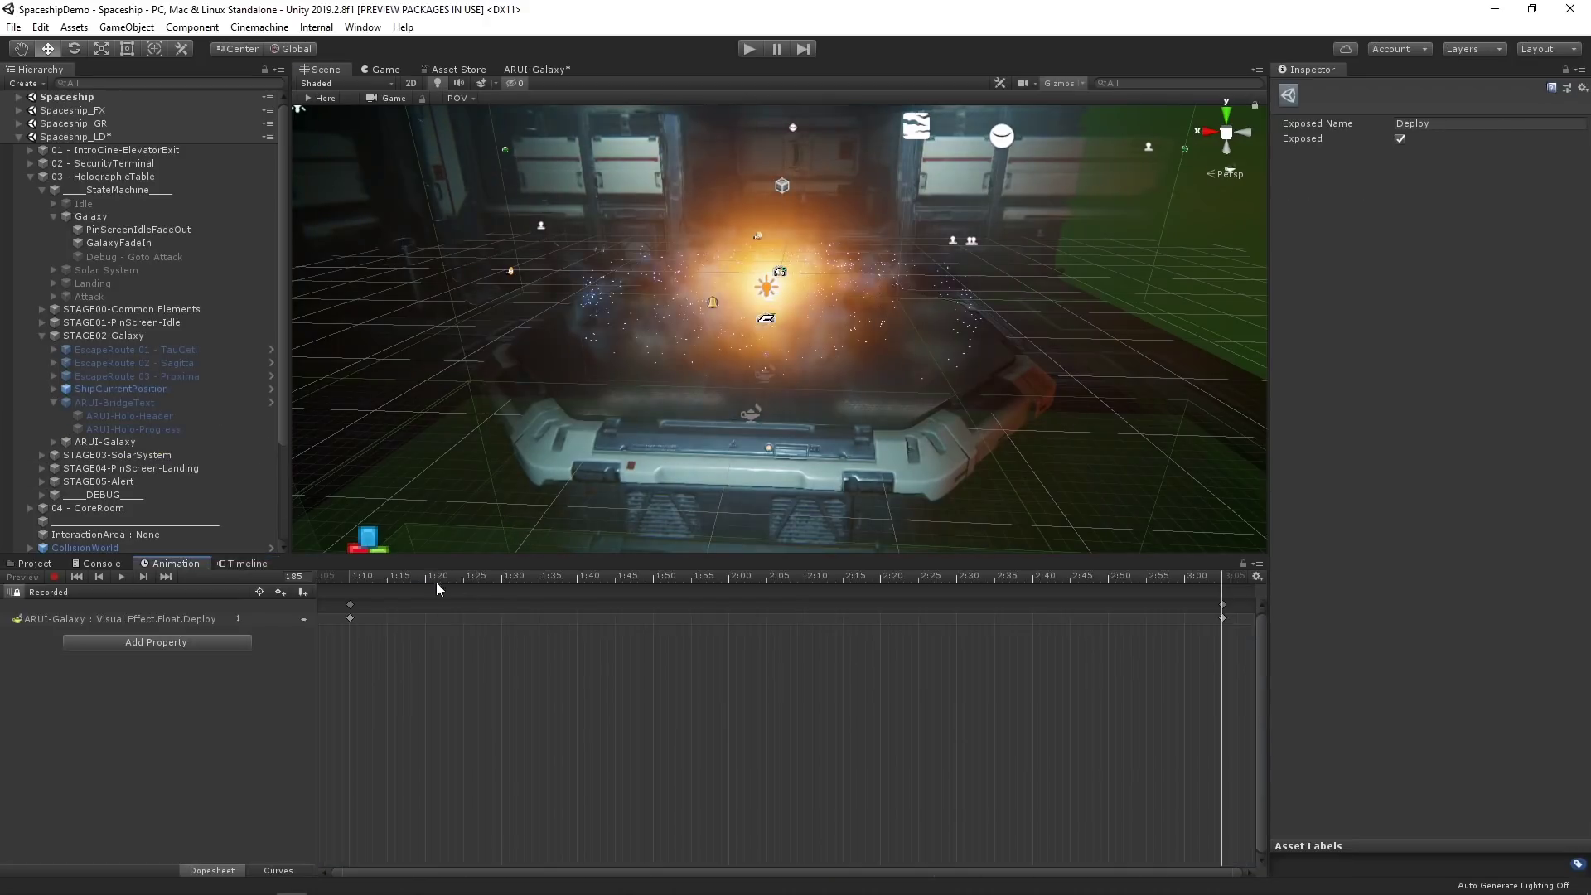
drag(514, 567, 827, 561)
alt+drag(783, 391, 784, 445)
scroll(917, 444, up, 3)
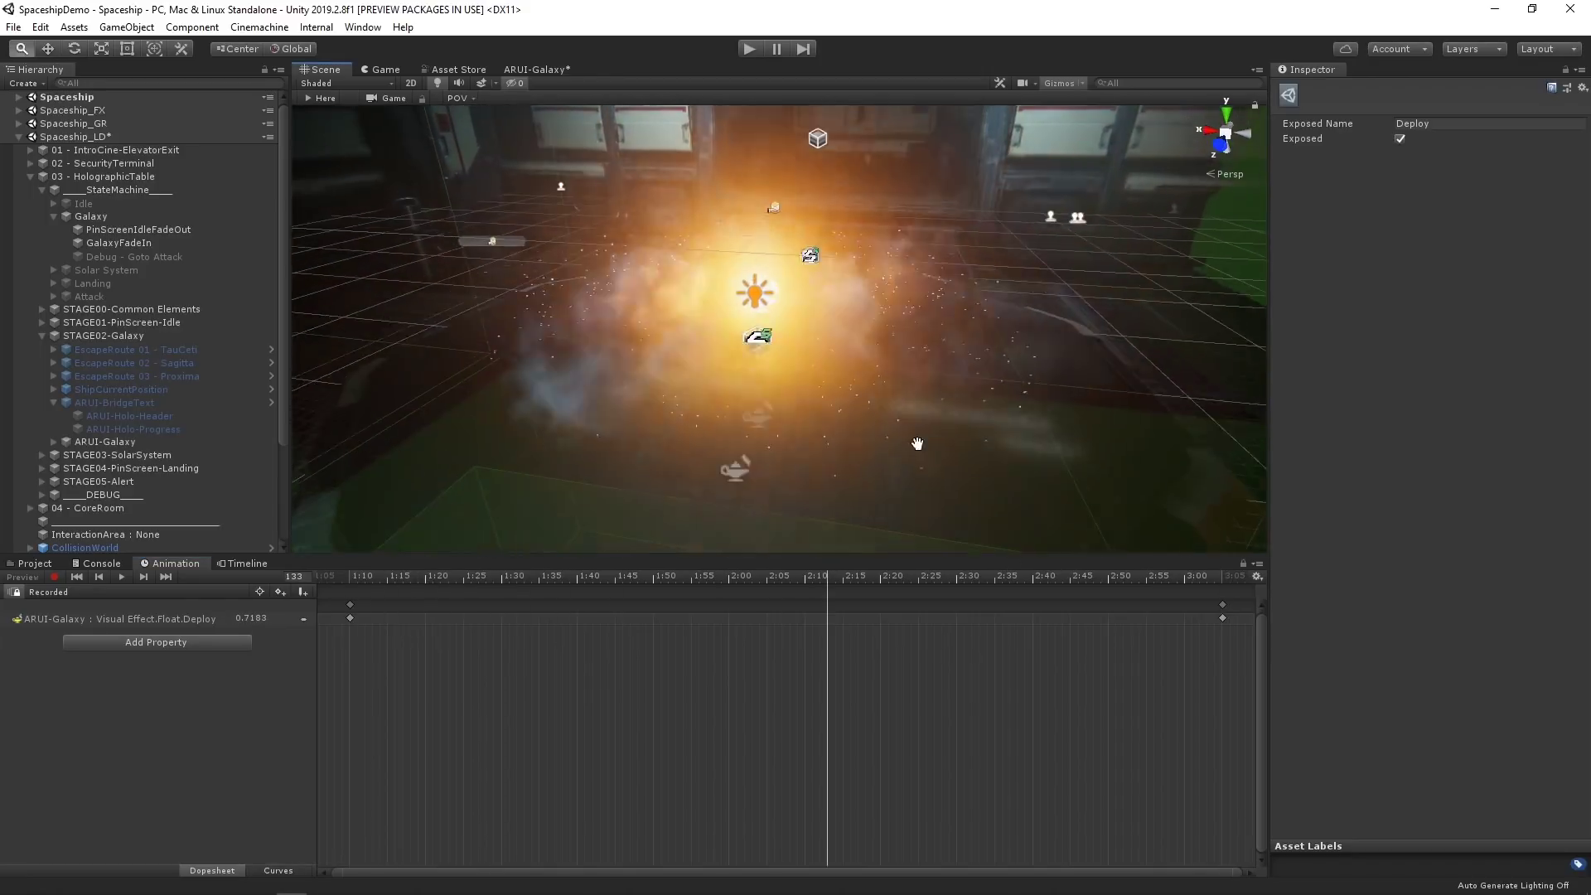
middle_drag(917, 444, 916, 419)
- Start recording at frame 70 of the ARUI-Galaxy animation and add the Visual Effect's Ambient Color as an animated property
click(351, 577)
click(54, 577)
click(156, 642)
click(261, 655)
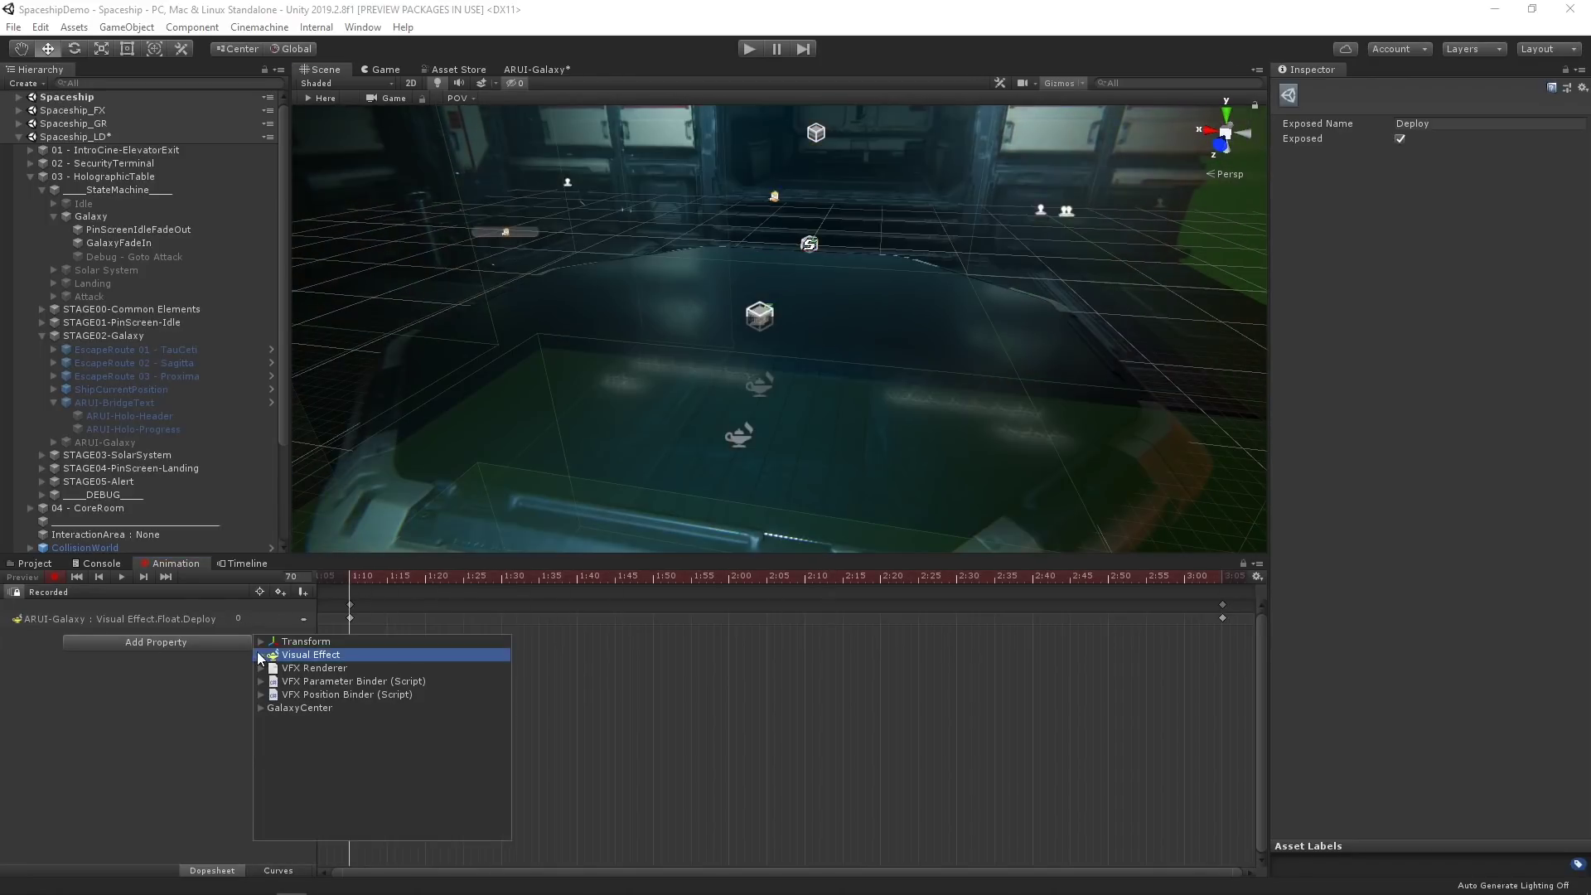
click(503, 695)
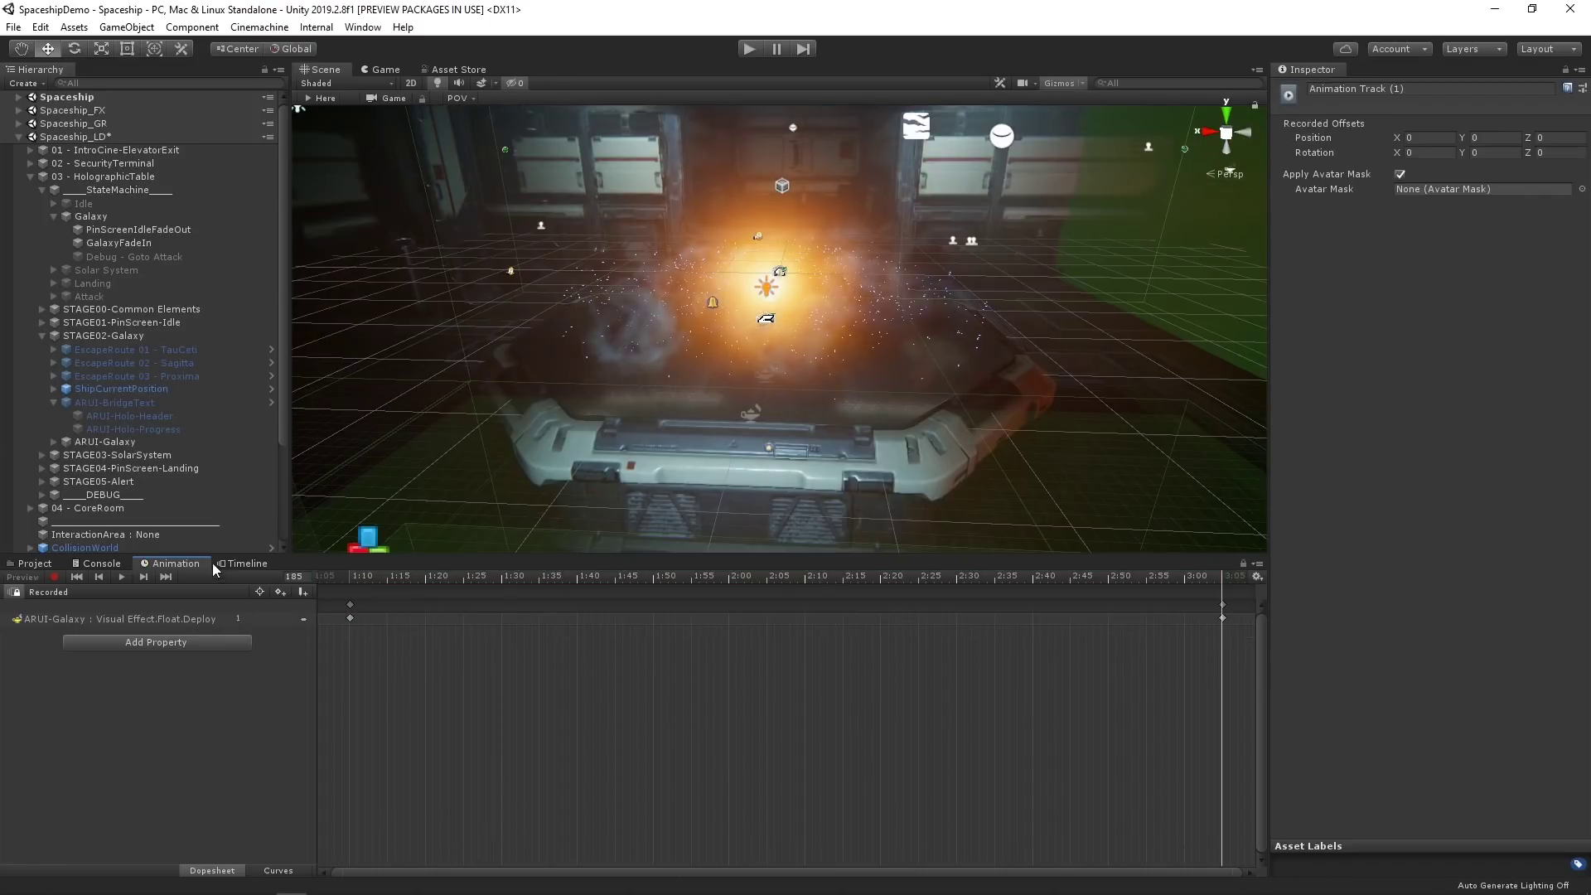
- Return to the timeline, select the ARUI-Galaxy object, and open its visual effect graph docked with the Scene view
click(242, 563)
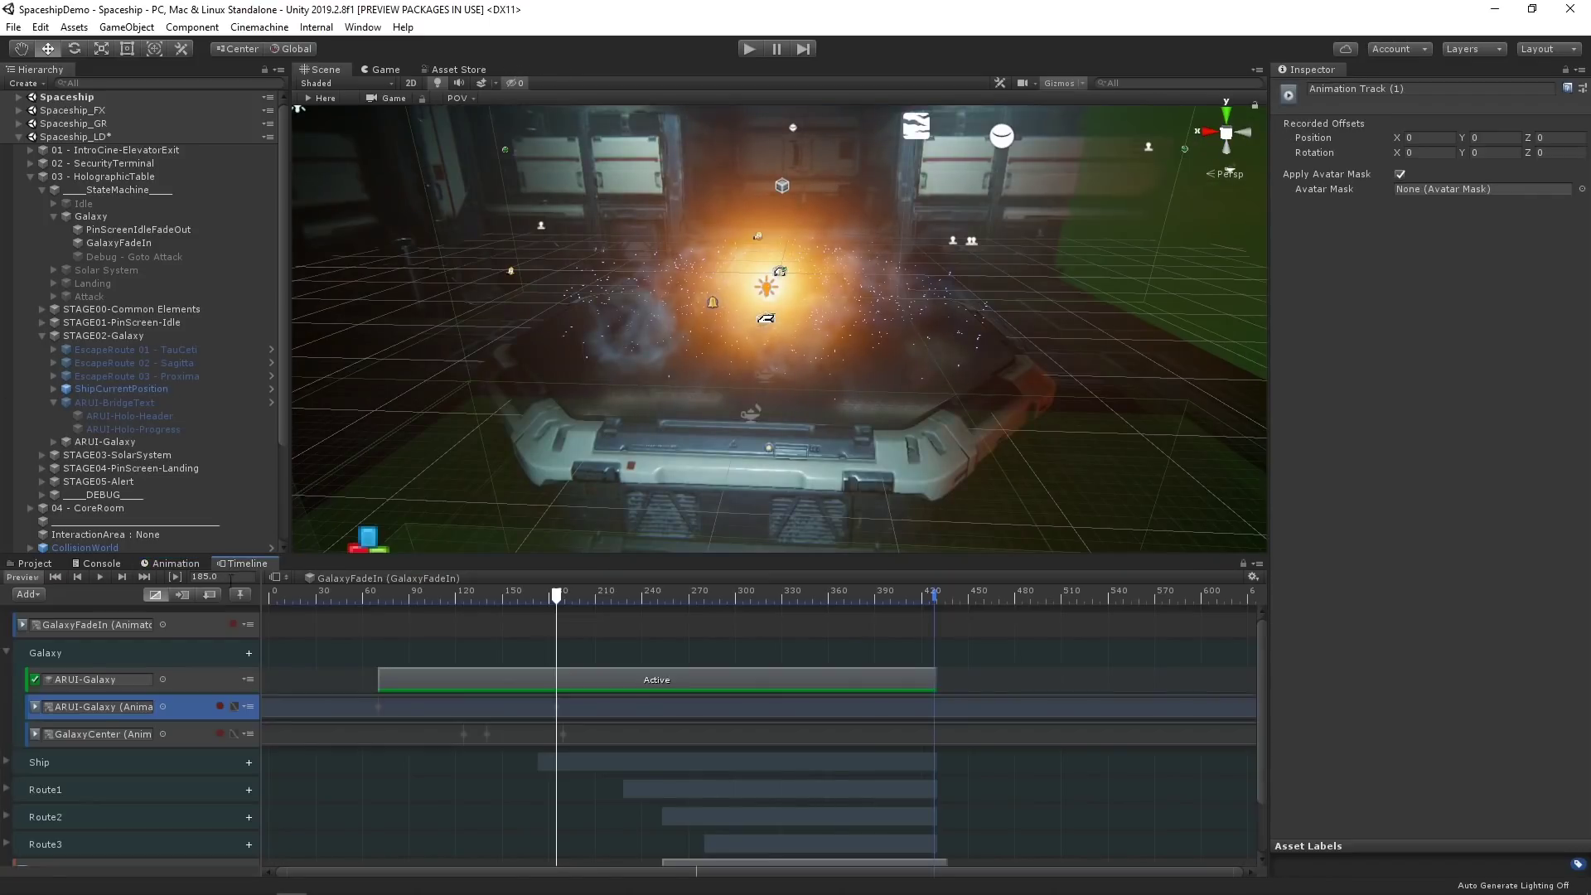
click(86, 708)
click(101, 441)
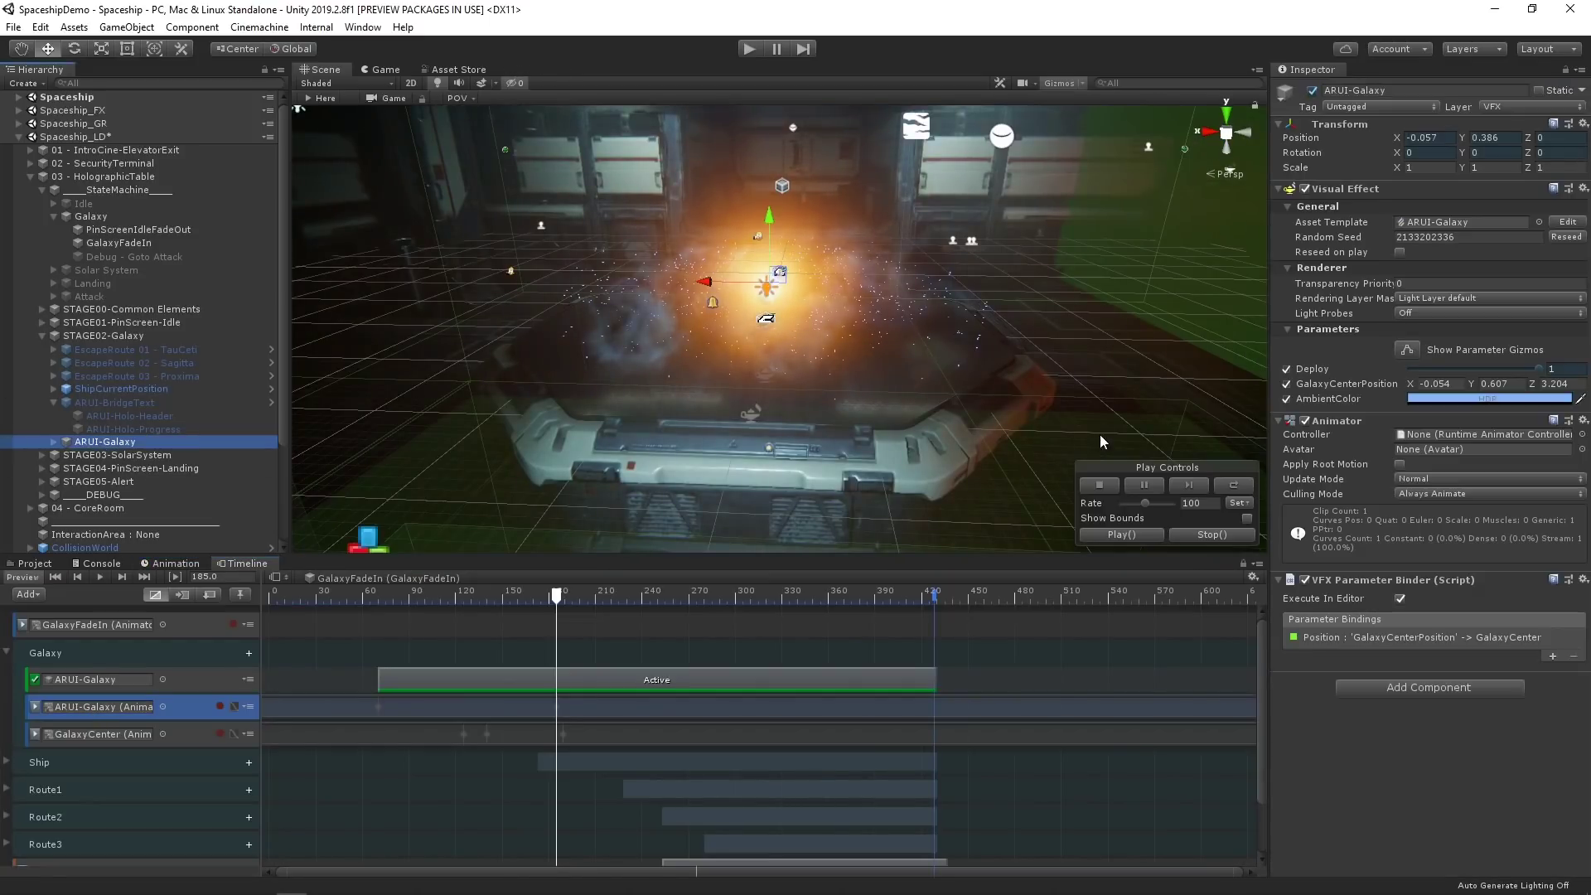
double_click(1446, 222)
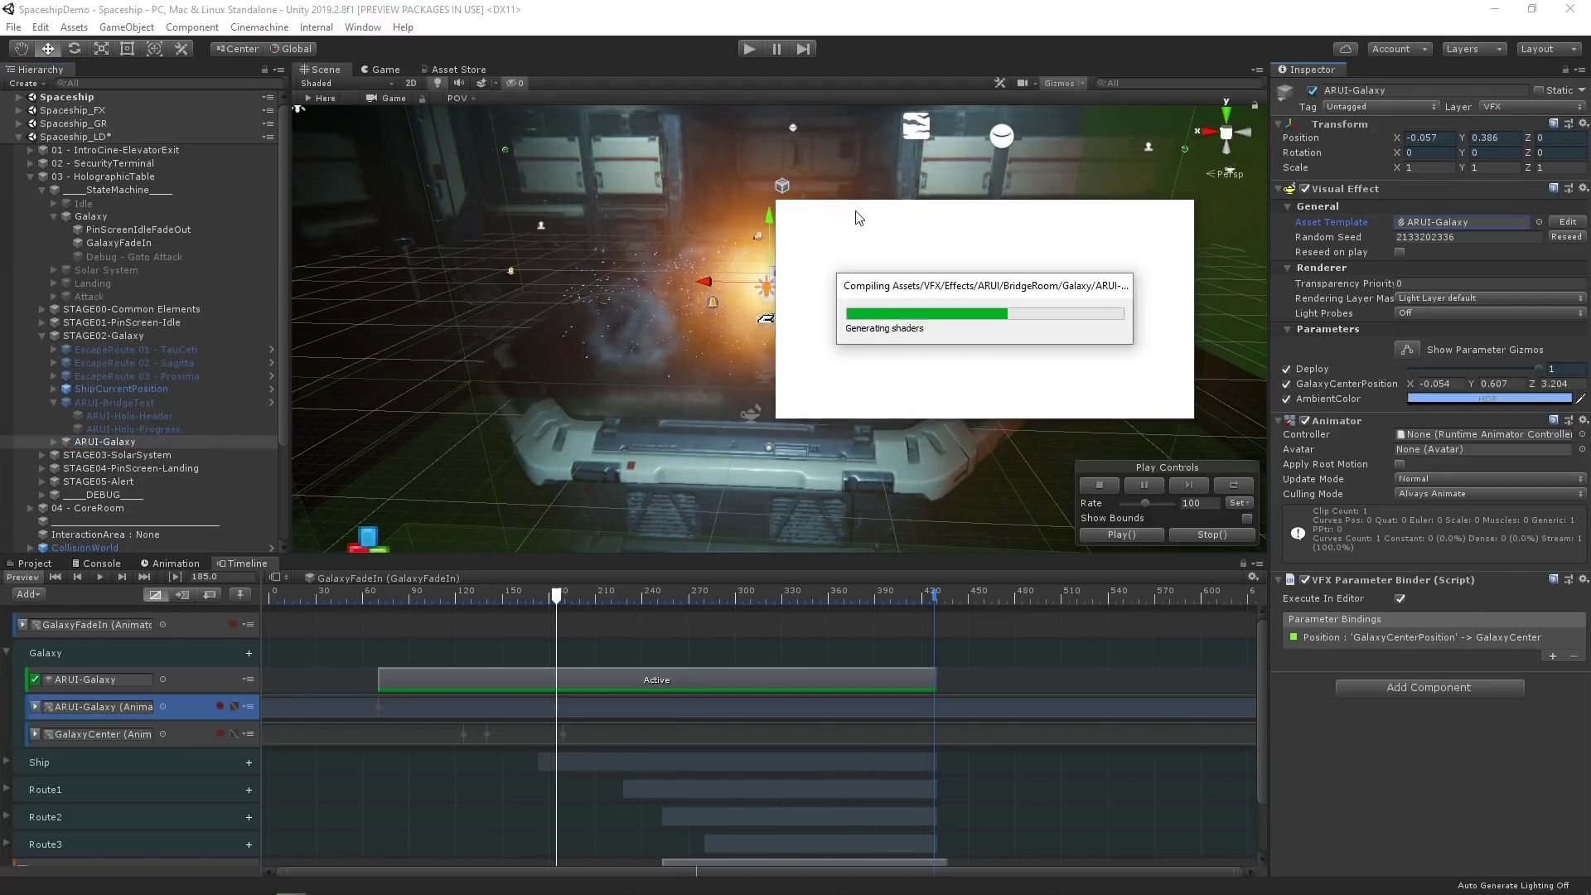
drag(877, 210, 541, 124)
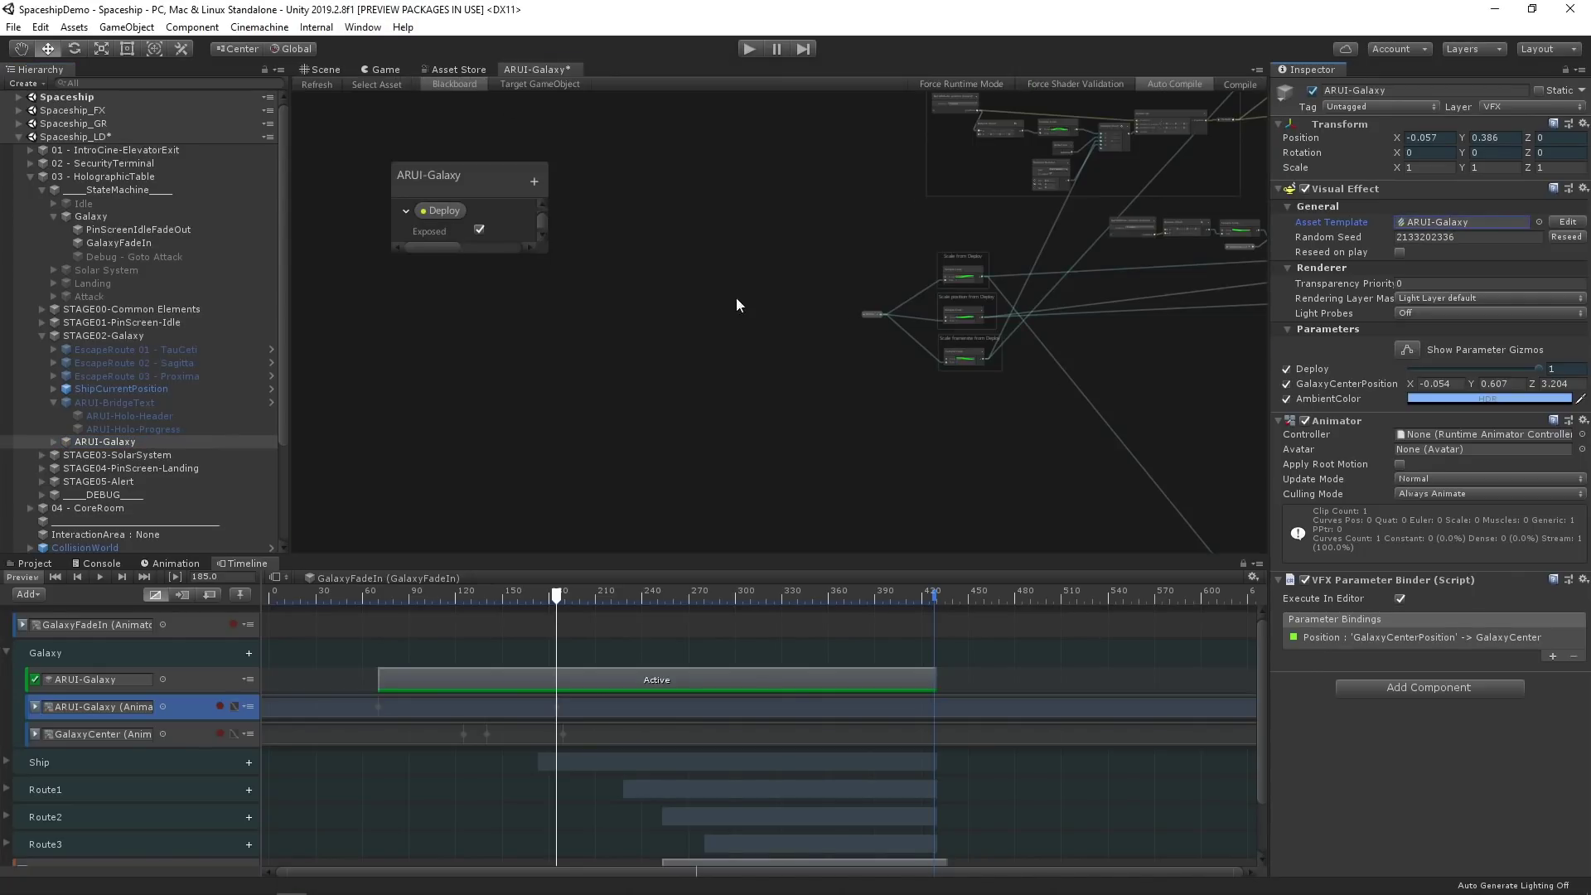
- Examine how the Deploy parameter feeds the scale, scale position and scale framerate curves in the ARUI-Galaxy graph
middle_drag(800, 297, 568, 174)
scroll(742, 341, up, 8)
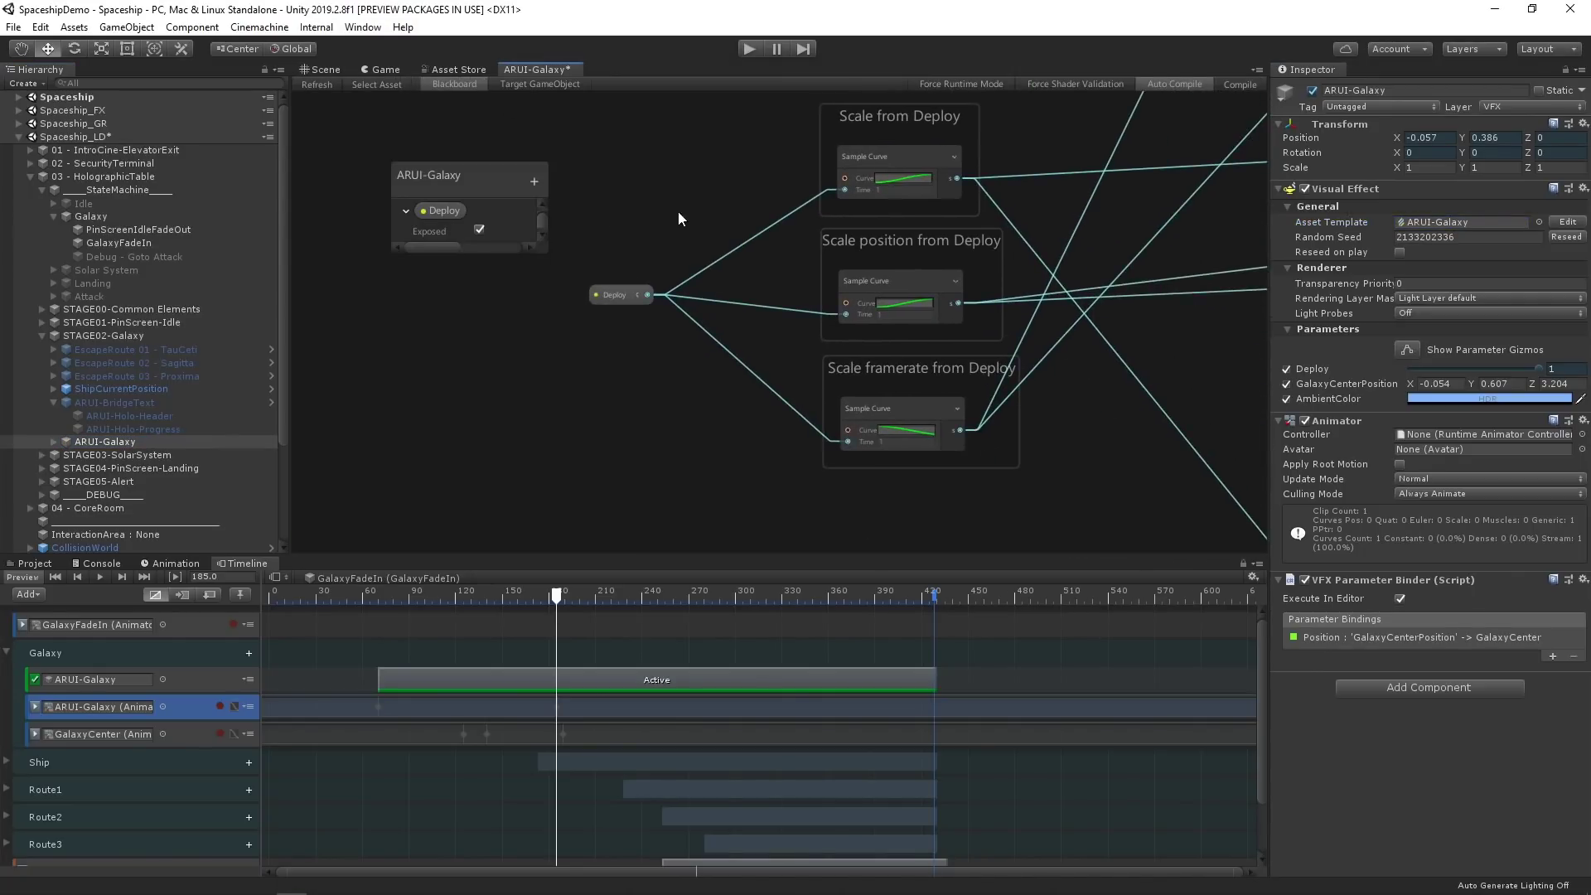
middle_drag(678, 219, 621, 288)
click(565, 365)
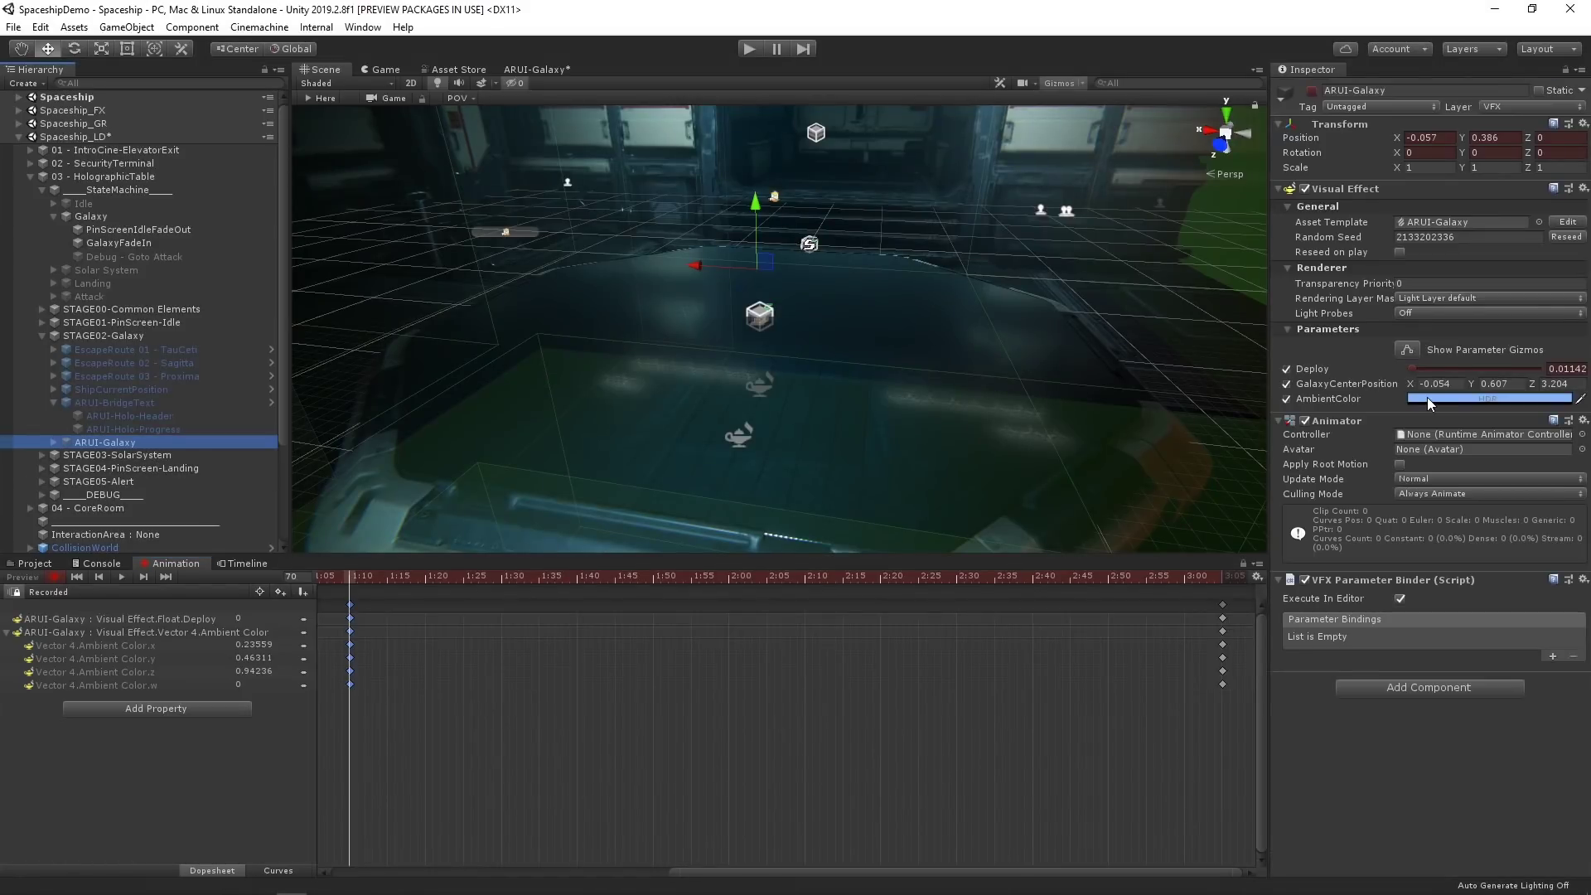
- Key ARUI-Galaxy's AmbientColor as a bright near-white at frame 70 and as an orange tone partway through the animation
click(1429, 404)
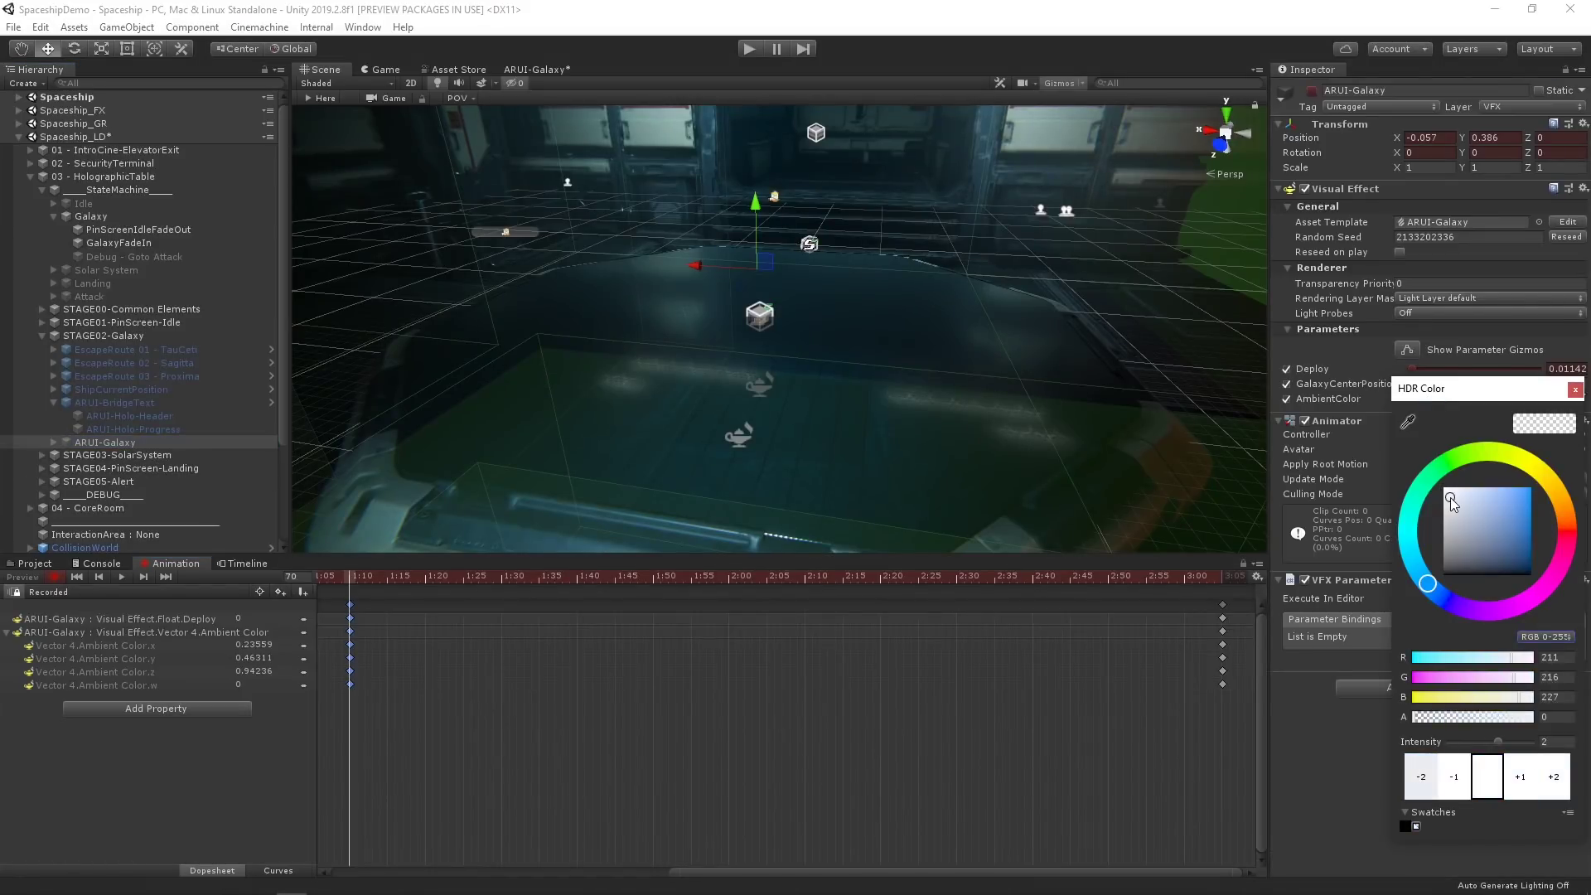
drag(393, 579, 653, 580)
click(1512, 399)
drag(1565, 535, 1565, 513)
click(1512, 501)
click(1420, 775)
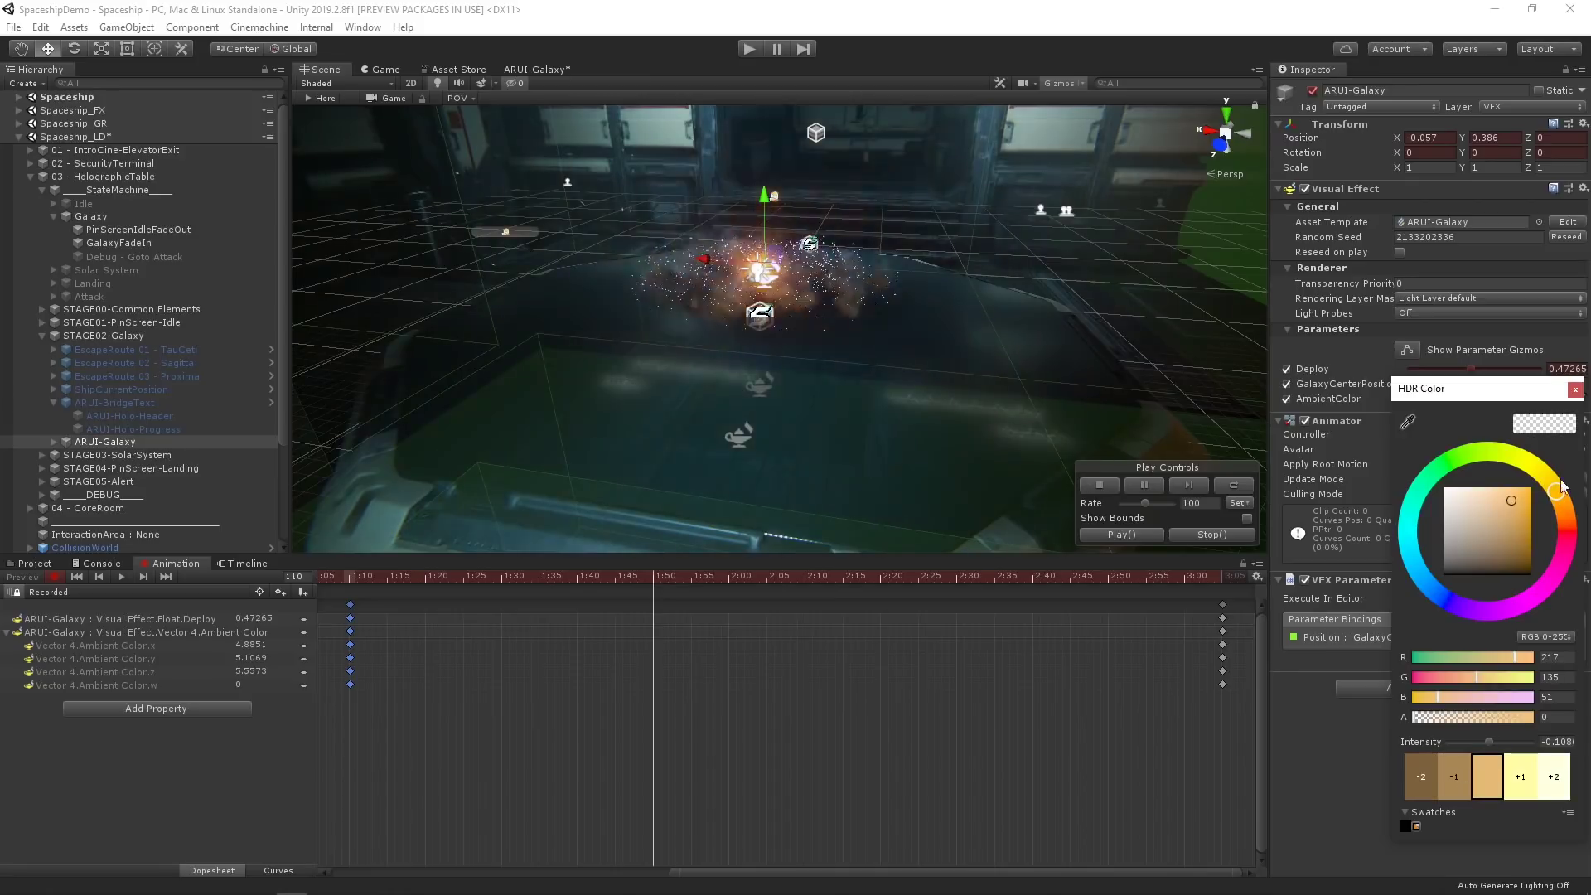
click(1571, 518)
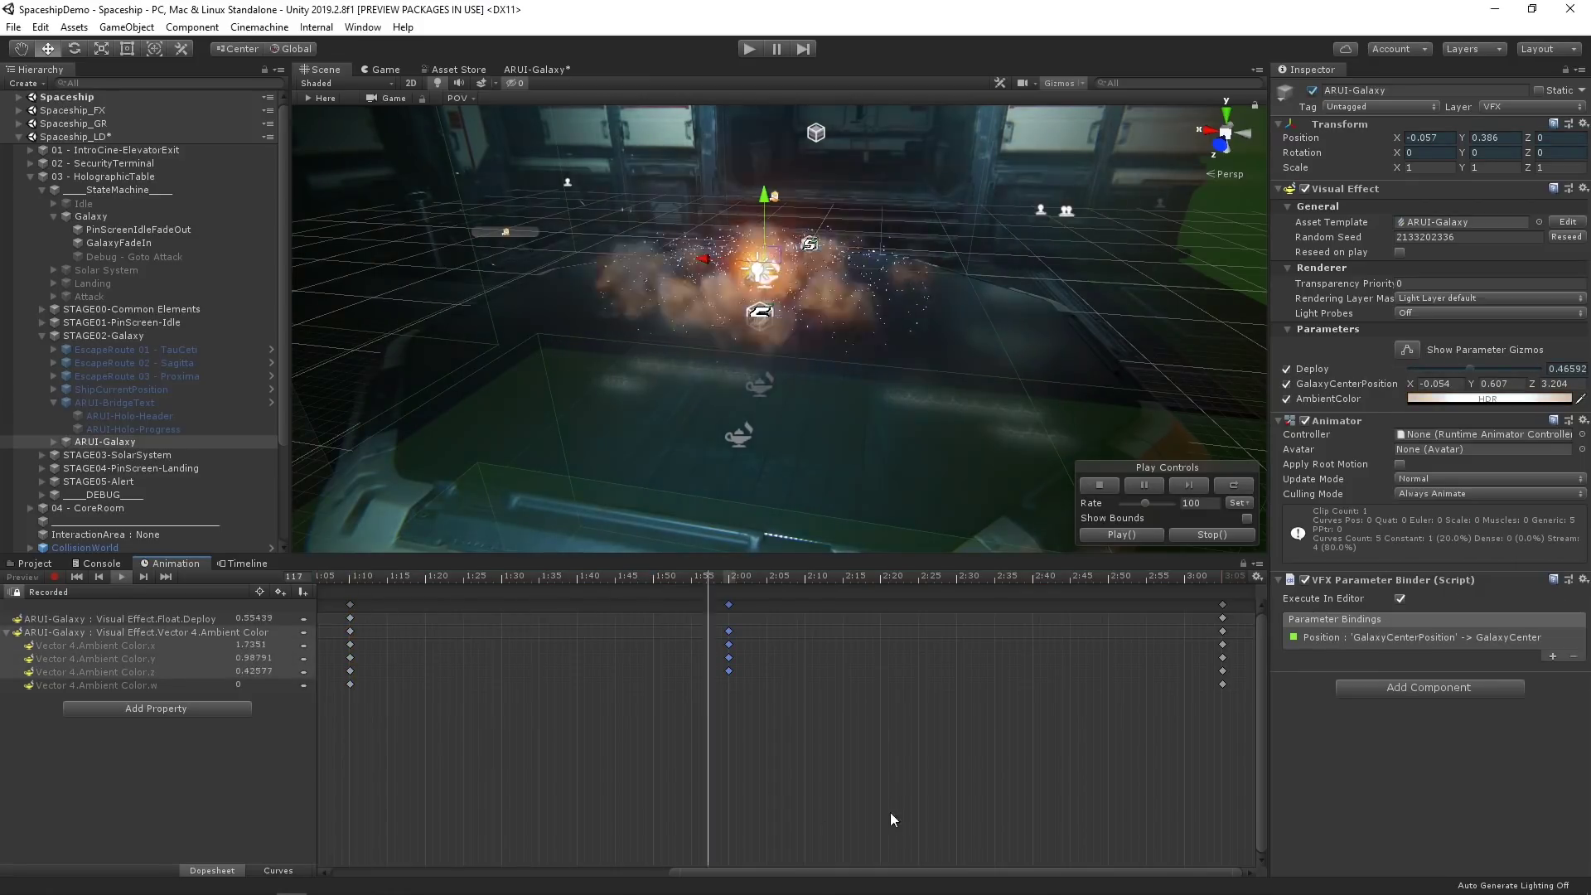
- Scrub through the ARUI-Galaxy animation to preview the ambient color change on the galaxy
drag(688, 579, 567, 580)
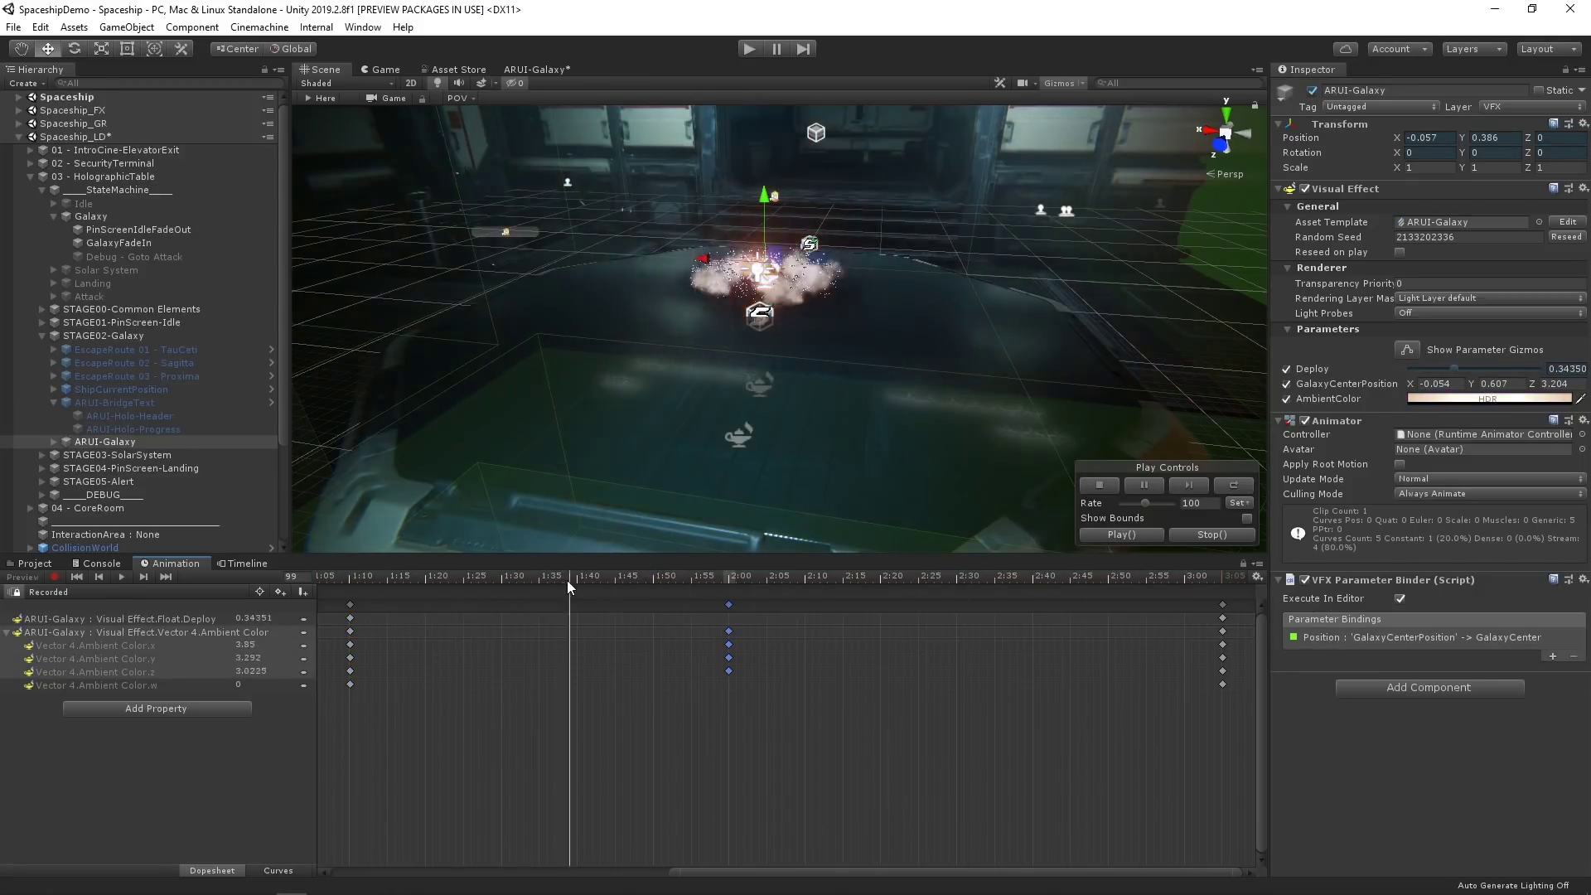
drag(680, 560, 812, 536)
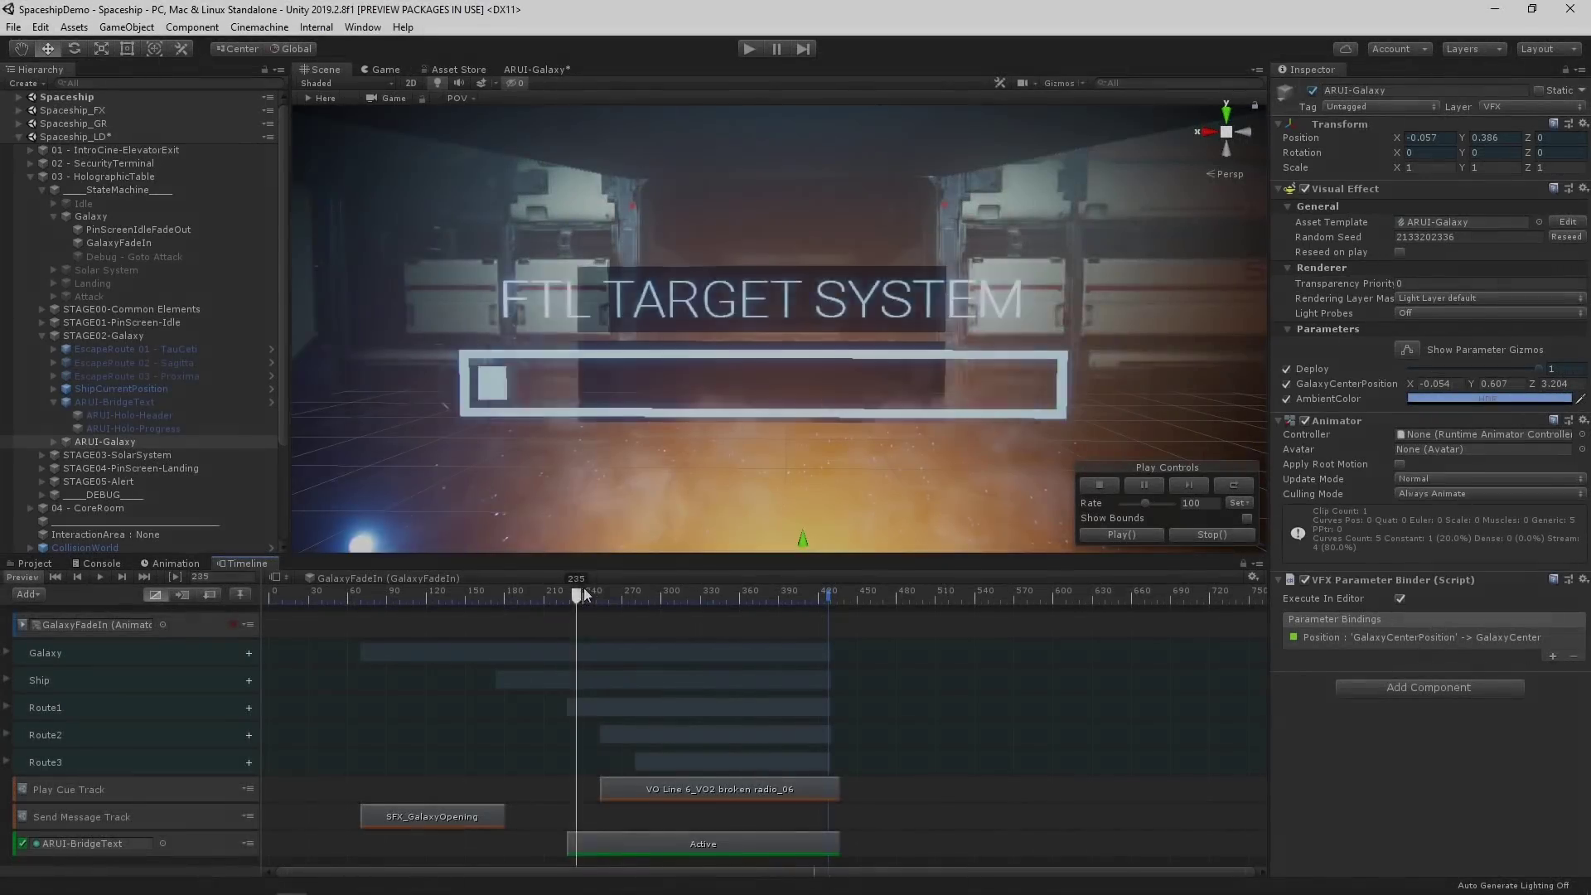
- Scrub the GalaxyFadeIn timeline to frame 345 to preview the FTL TARGET SYSTEM header and progress bar
drag(584, 589, 713, 578)
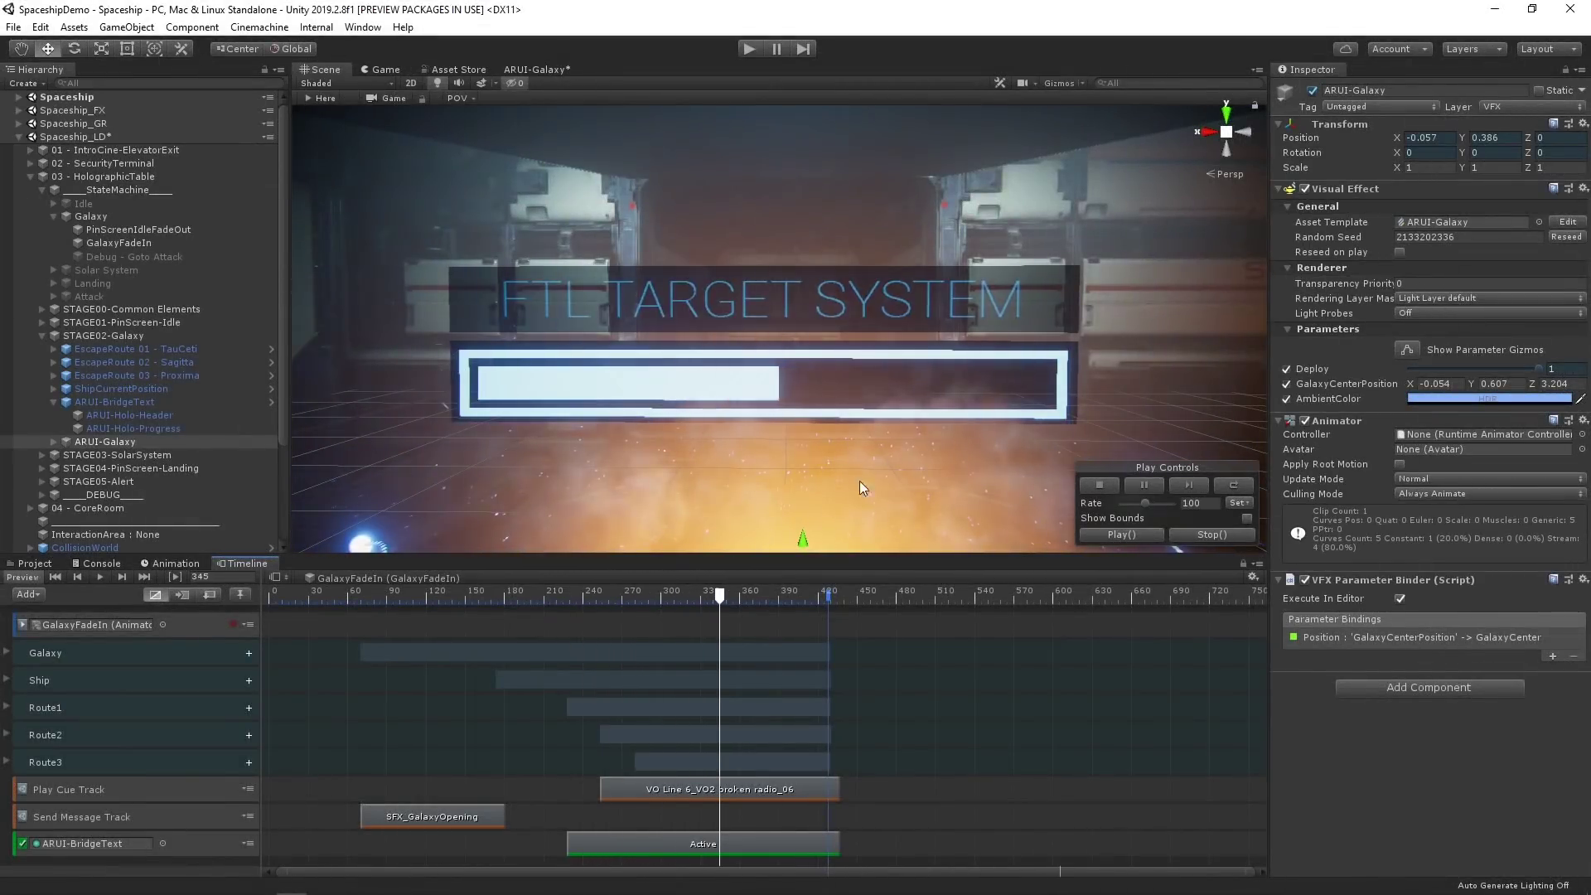
click(555, 593)
drag(557, 592, 719, 578)
- Locate ARUI-BridgeText from its timeline track and inspect the parameters of its ARUI-Holo-Header and ARUI-Holo-Progress effects
click(122, 842)
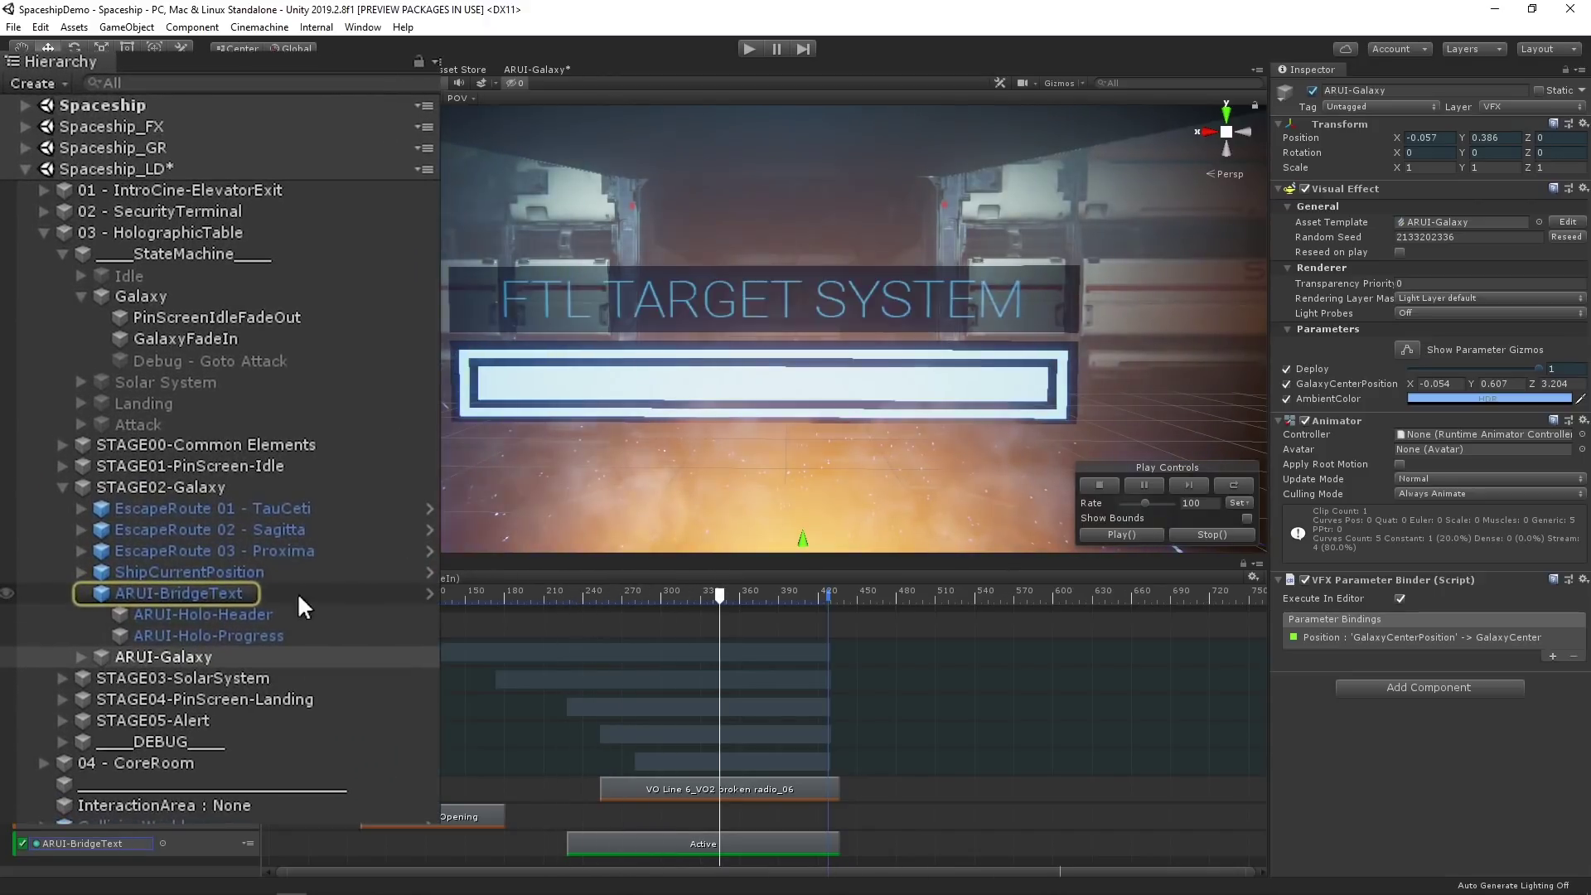
click(154, 402)
click(242, 606)
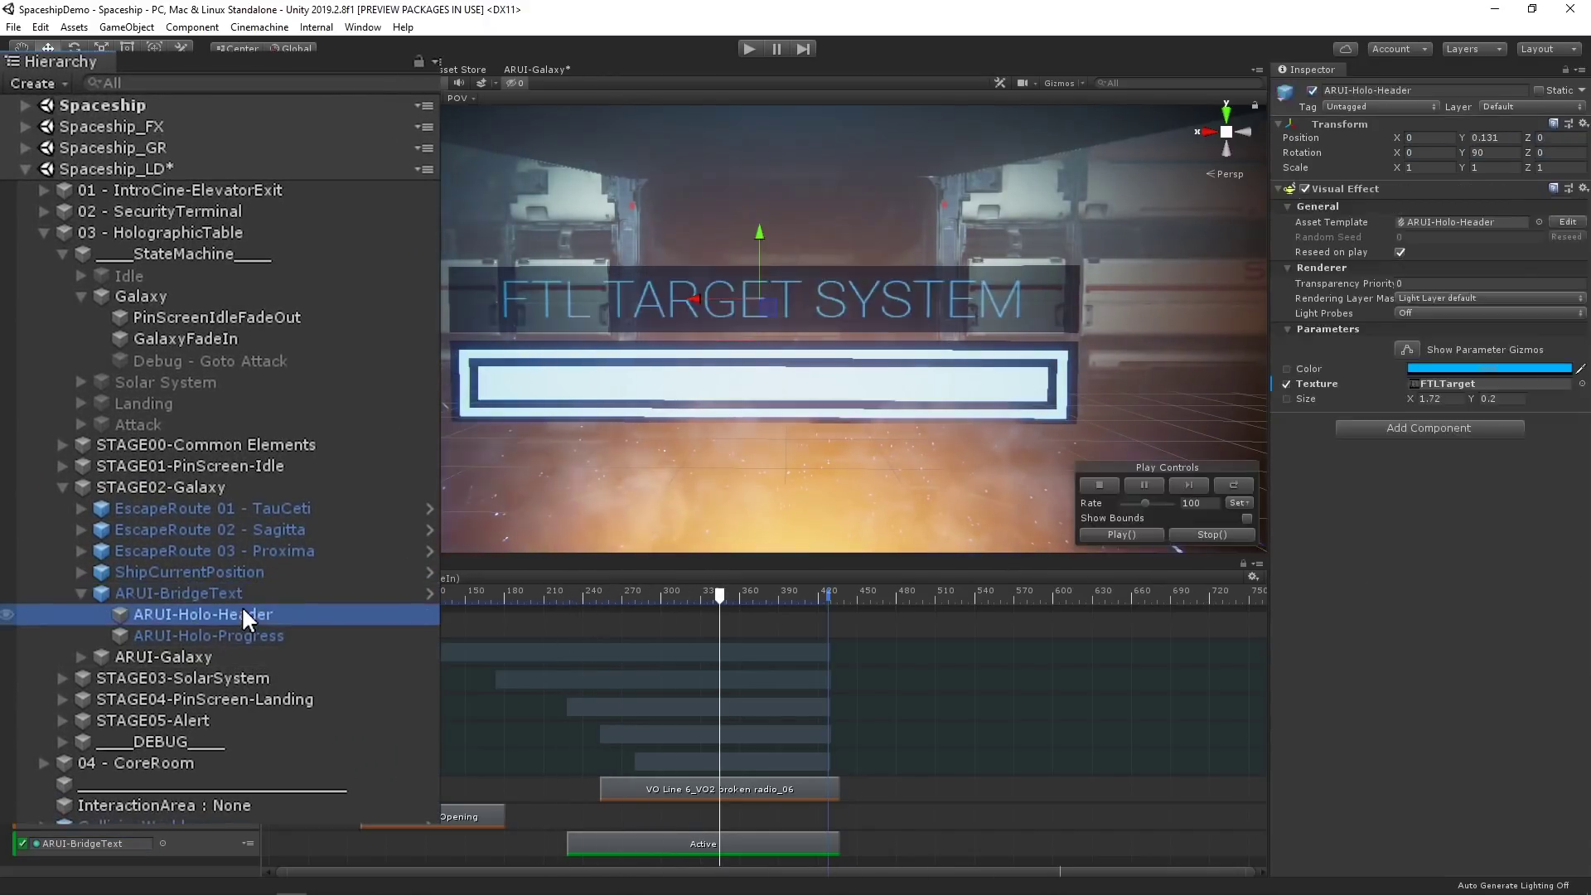
click(254, 629)
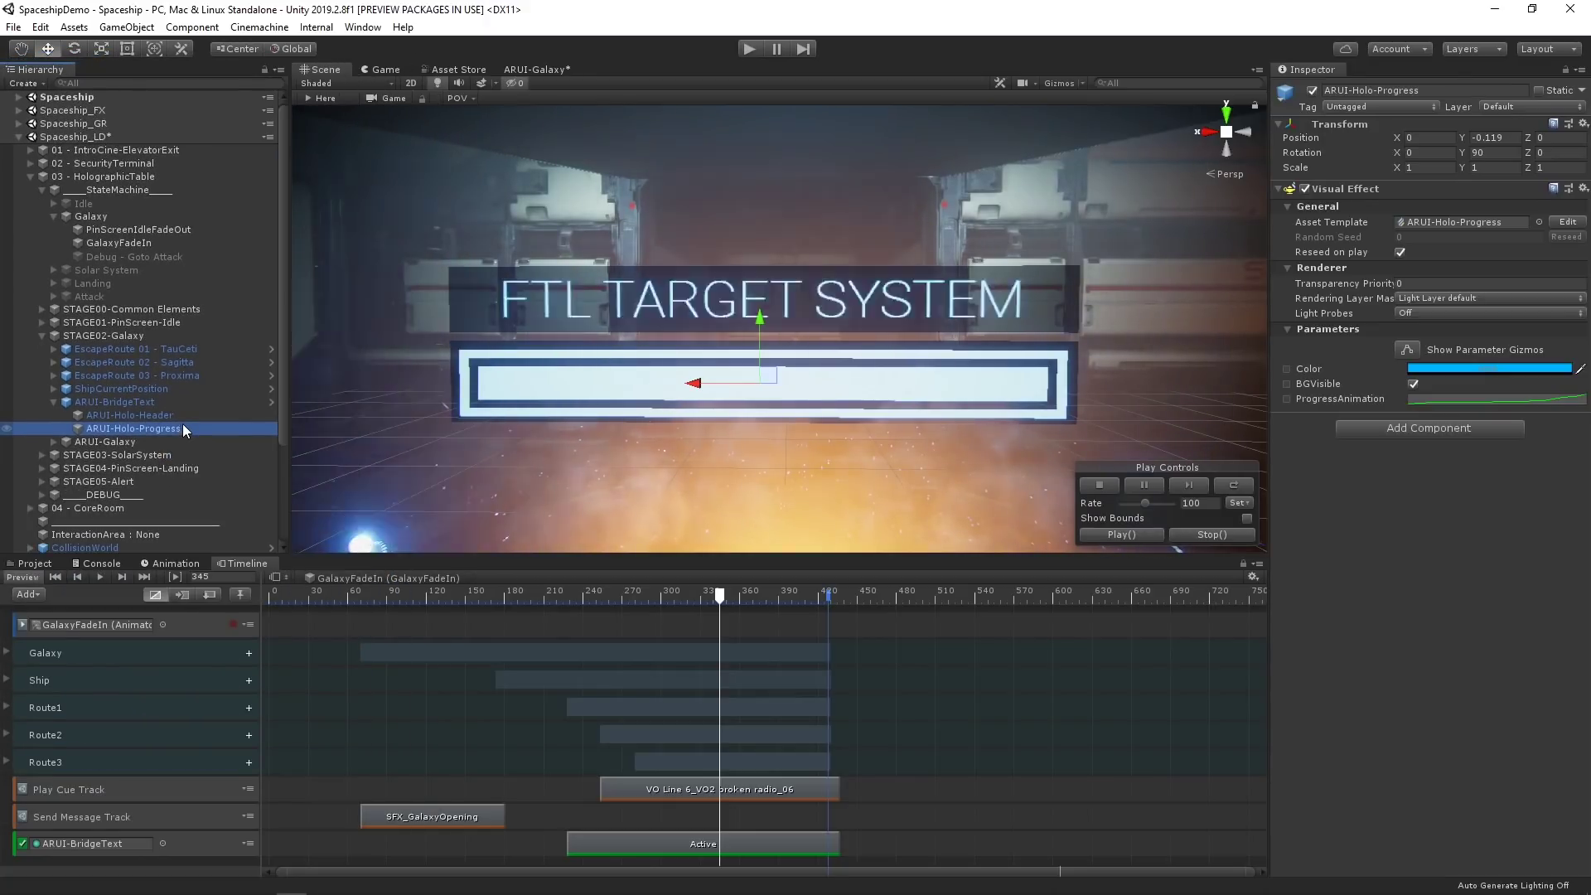
key(Up)
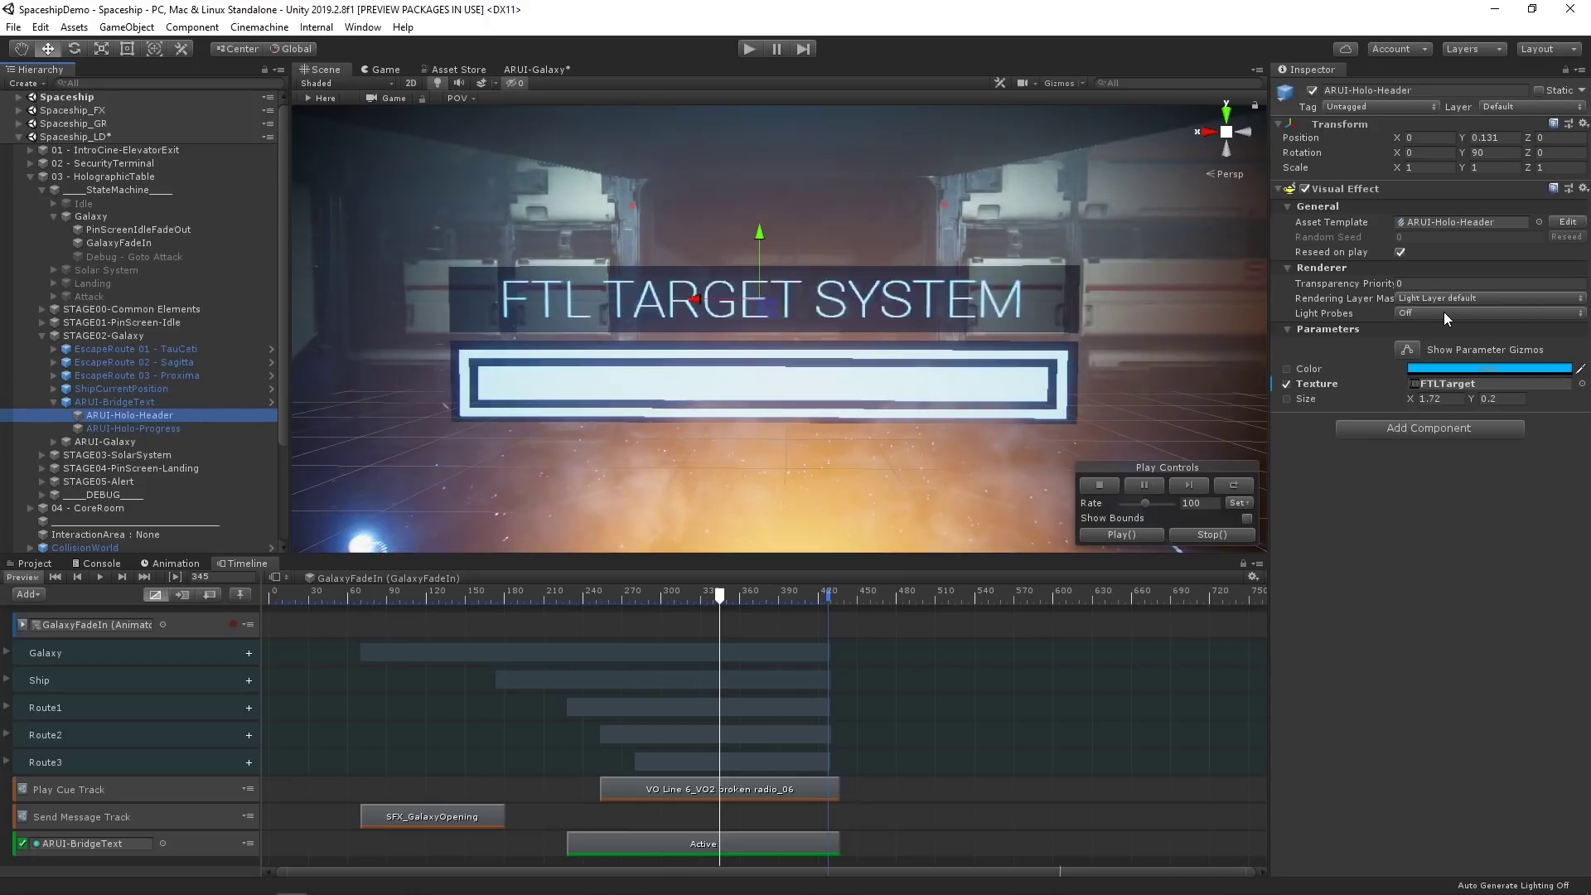
- Open the ARUI-Holo-Header visual effect graph and bring its Initialize context into focus
double_click(1444, 224)
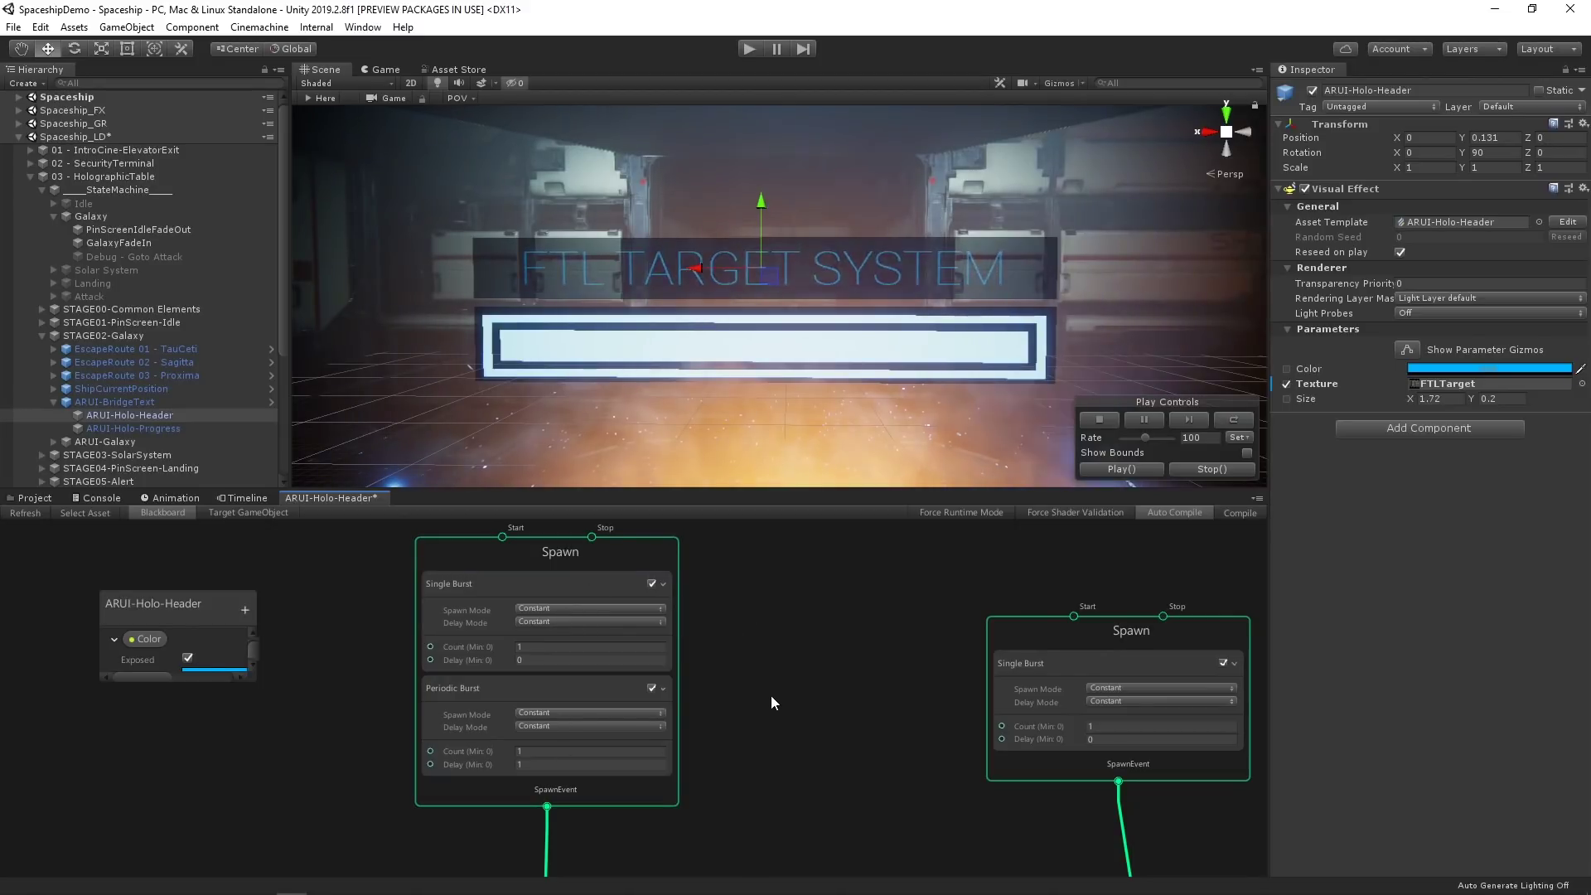
middle_drag(772, 845, 770, 531)
middle_drag(772, 721, 894, 707)
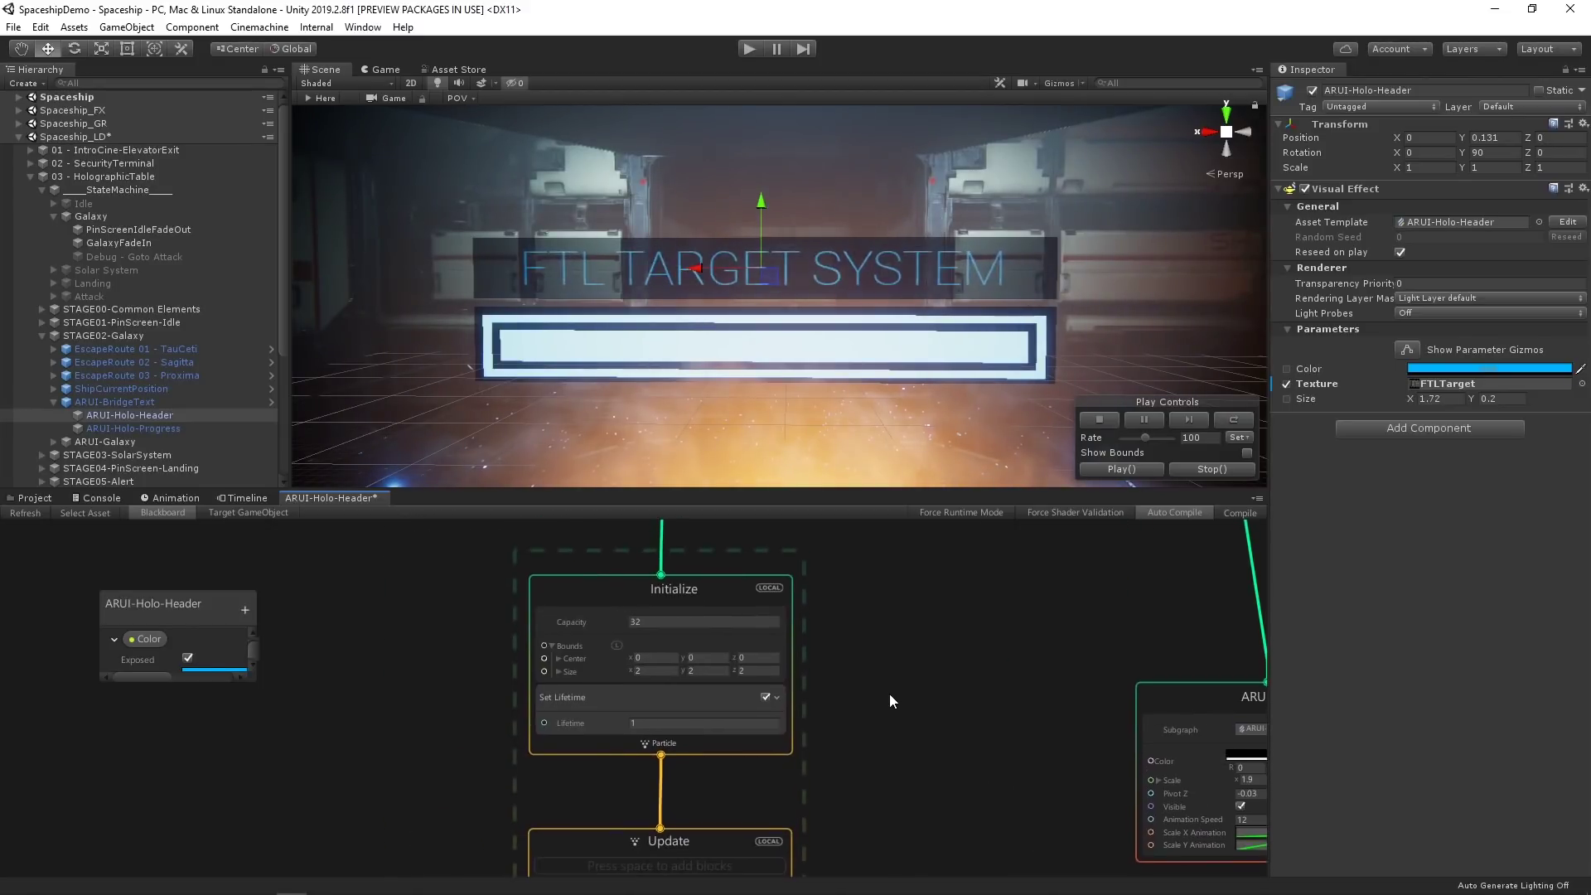
scroll(889, 696, up, 2)
- Try a particle lifetime of 0.2 in the Set Lifetime block of the header's Initialize context
click(634, 742)
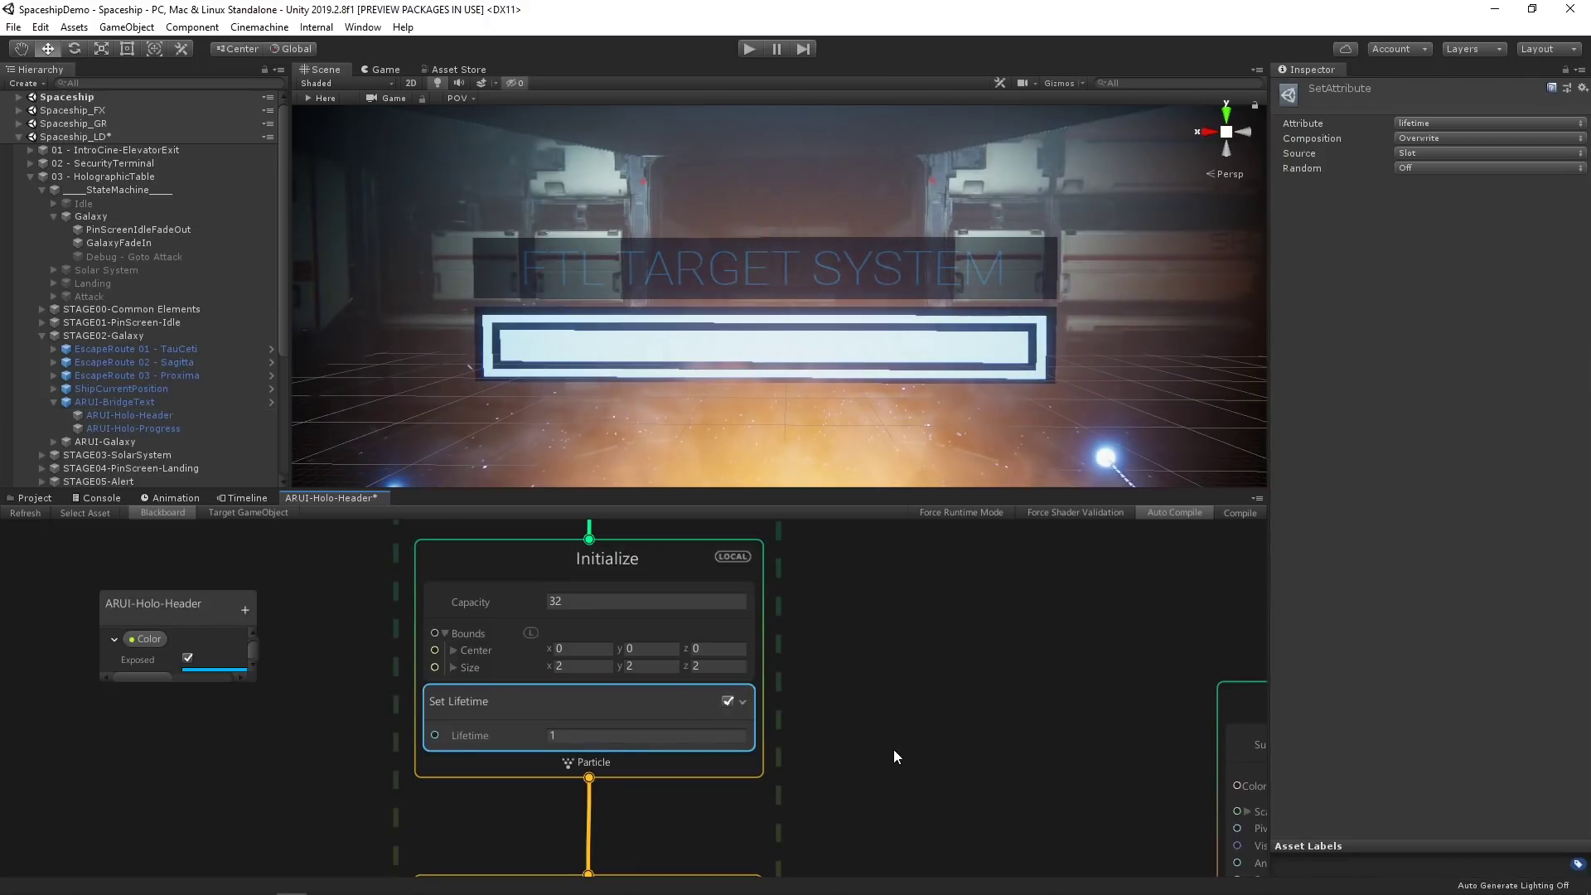
scroll(894, 751, up, 1)
middle_drag(894, 751, 1025, 750)
click(735, 730)
text(0.2)
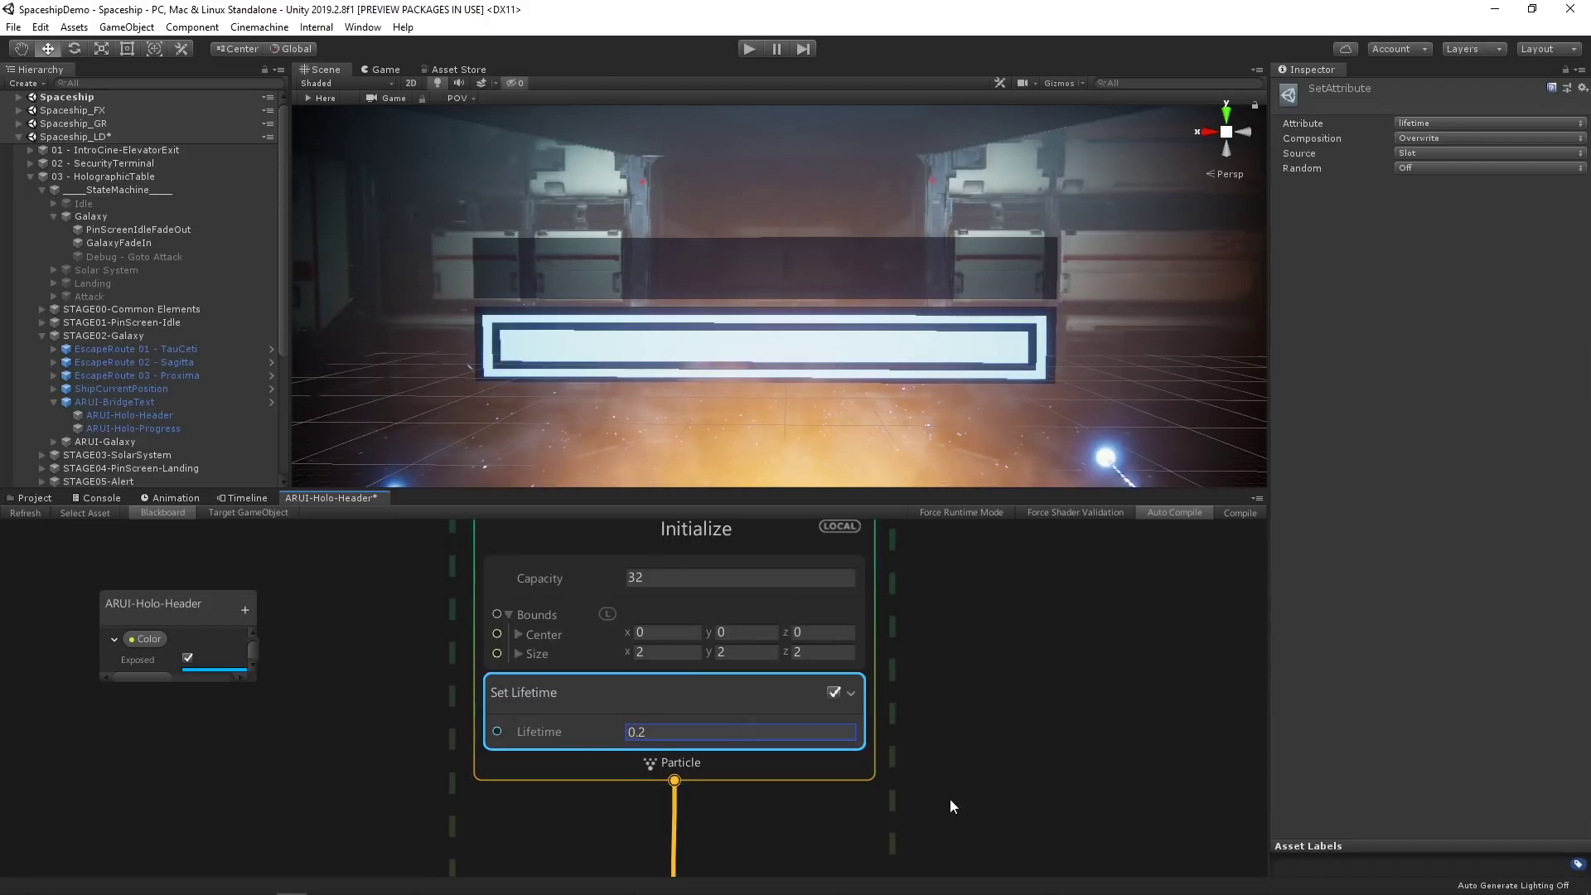
- Set the particle lifetime in the header's Set Lifetime block to 0.75
click(664, 732)
text(0.75)
middle_drag(933, 769, 932, 634)
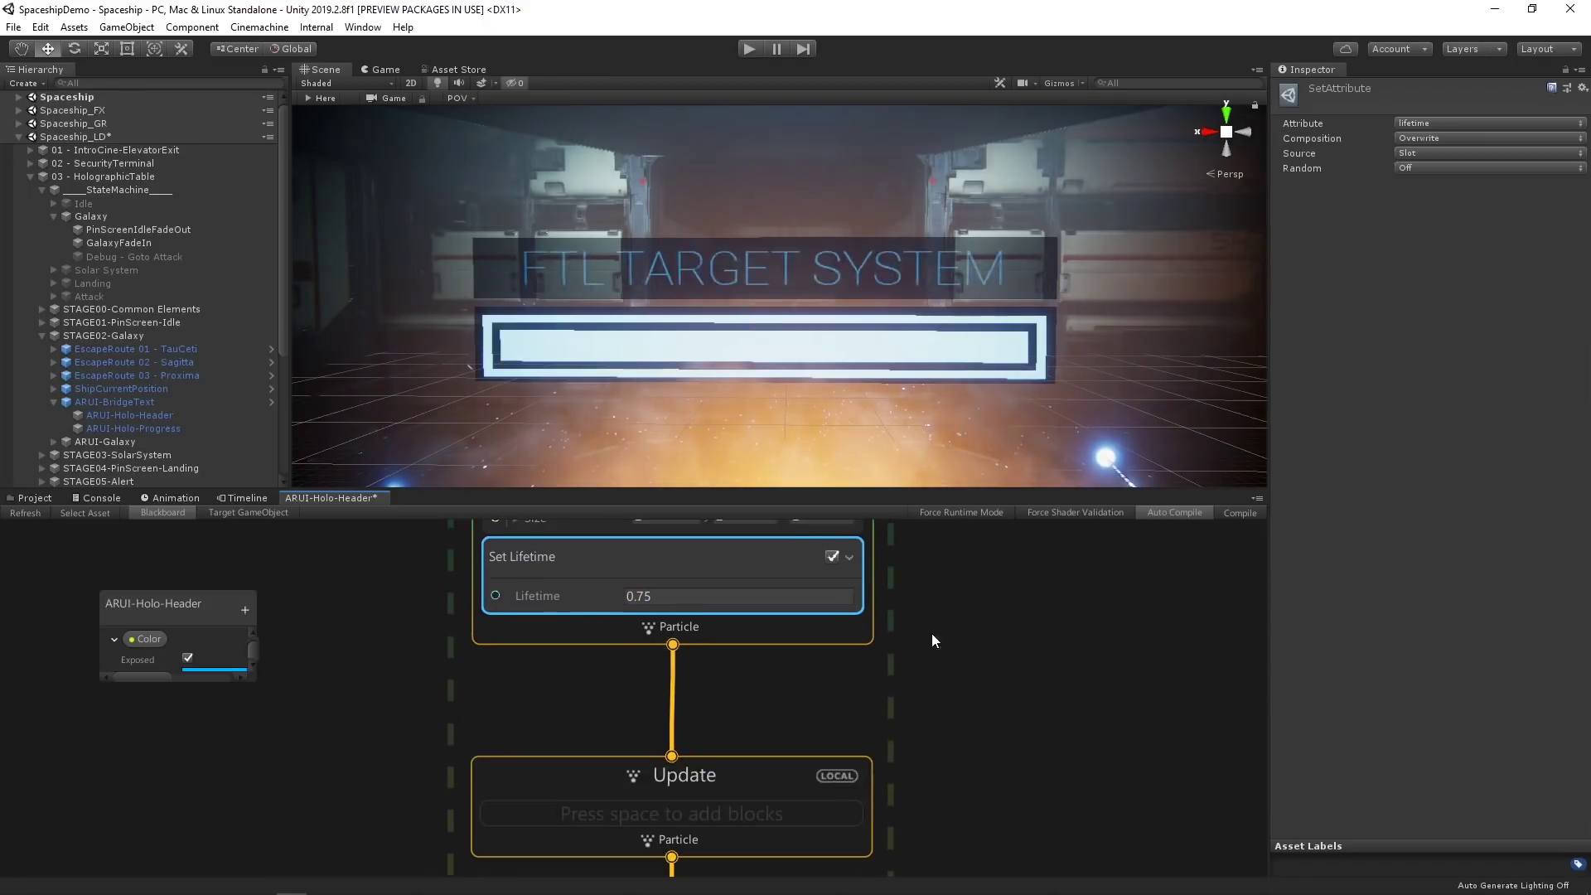
- Edit the header's Set Lifetime value and move the Texture node level with the Quad Output's Main Texture input
click(746, 596)
text(0)
middle_drag(1016, 726, 1005, 448)
scroll(1012, 653, down, 3)
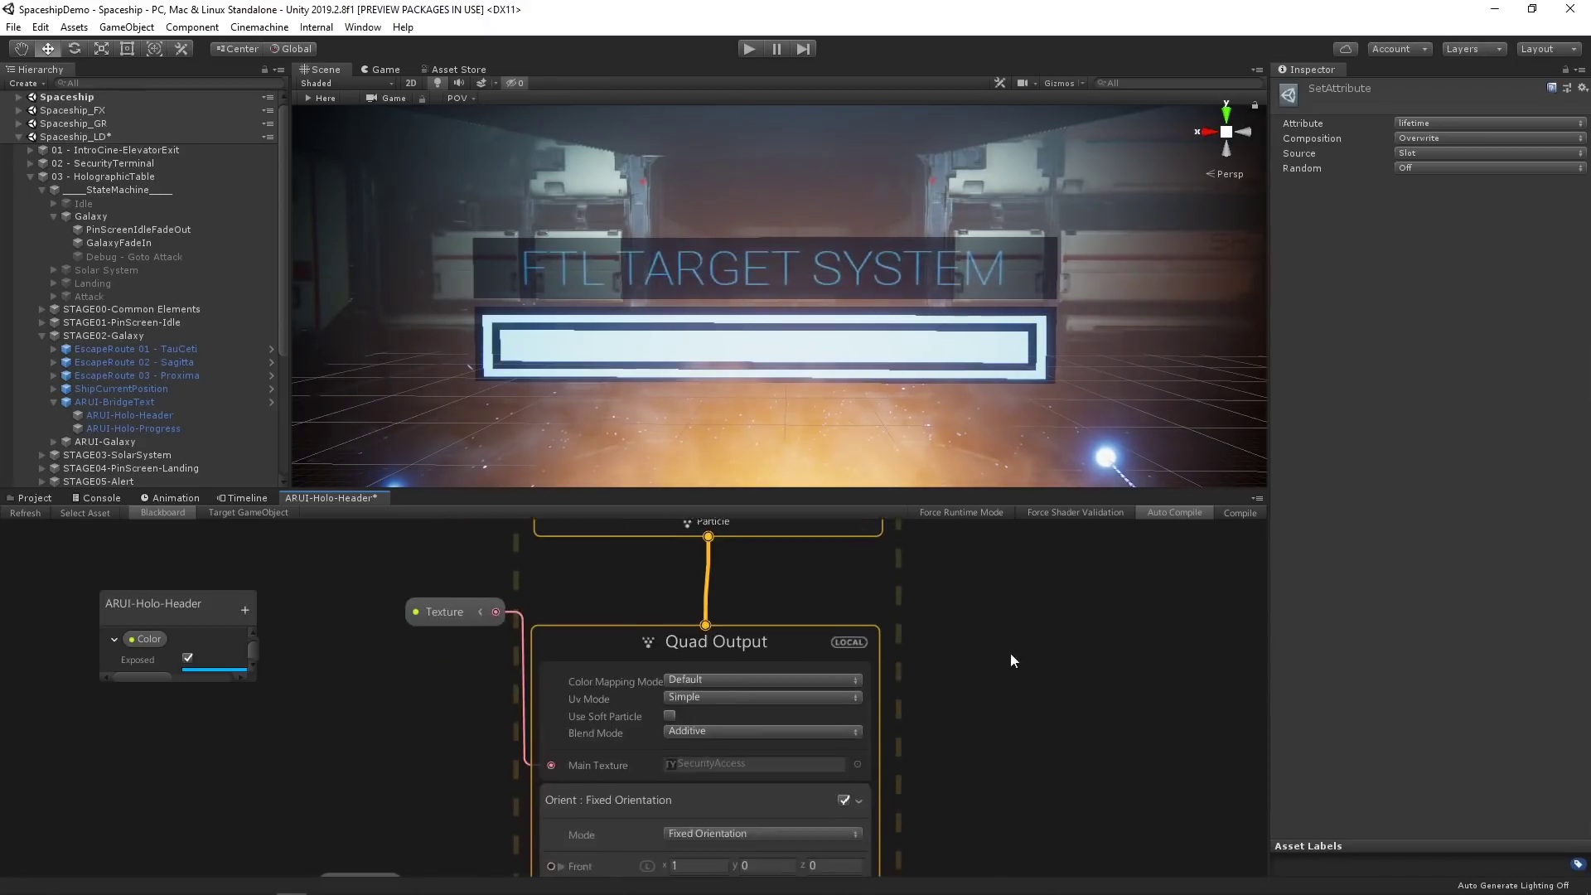
middle_drag(1017, 840, 943, 756)
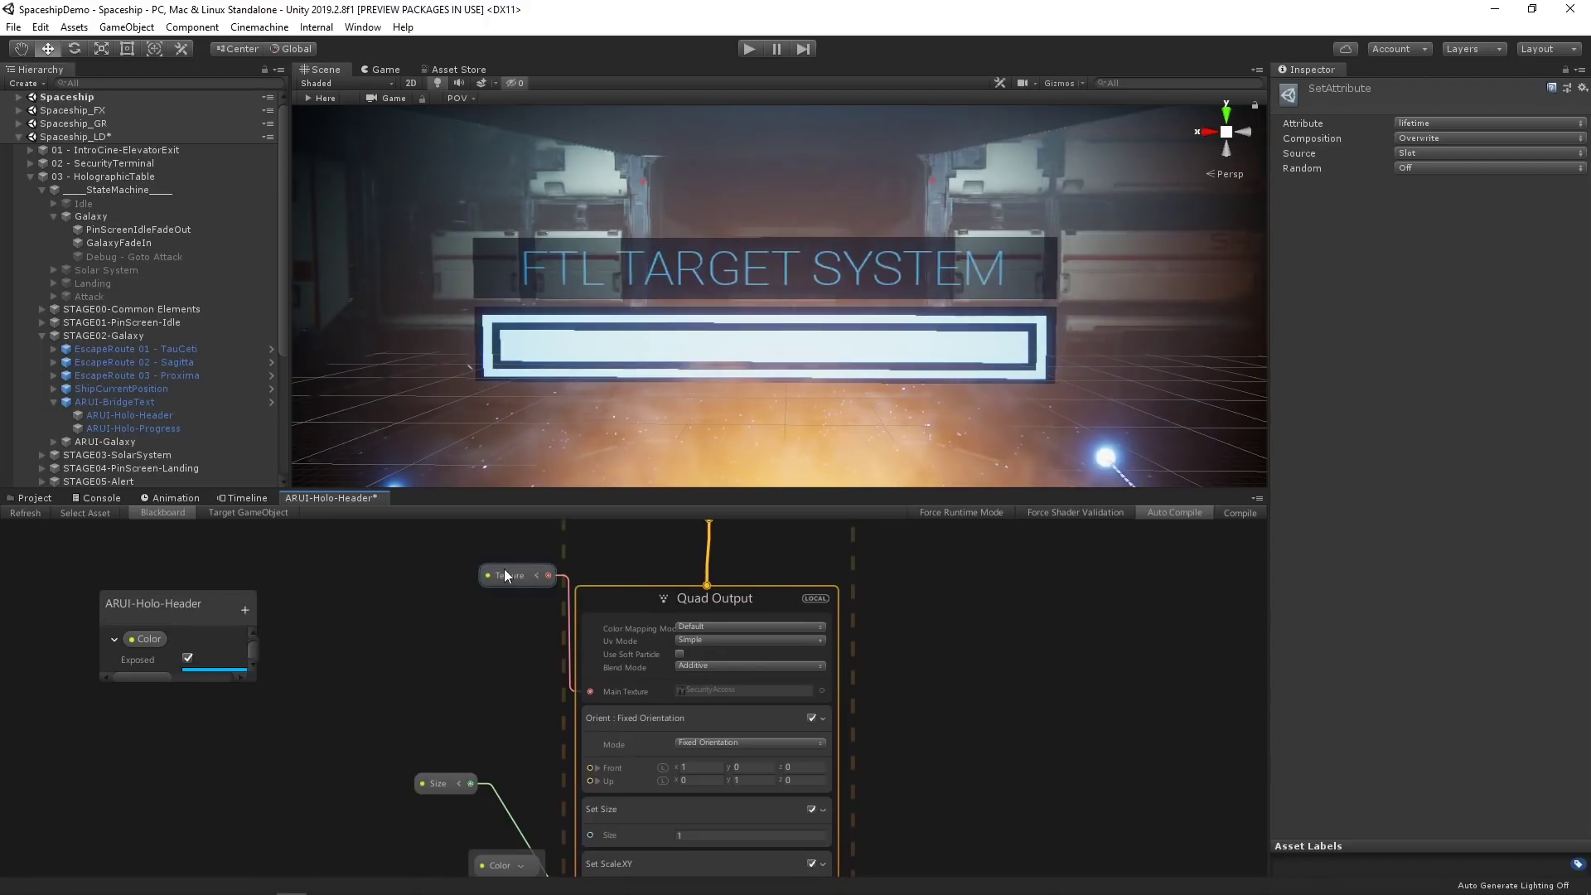
drag(504, 571, 462, 701)
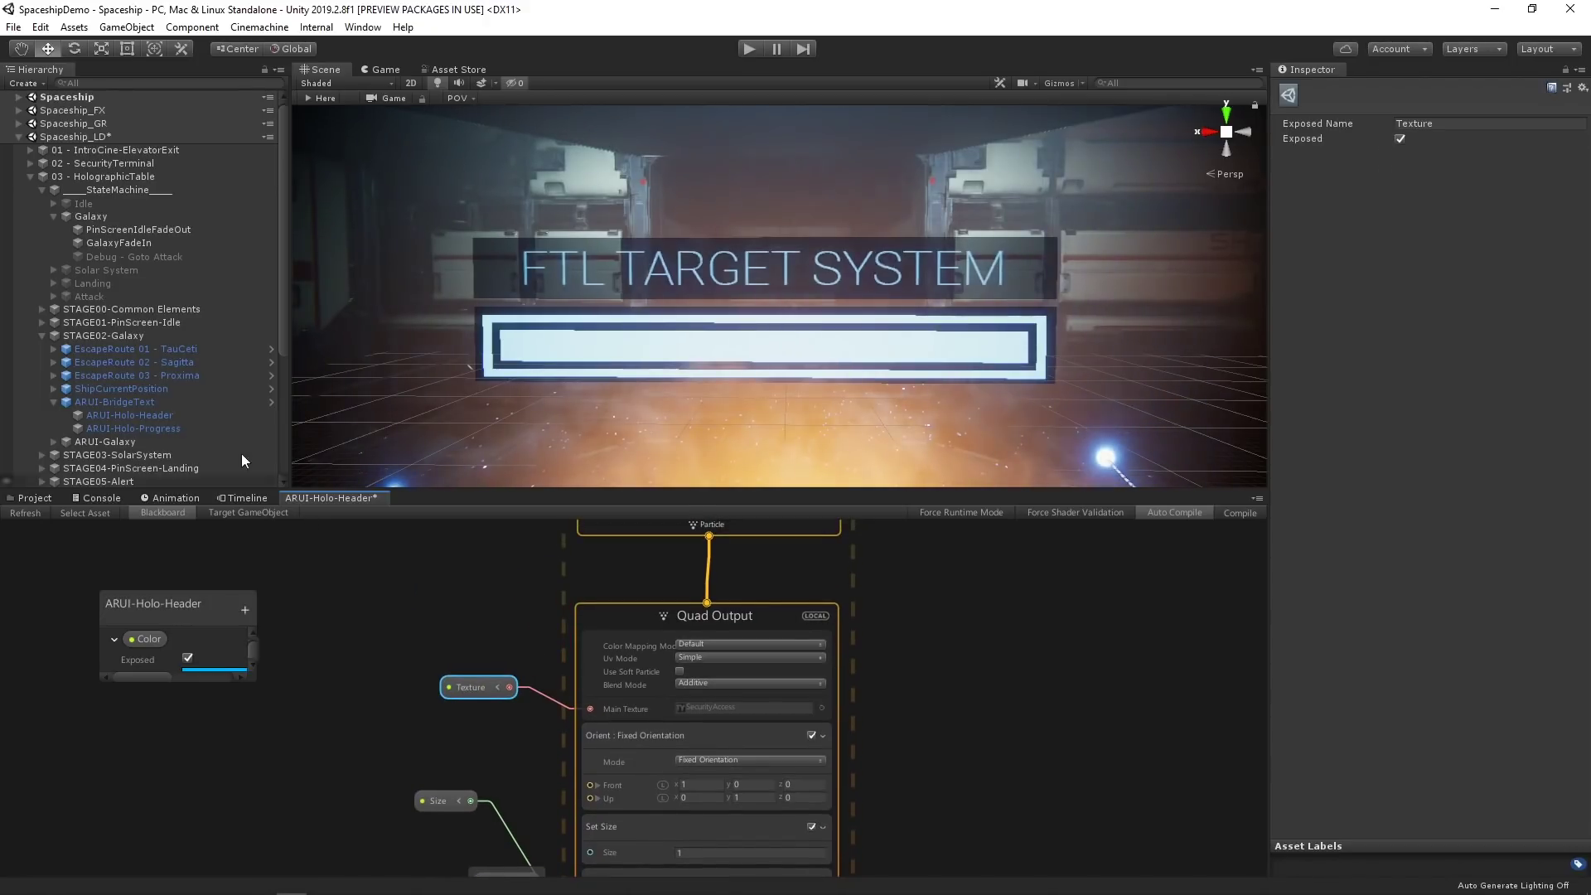
- Try the FoundLandingTarget texture on ARUI-Holo-Header's Texture parameter and restore FTLTarget
click(182, 417)
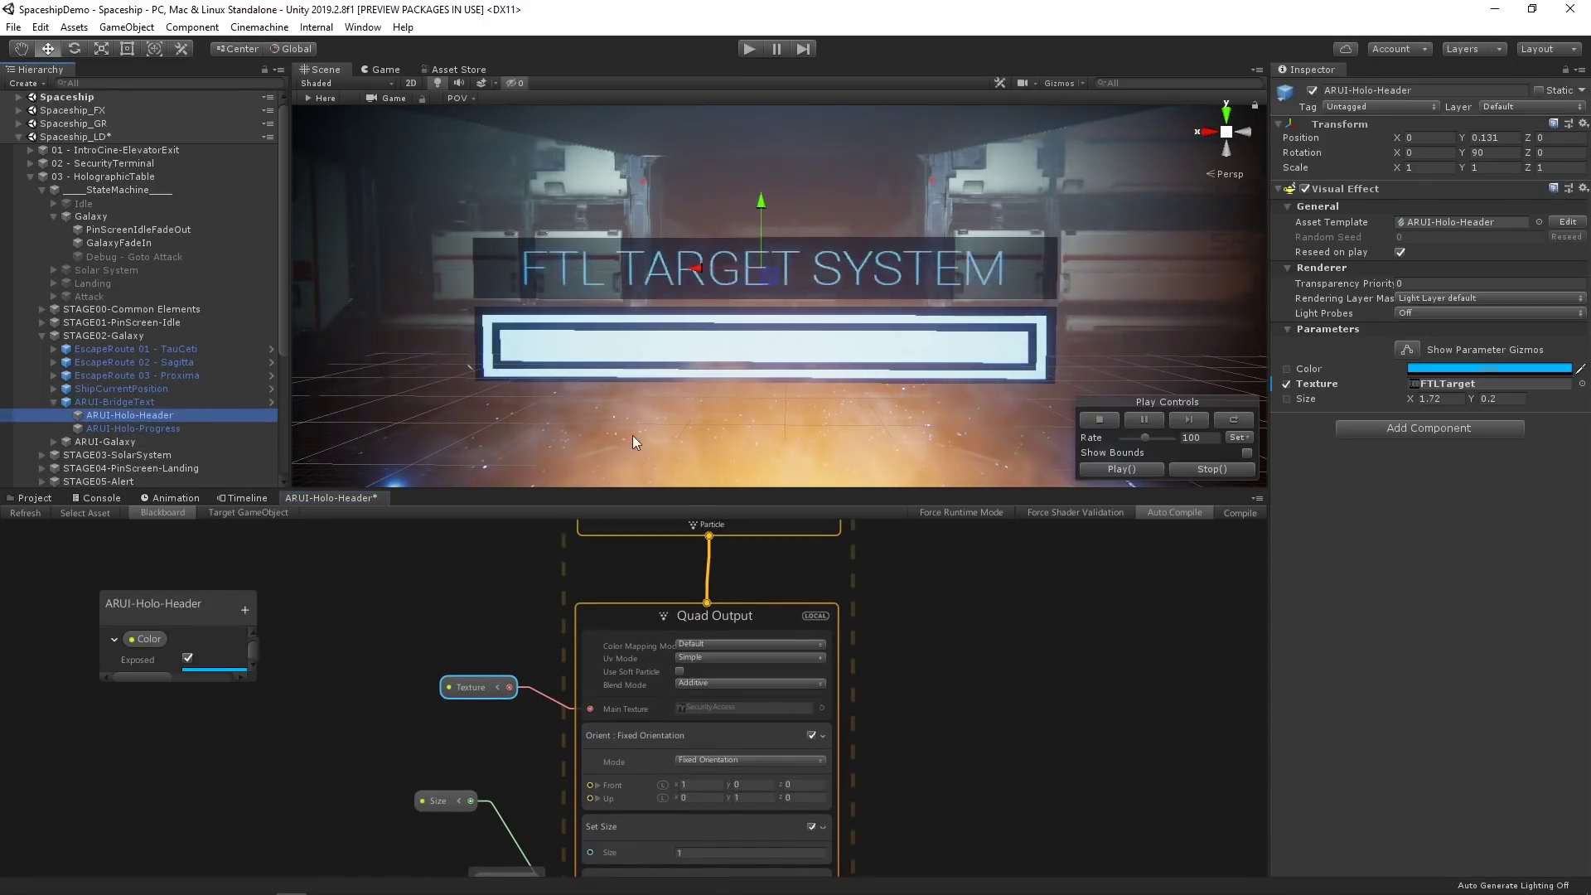
click(1582, 383)
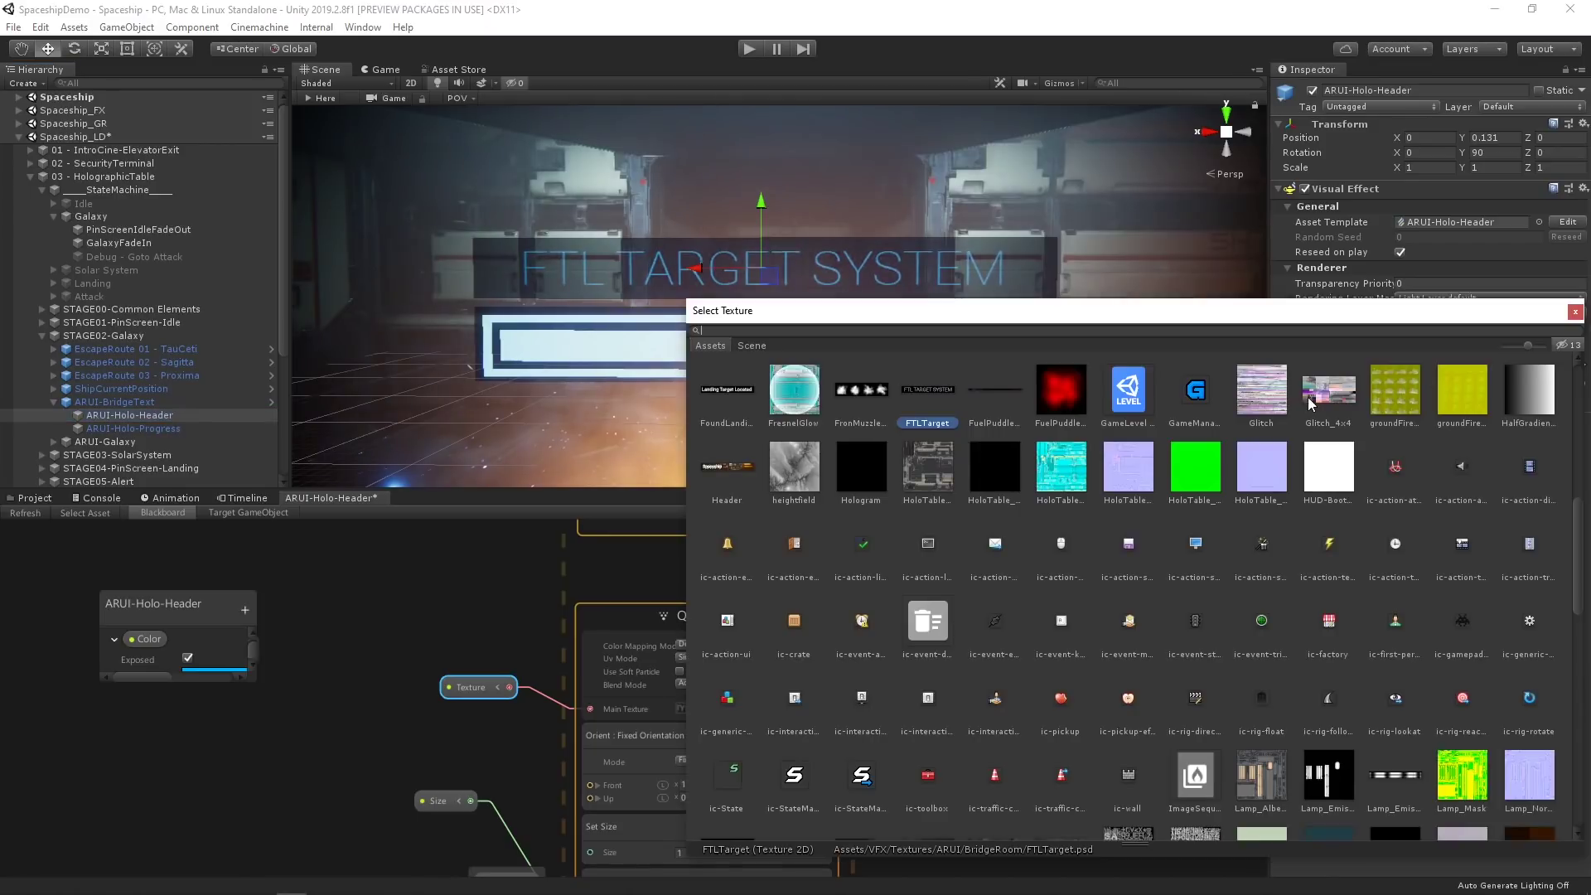
click(726, 390)
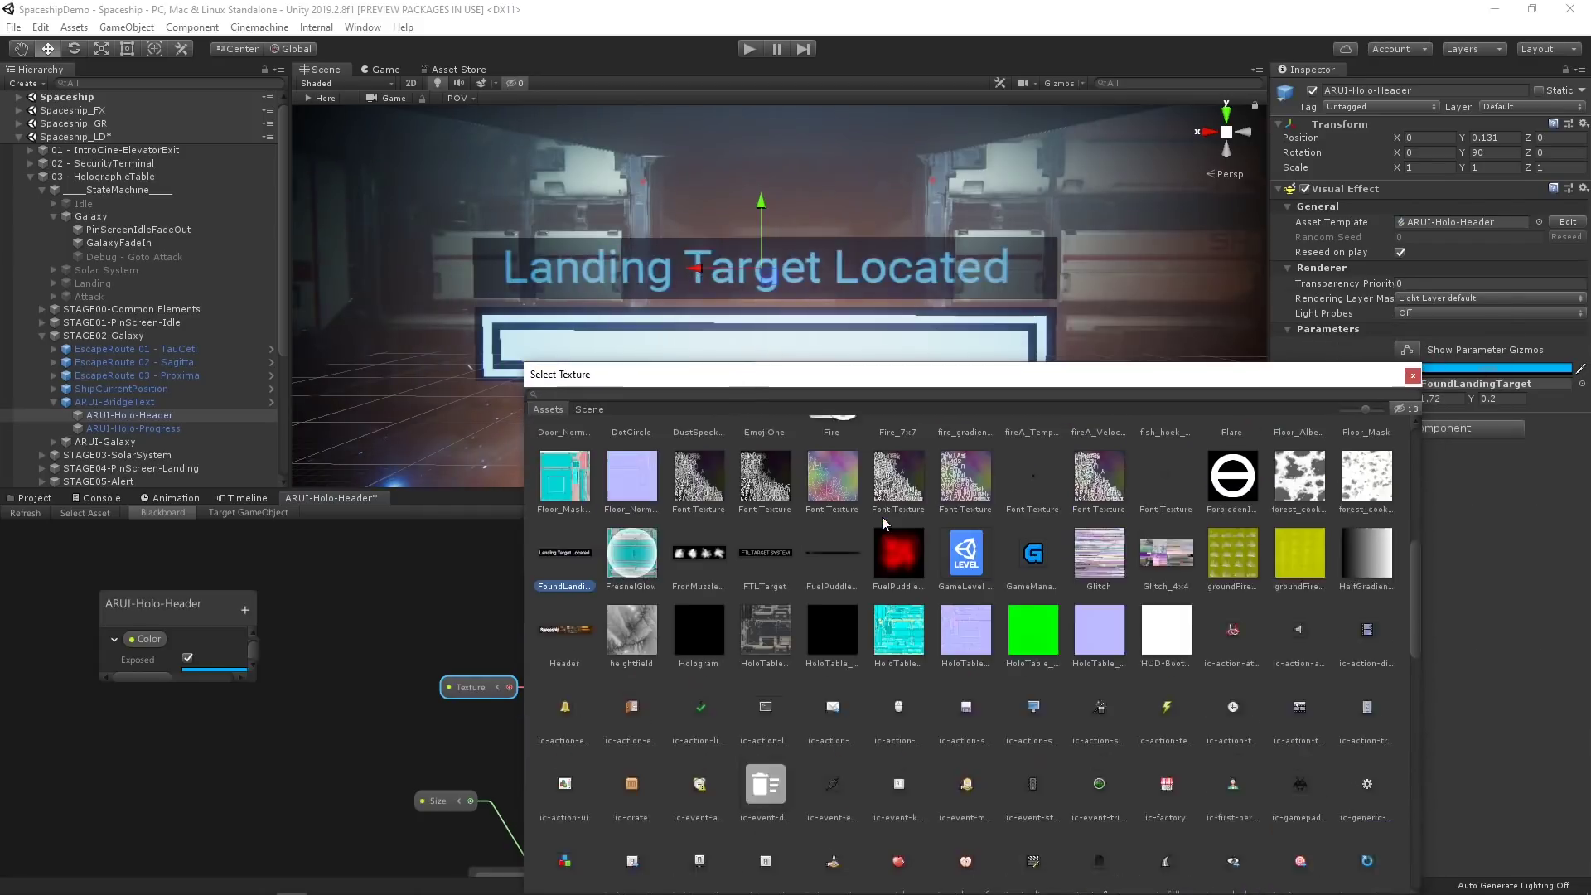
scroll(883, 523, up, 1)
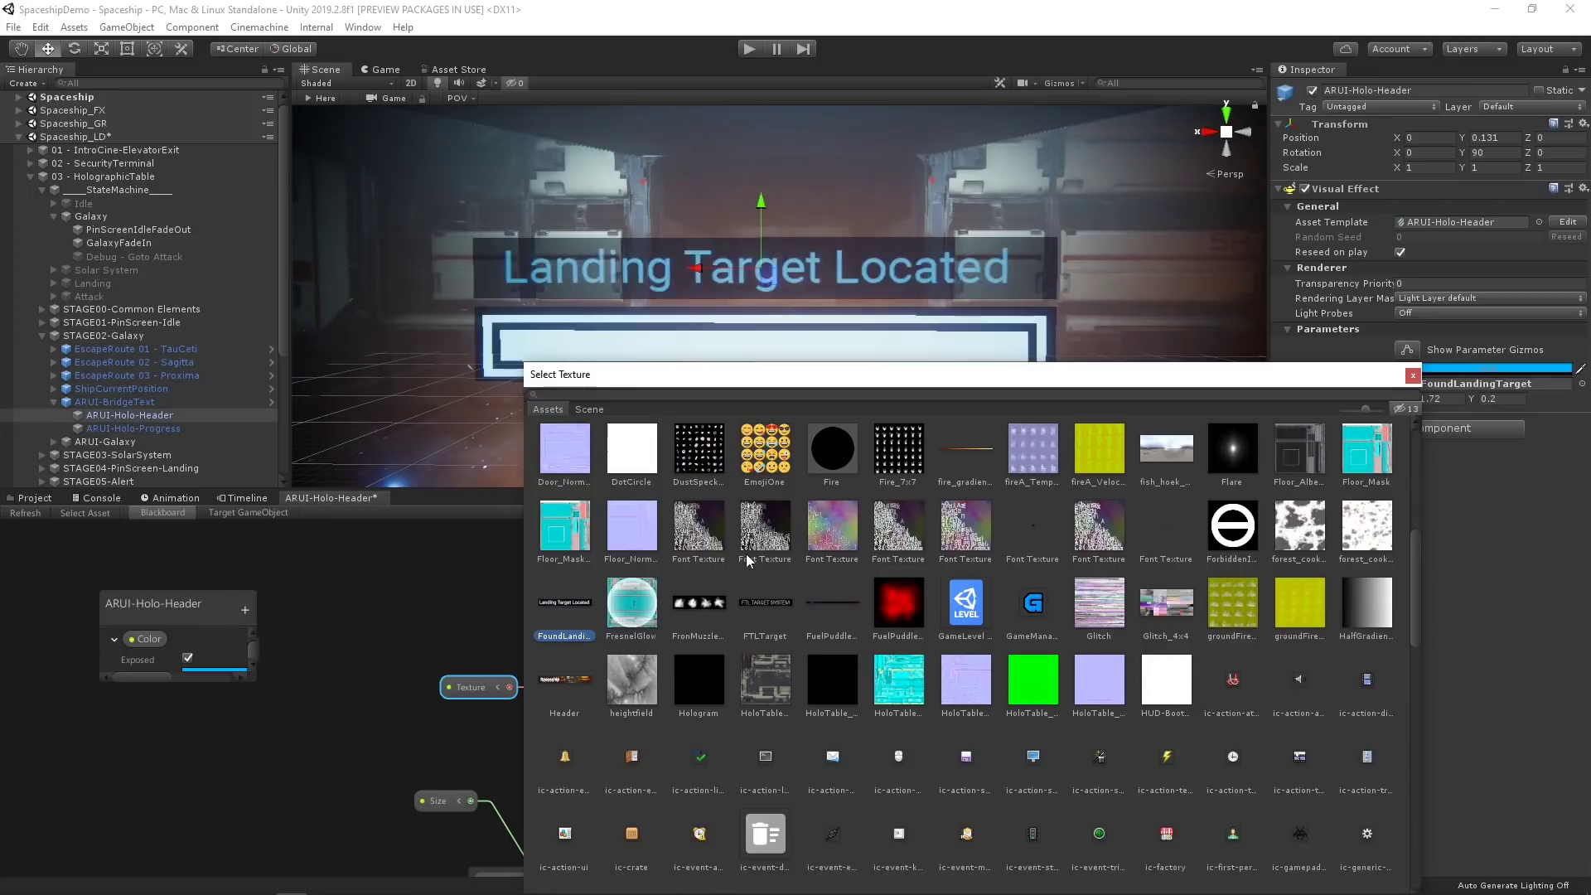
click(761, 609)
scroll(787, 578, down, 3)
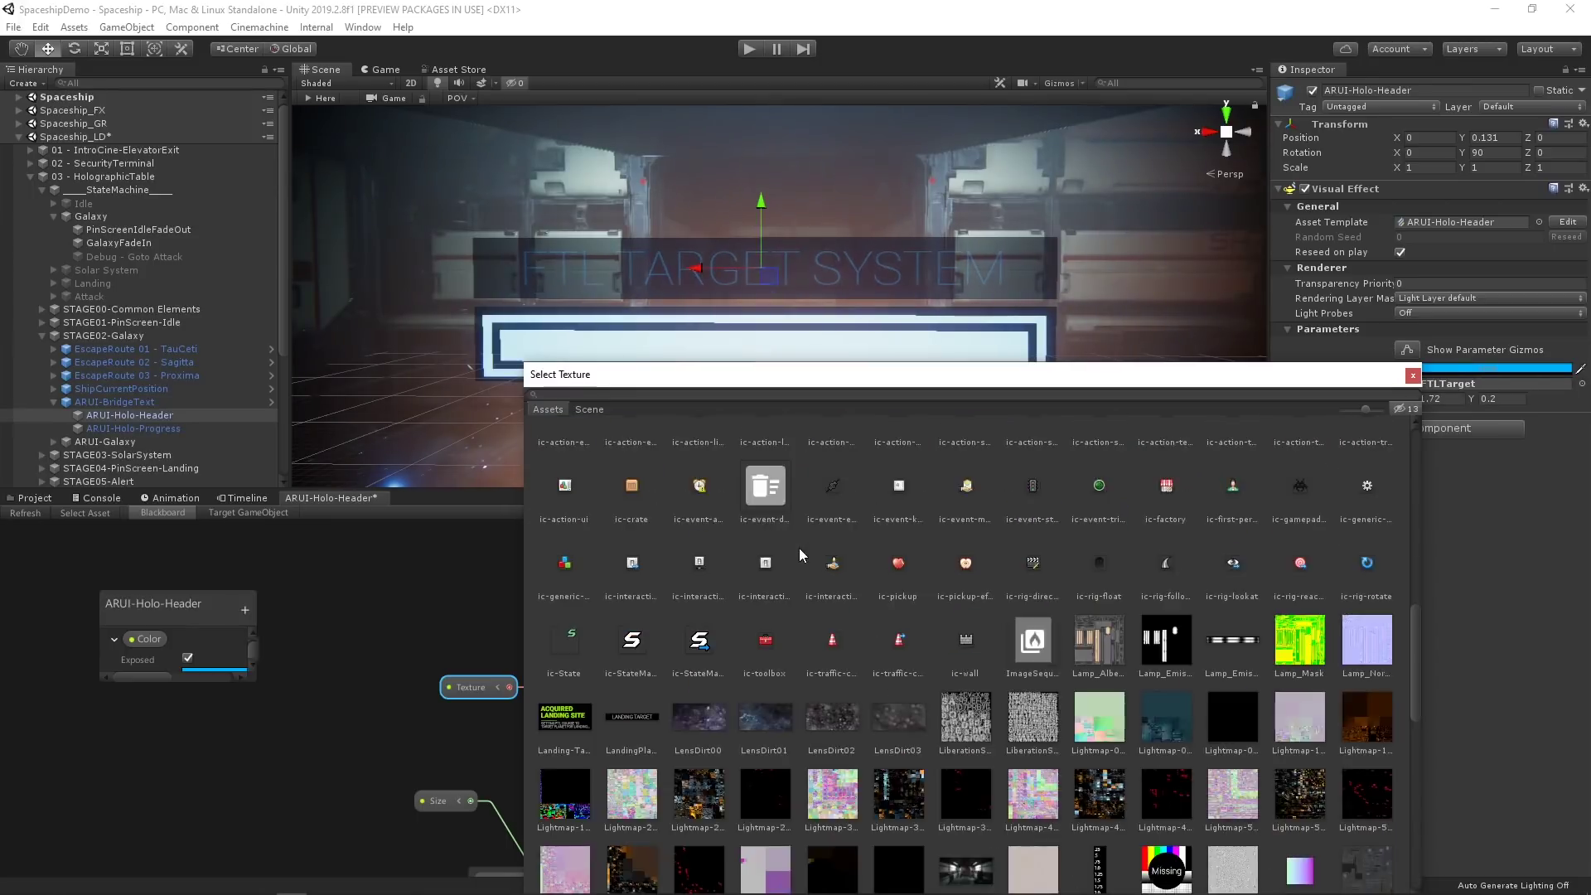
scroll(799, 549, up, 2)
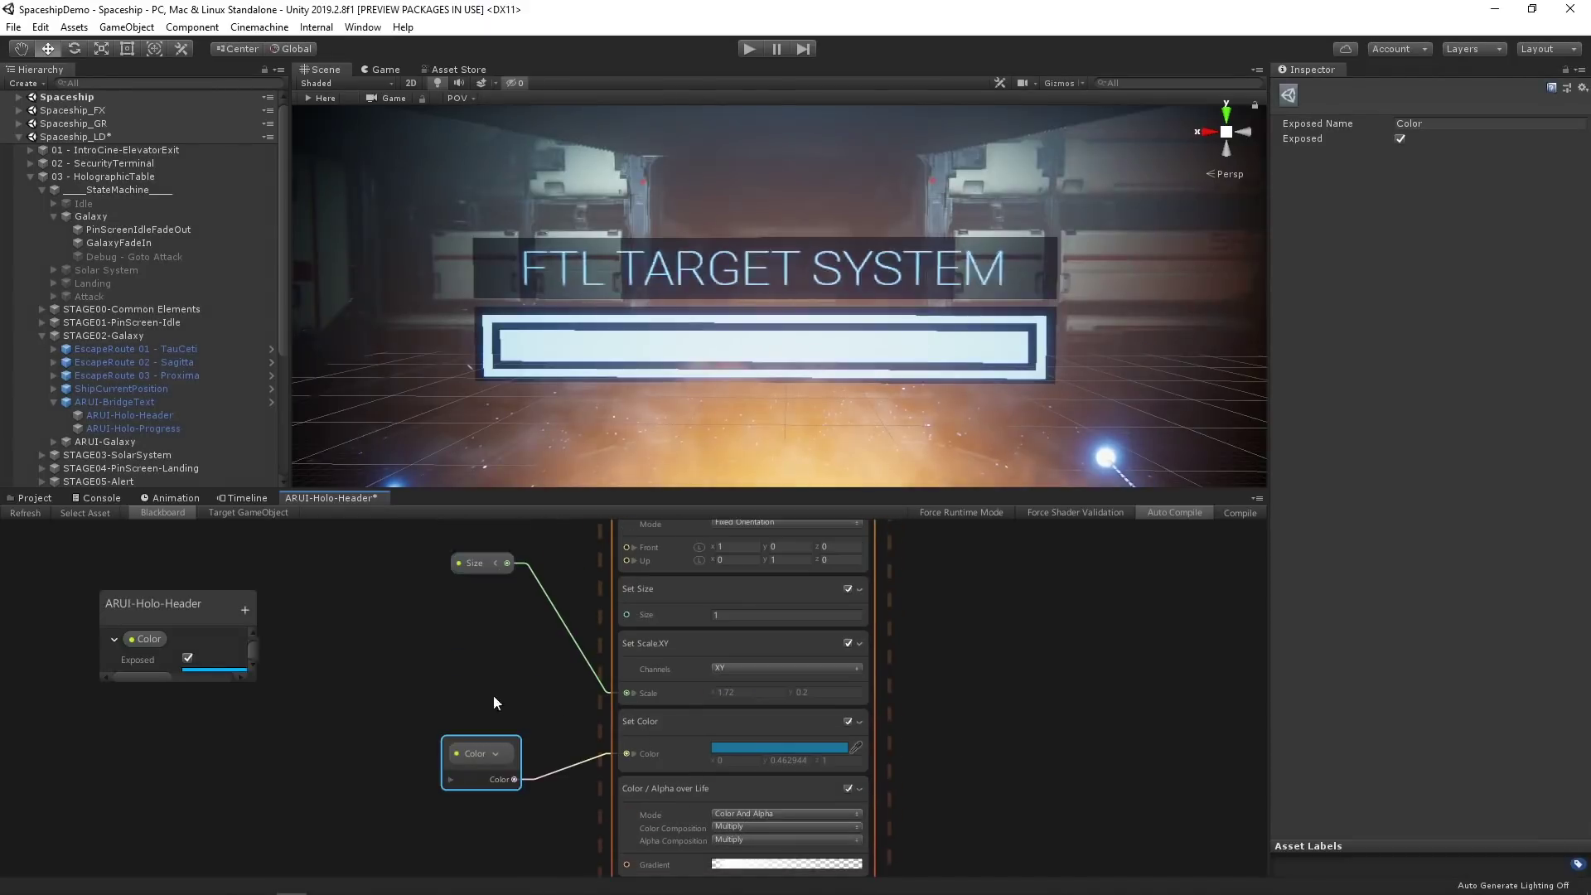
- Line up the Color node with the Set Color input and select the Color / Alpha over Life block
mouse_move(493, 695)
mouse_down()
mouse_move(470, 670)
mouse_move(497, 713)
mouse_up()
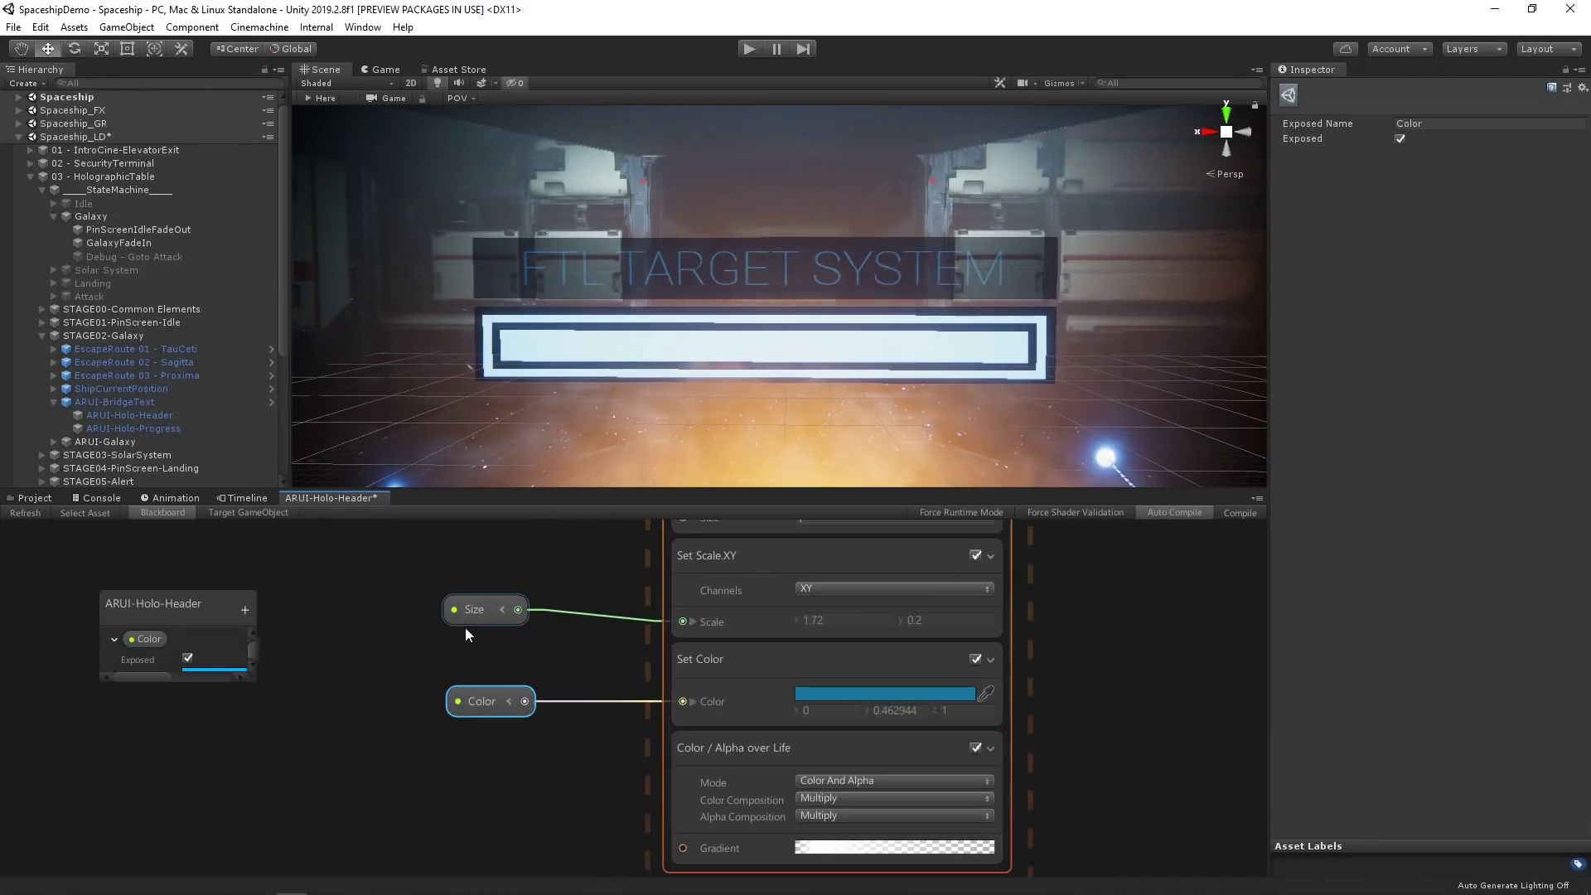
click(782, 752)
middle_drag(783, 752, 723, 693)
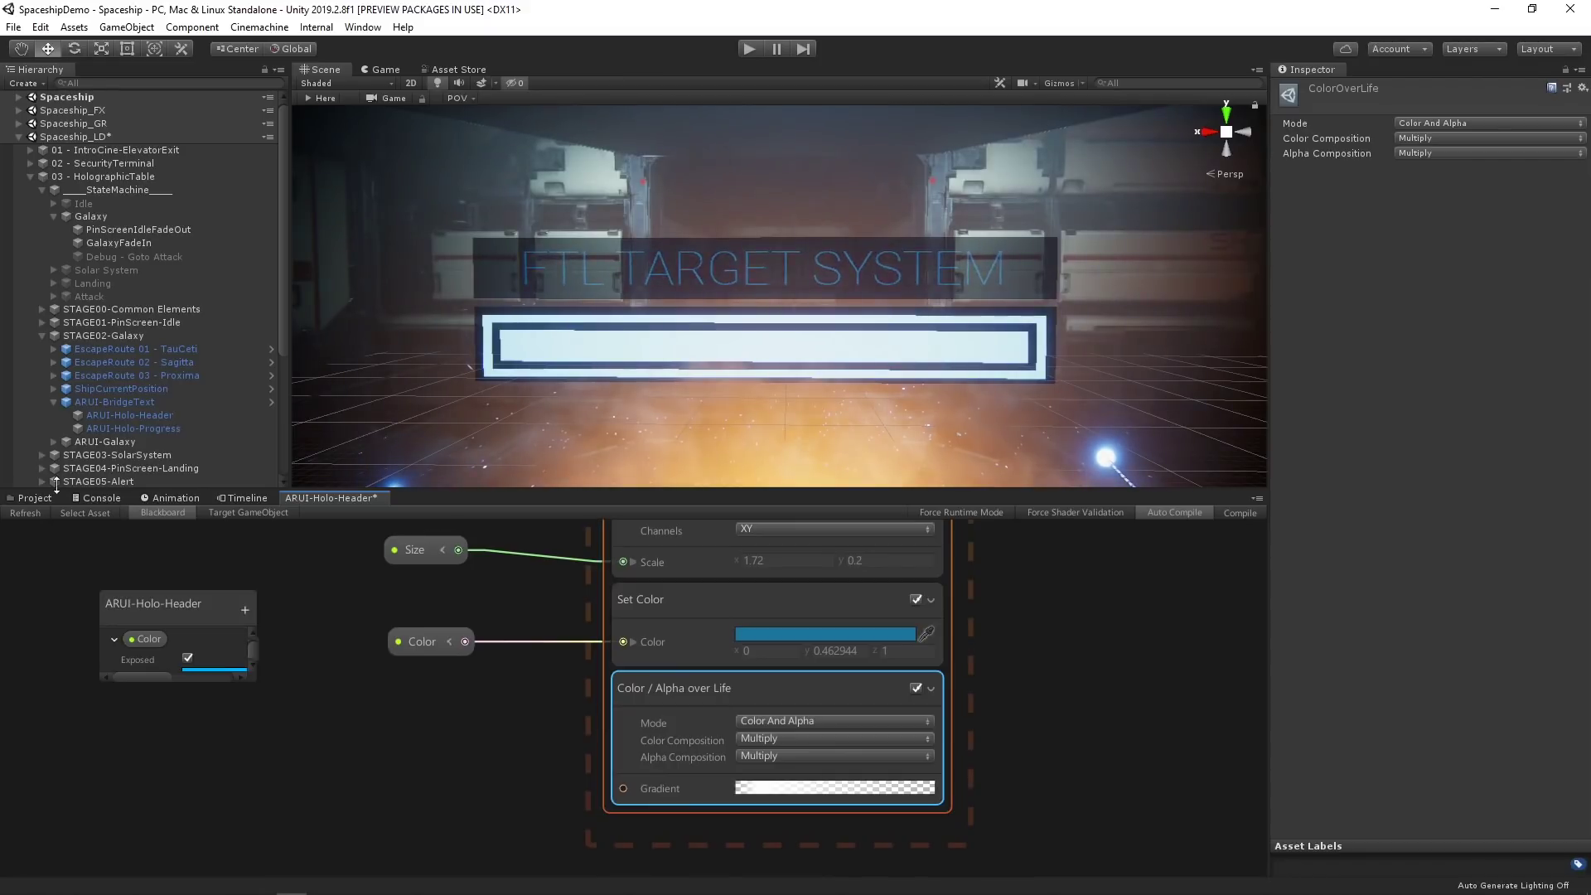
- Open the ARUI-Holo-Progress visual effect graph and examine how ProgressAnimation and TotalTime feed the Sample Curve and Lerp nodes
click(137, 426)
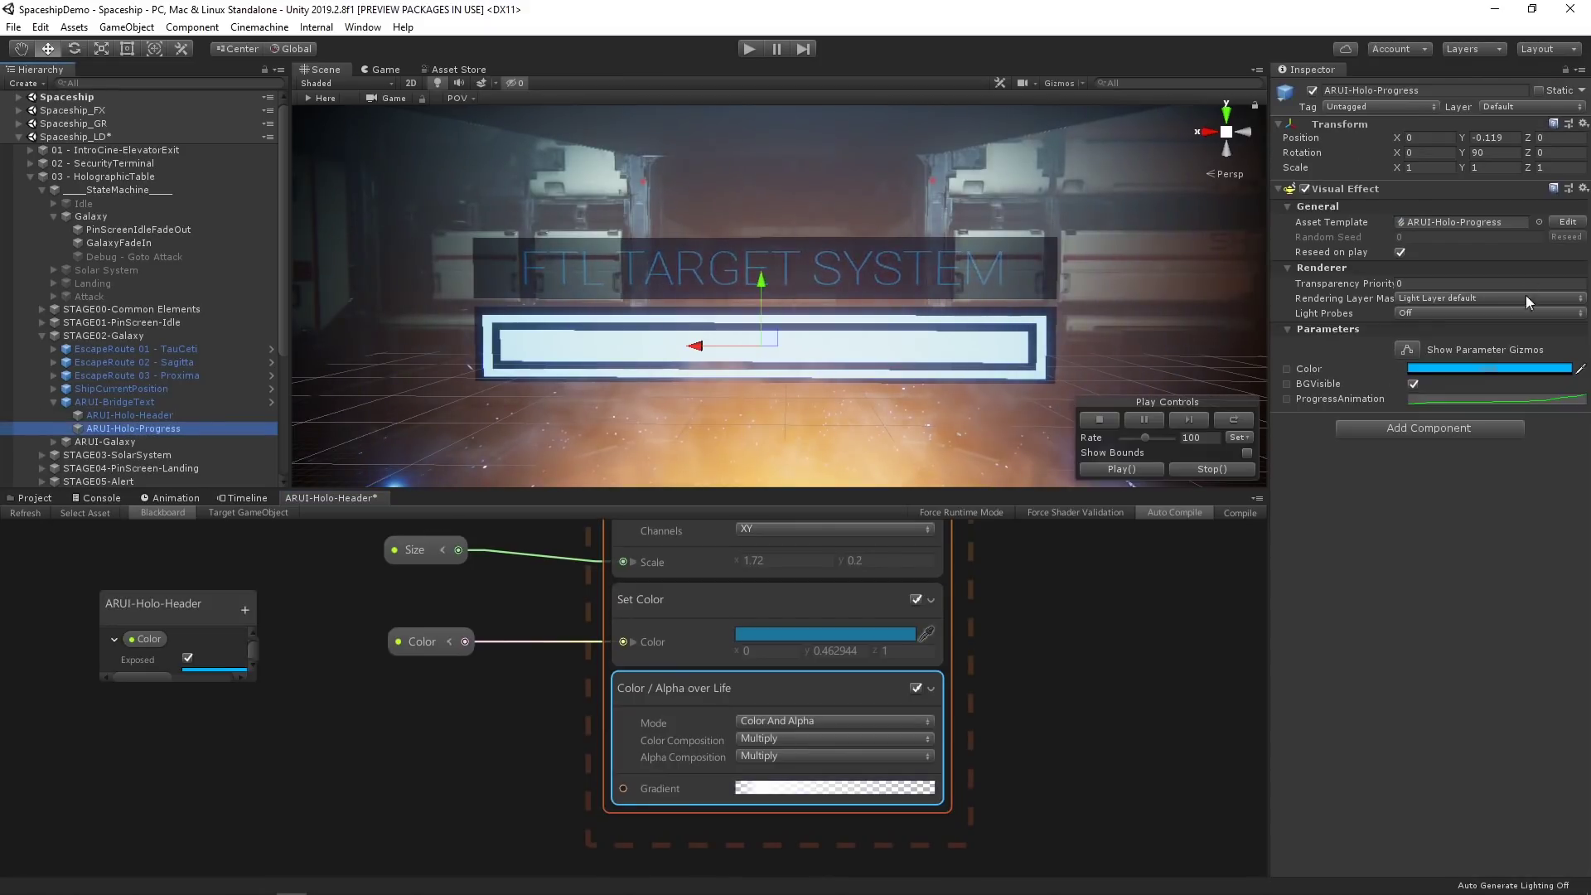
click(1568, 222)
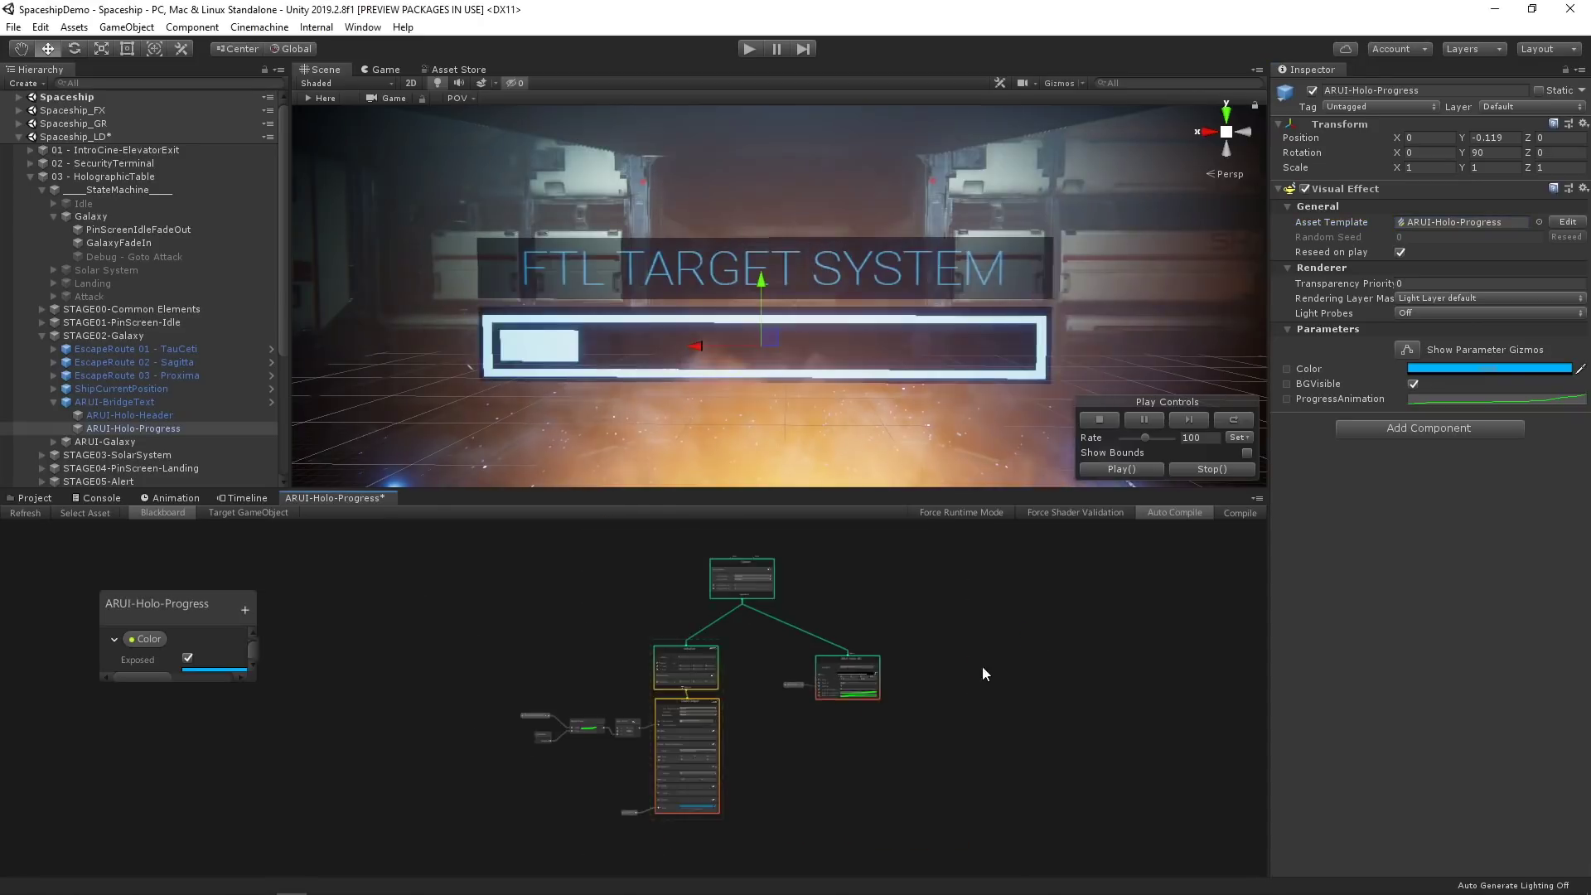
scroll(747, 719, up, 4)
middle_drag(548, 727, 817, 734)
middle_drag(445, 727, 717, 634)
scroll(715, 613, up, 2)
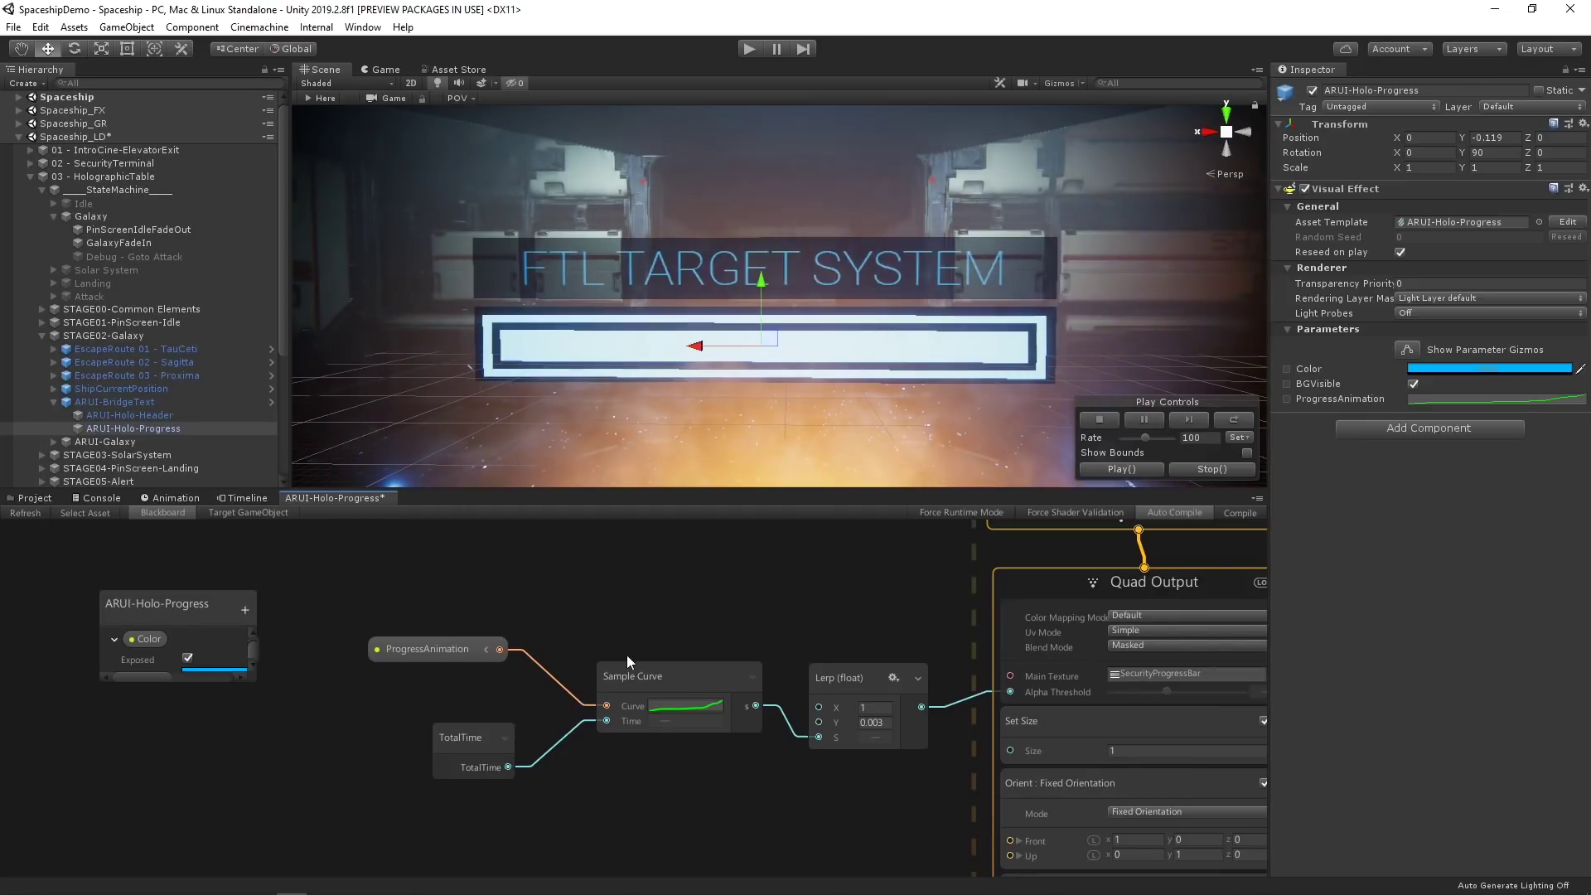
scroll(655, 688, up, 1)
click(698, 711)
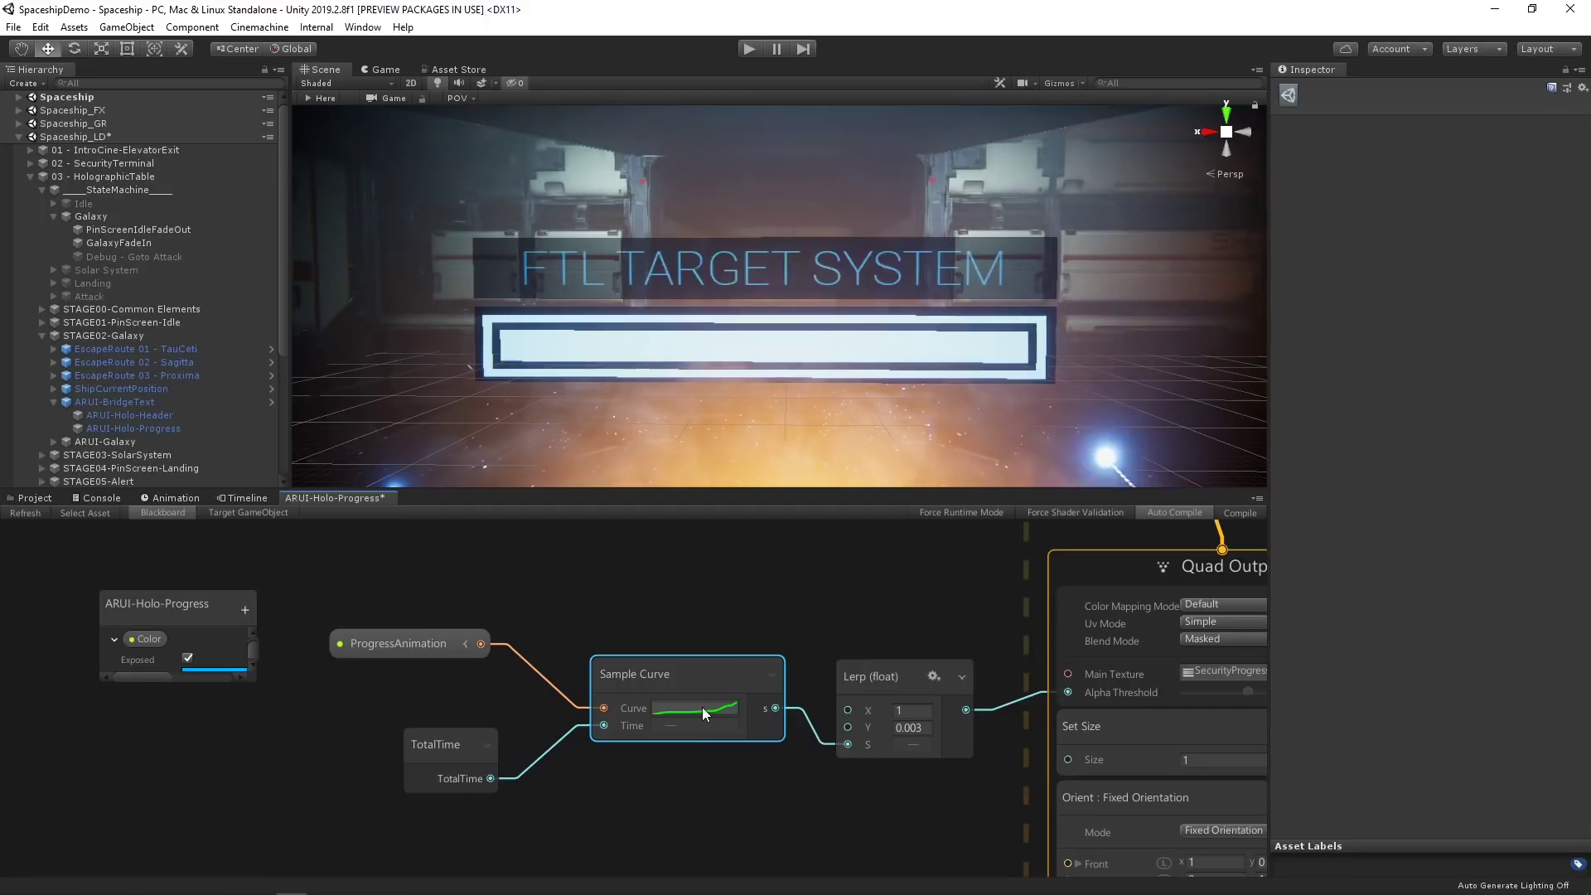
click(707, 608)
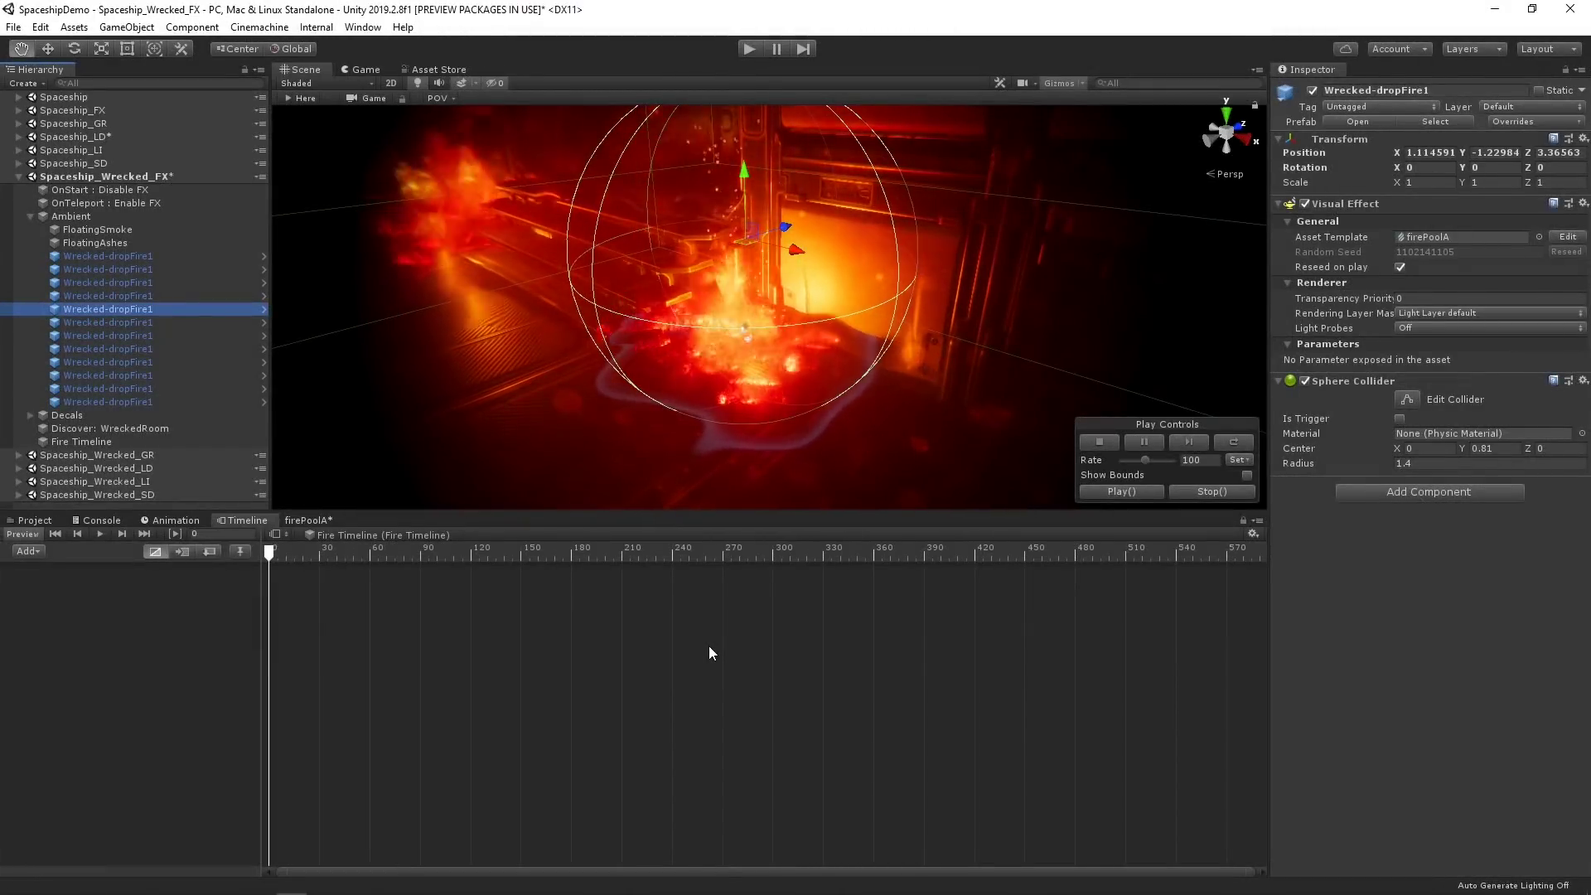
- Add a Visual Effect Activation Track to the Fire Timeline and bind the sphere-outlined Wrecked-dropFire1 effect to it
right_click(177, 589)
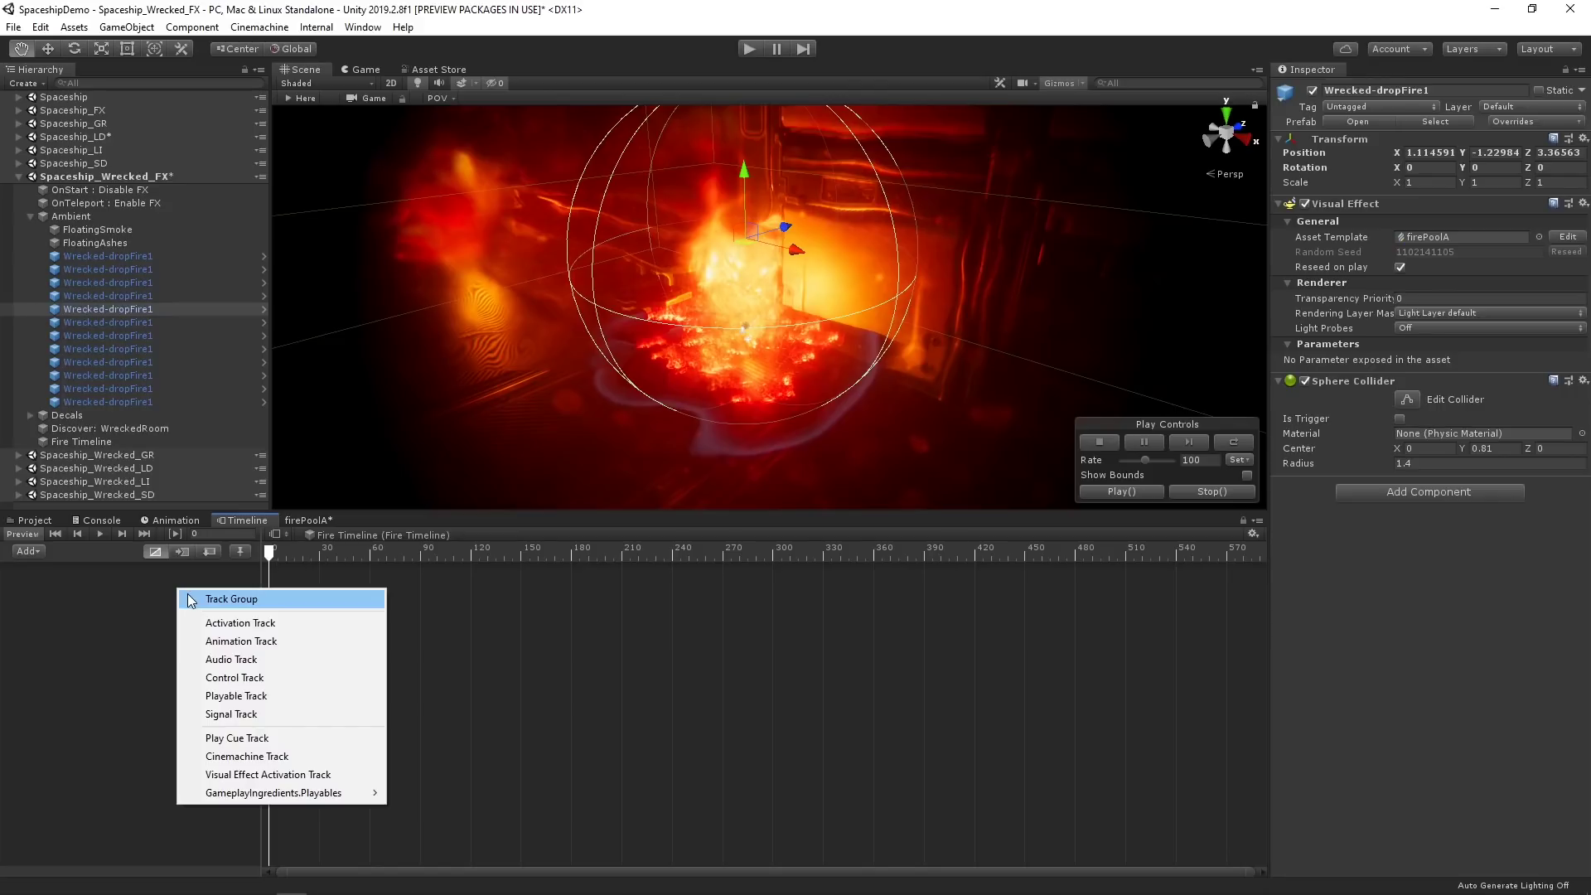
click(307, 774)
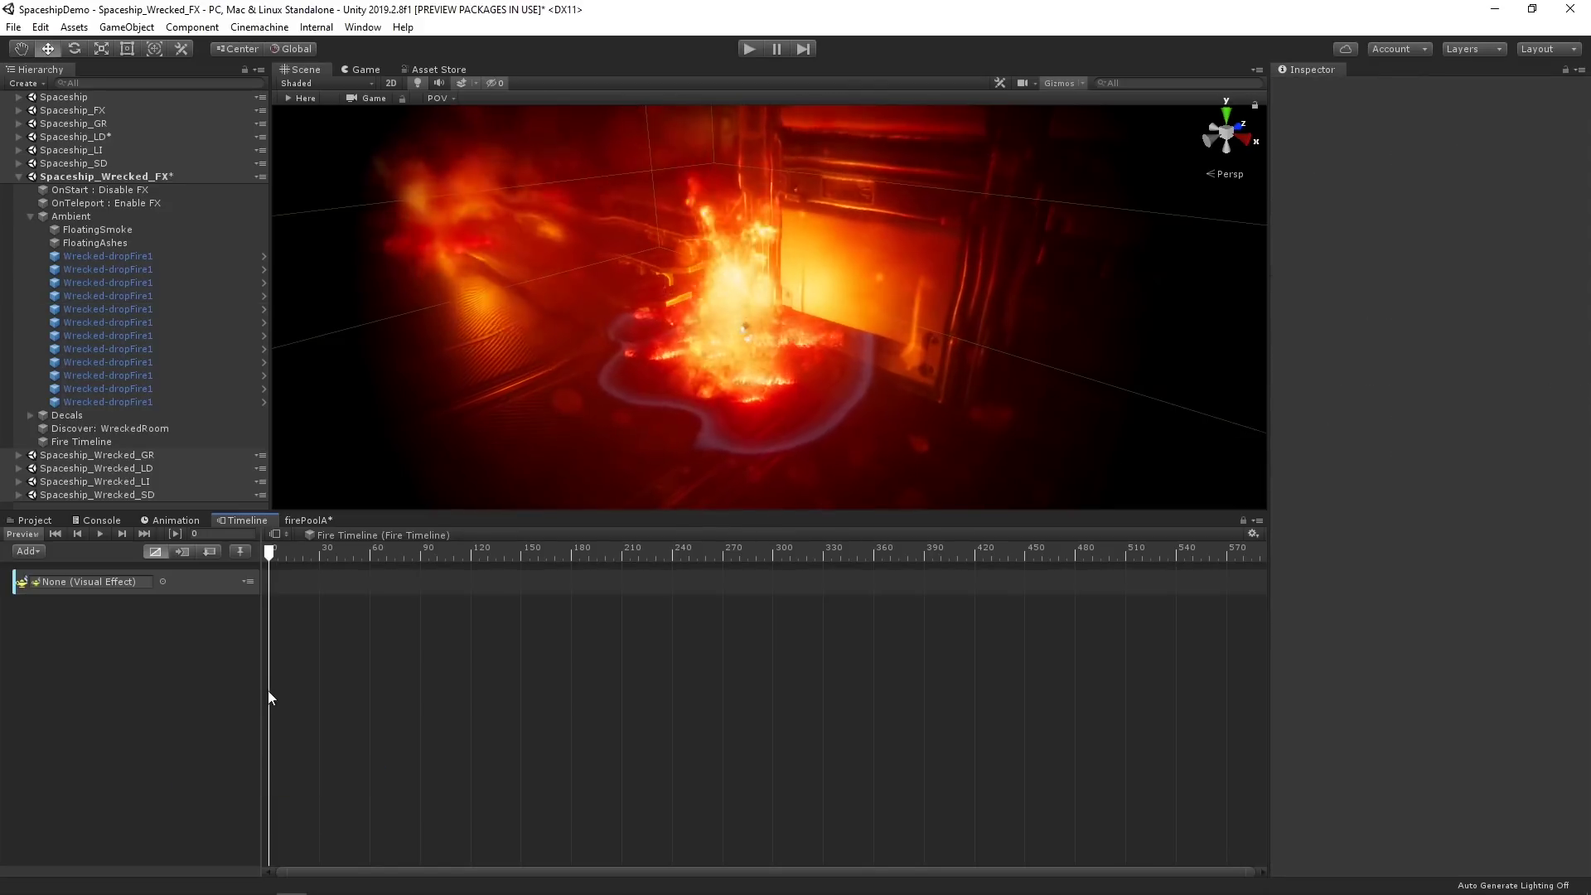
click(142, 332)
click(140, 348)
click(140, 309)
drag(141, 309, 127, 581)
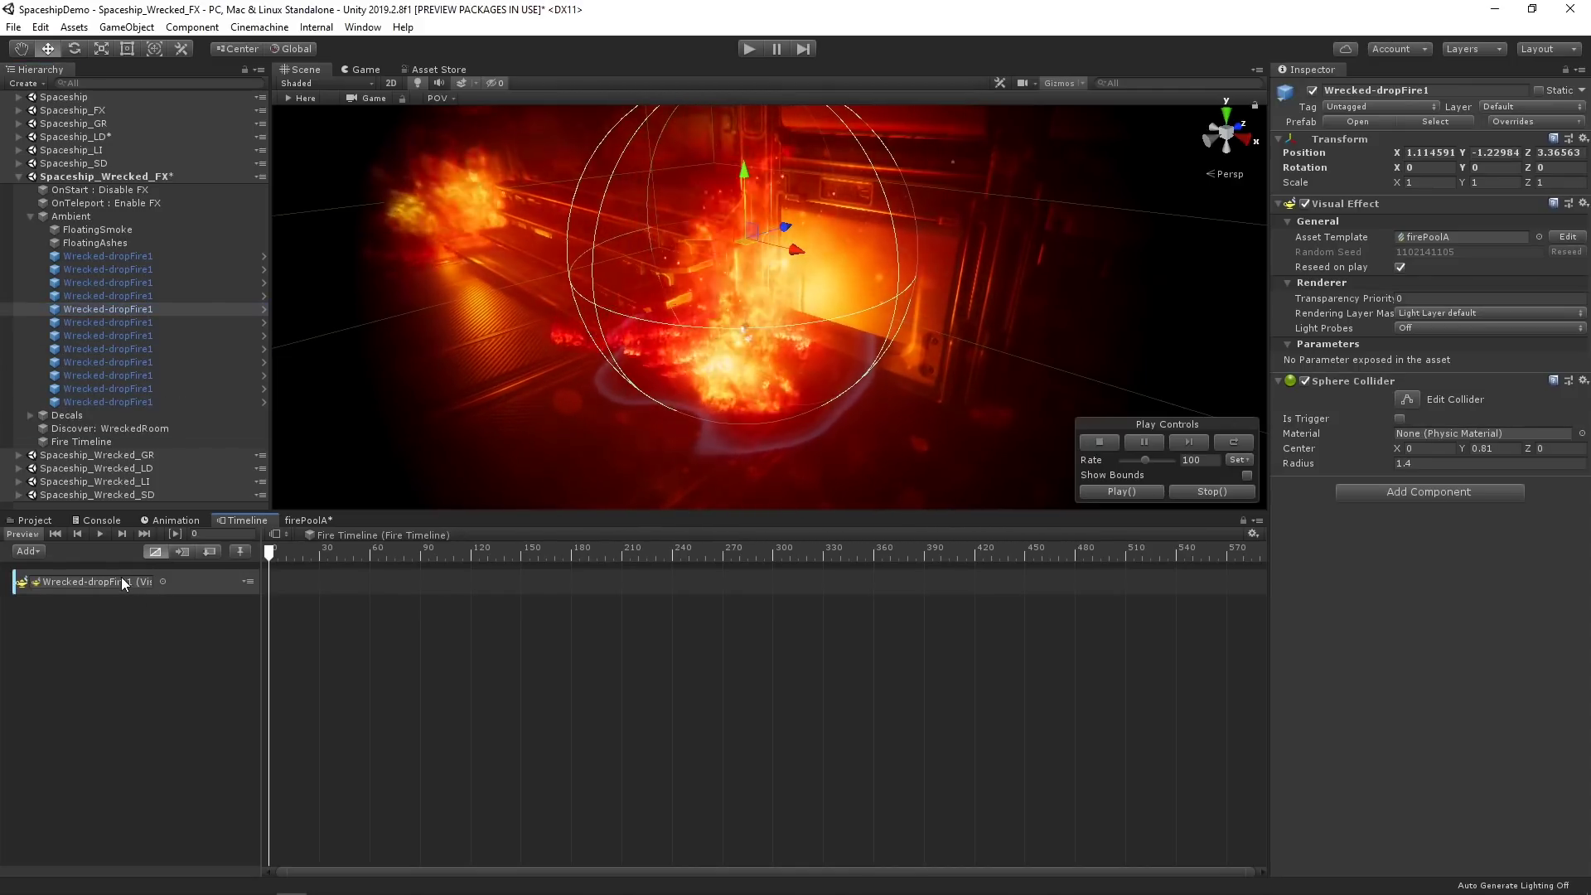
- Add a visual effect activation clip to the Wrecked-dropFire1 track, spanning about frames 120 to 240
right_click(381, 583)
click(489, 719)
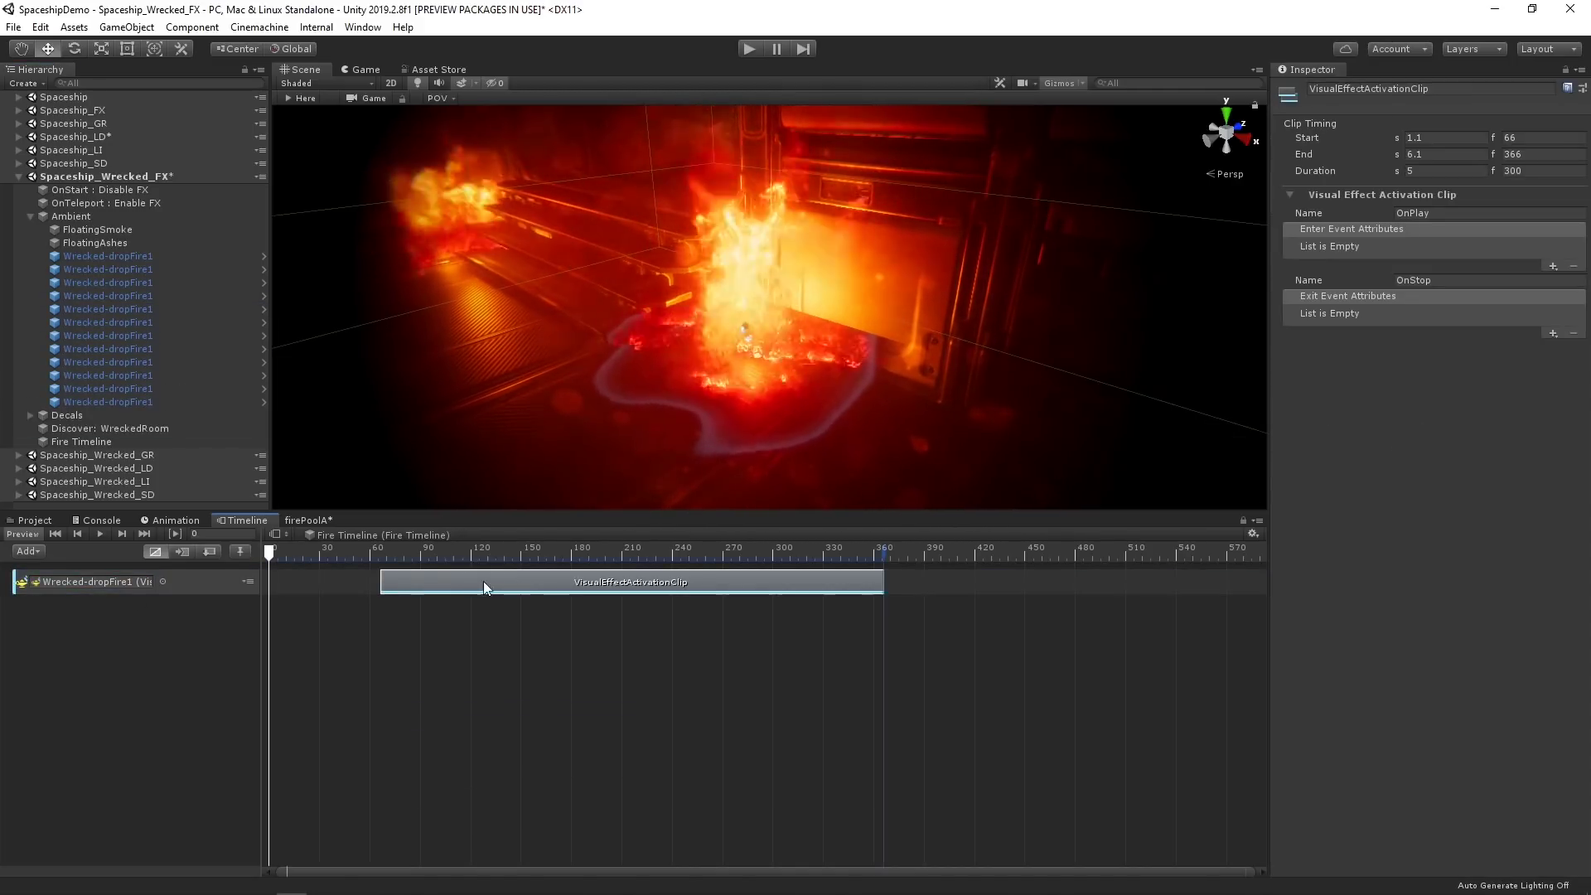
drag(484, 580, 400, 581)
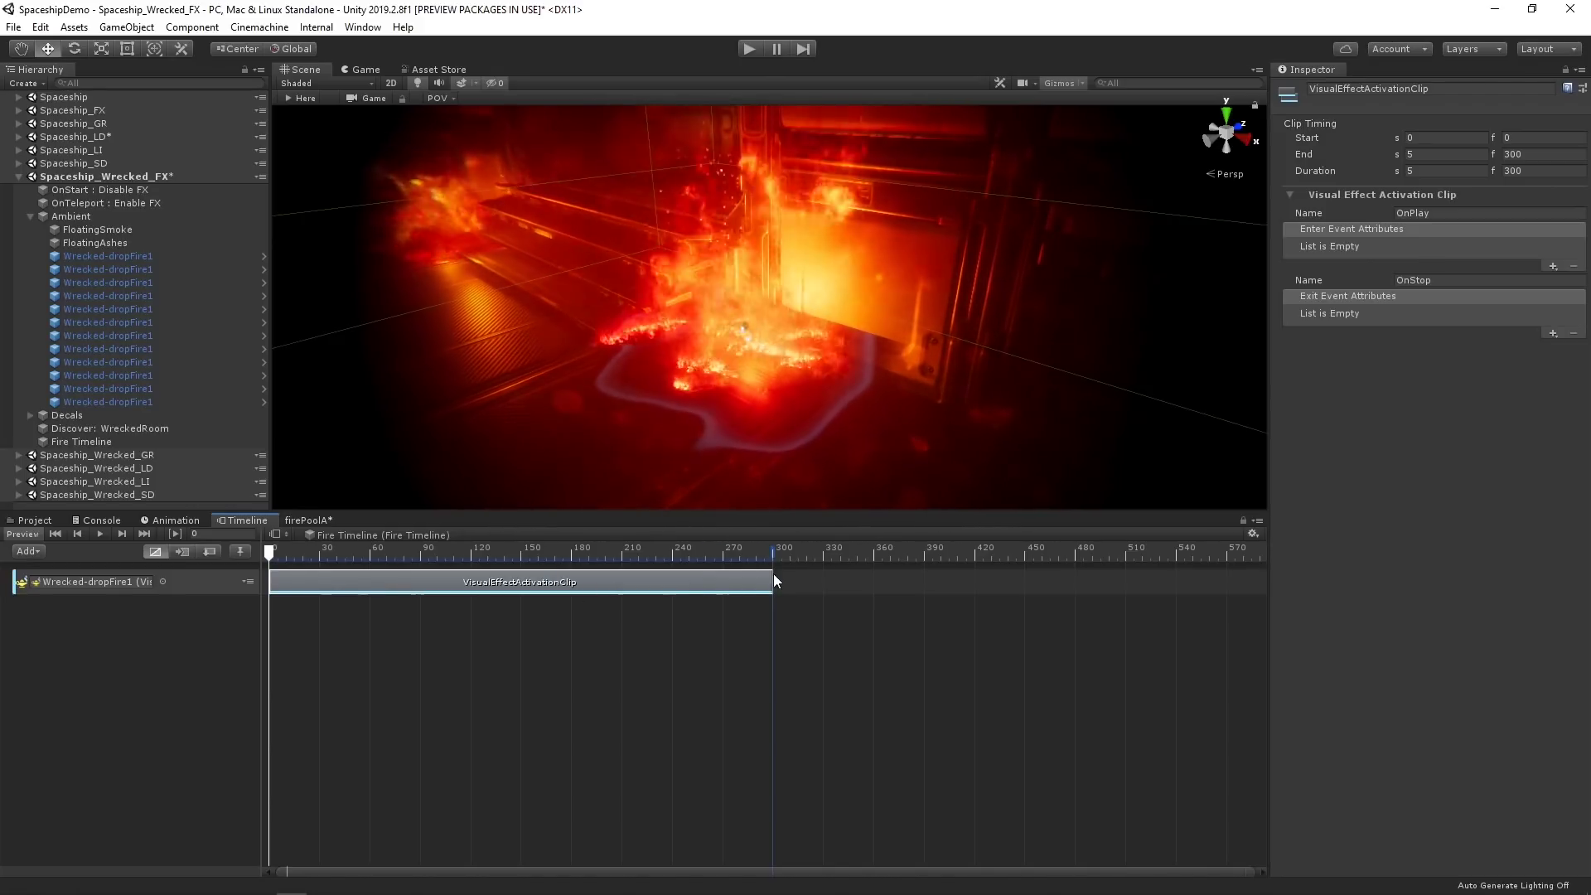
drag(720, 582, 905, 582)
click(864, 631)
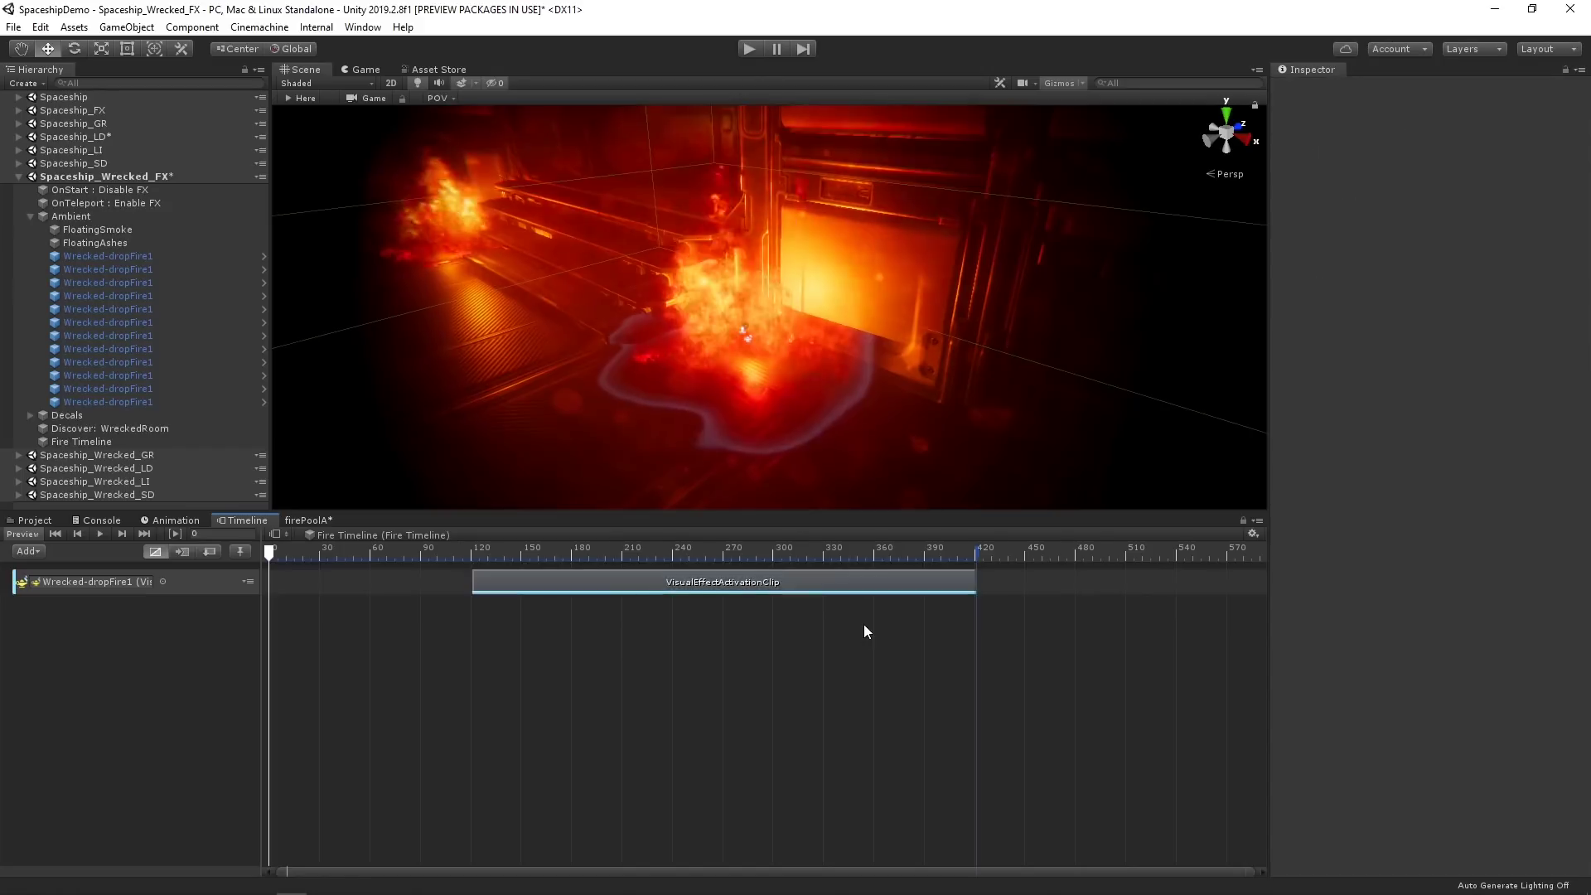
key(space)
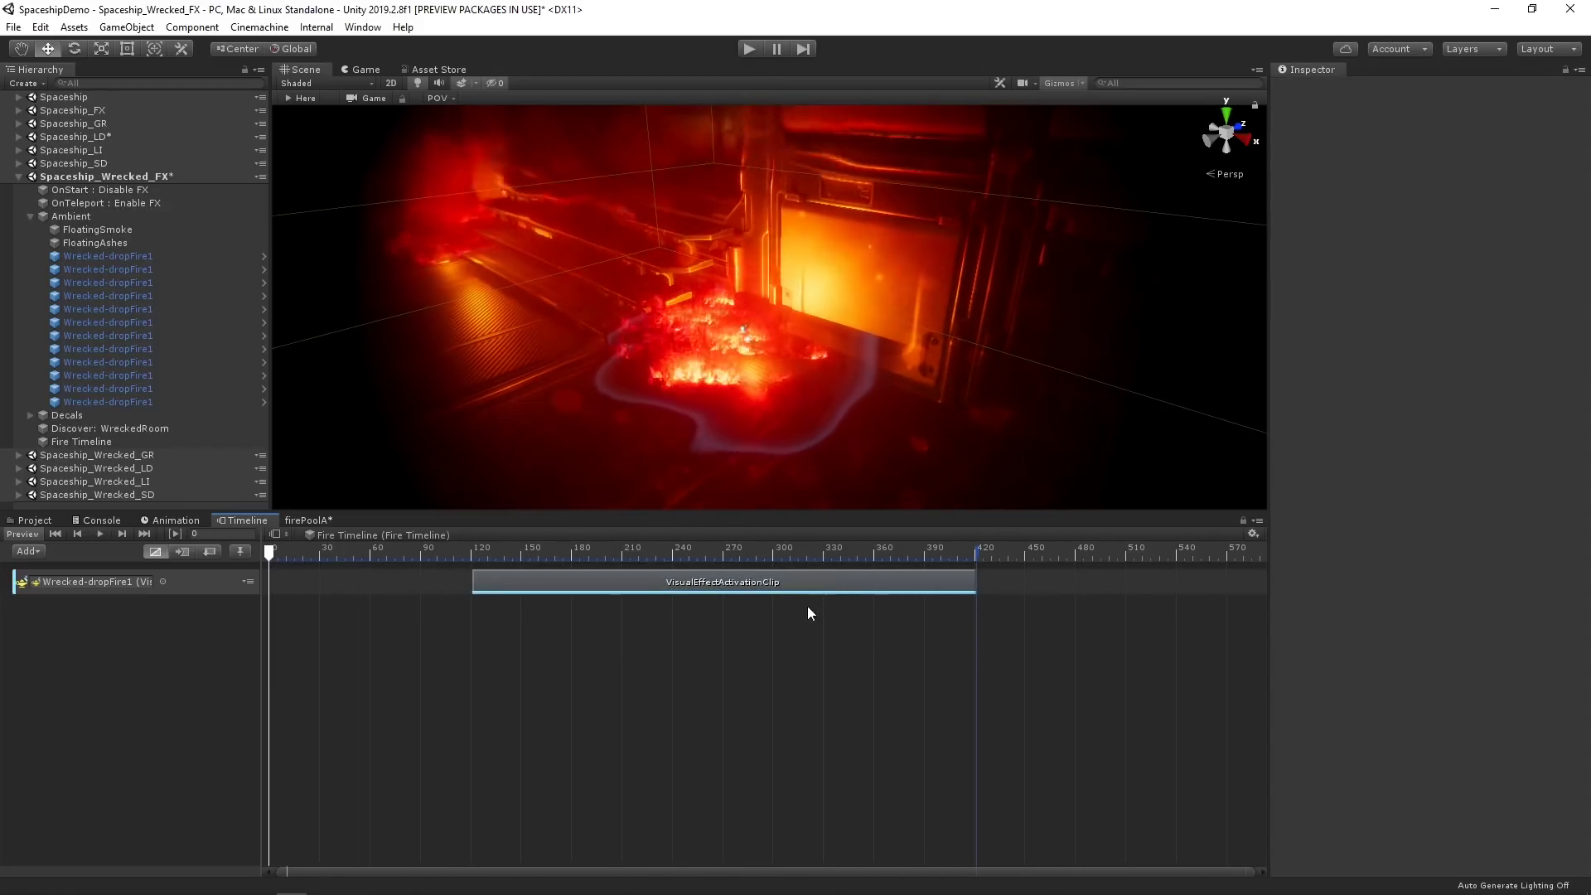
drag(975, 582, 673, 583)
- Add a second activation clip starting at frame 361 on the same track and play the timeline to preview the fire
right_click(863, 583)
click(954, 711)
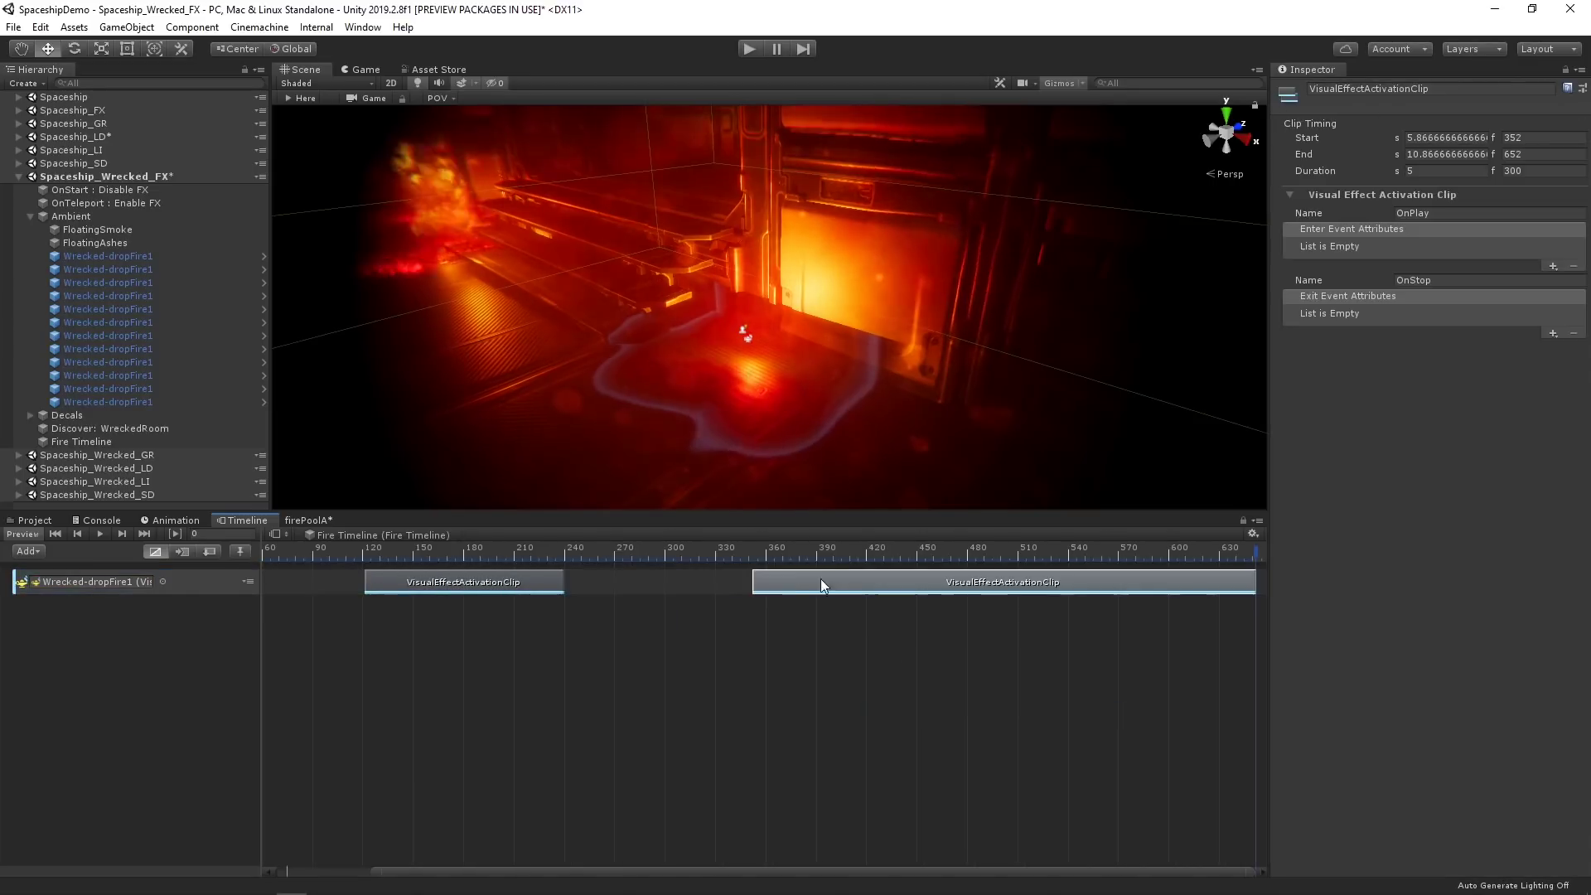
drag(789, 580, 804, 579)
scroll(742, 676, down, 4)
key(space)
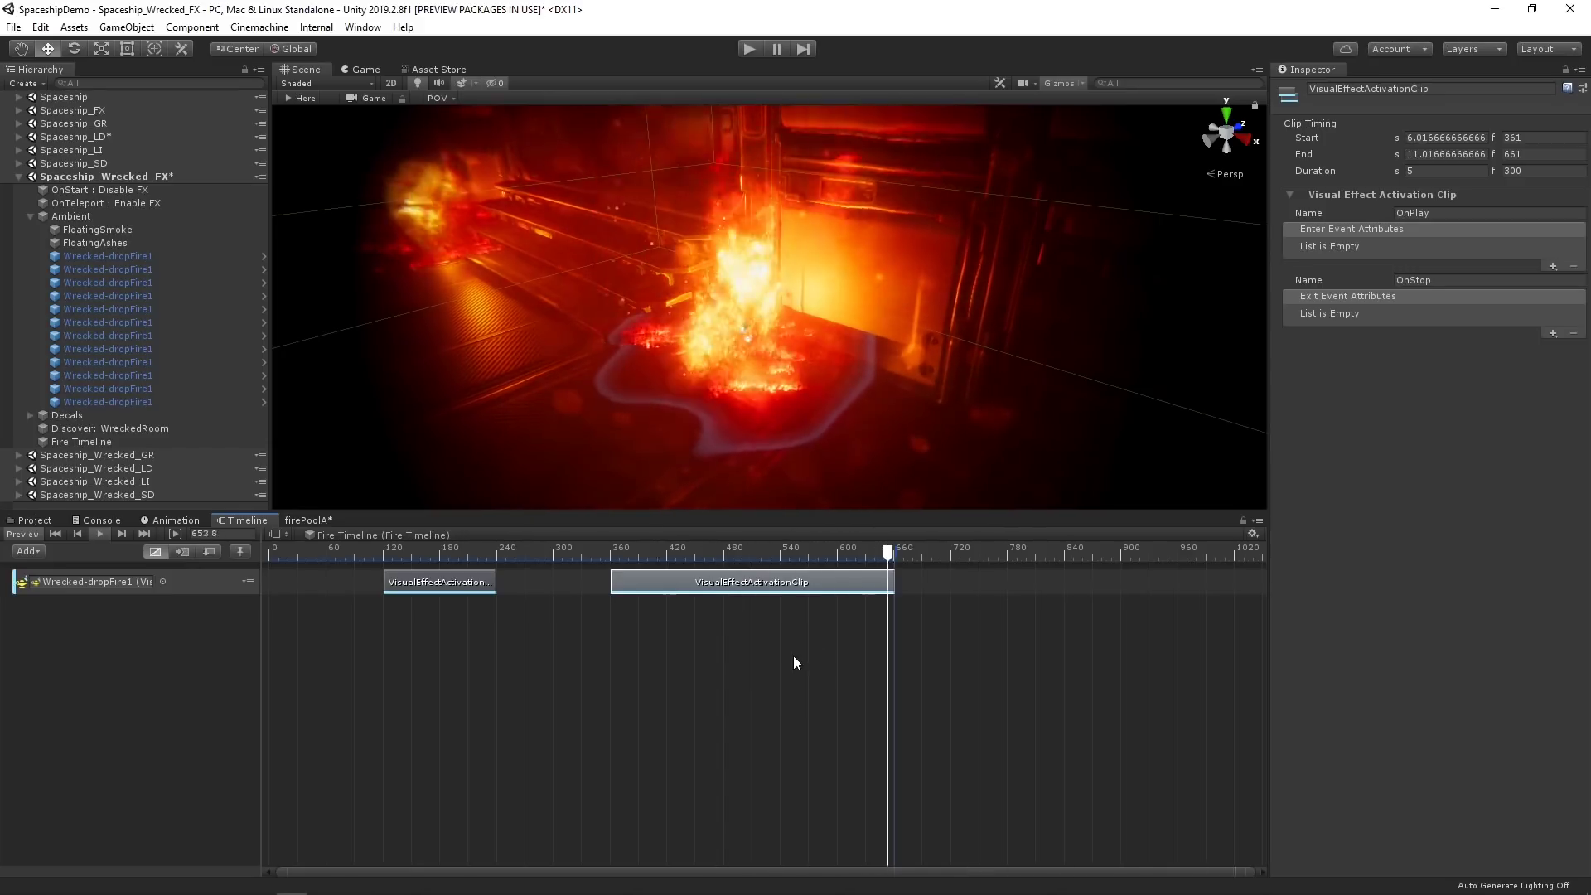
- Open the firePoolA graph and add two Event contexts side by side above the Big Flames Spawn context
click(302, 522)
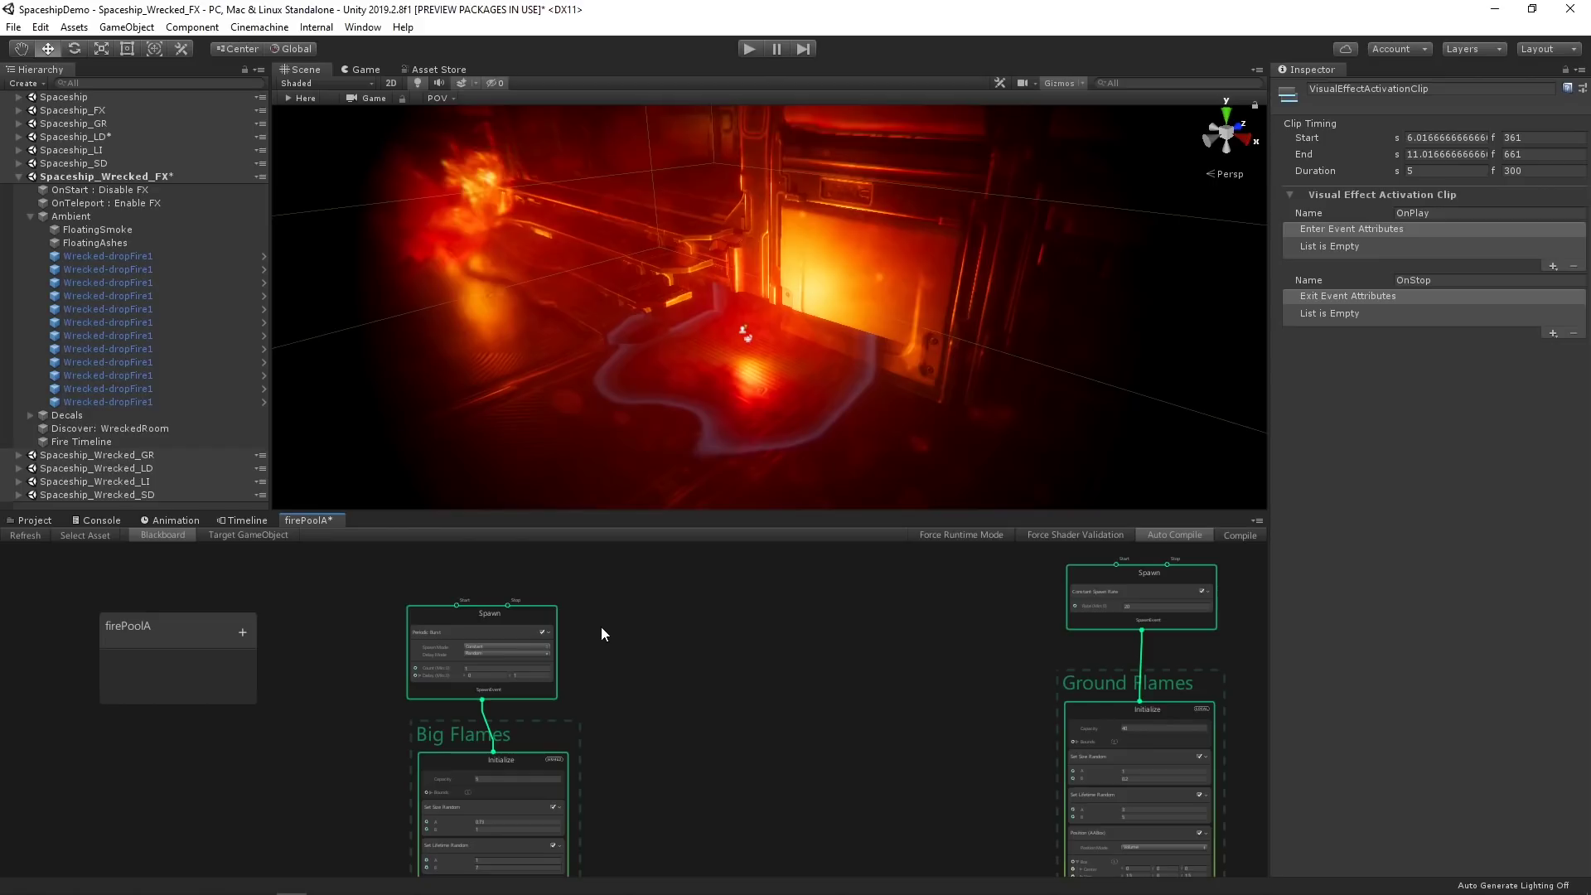
right_click(461, 597)
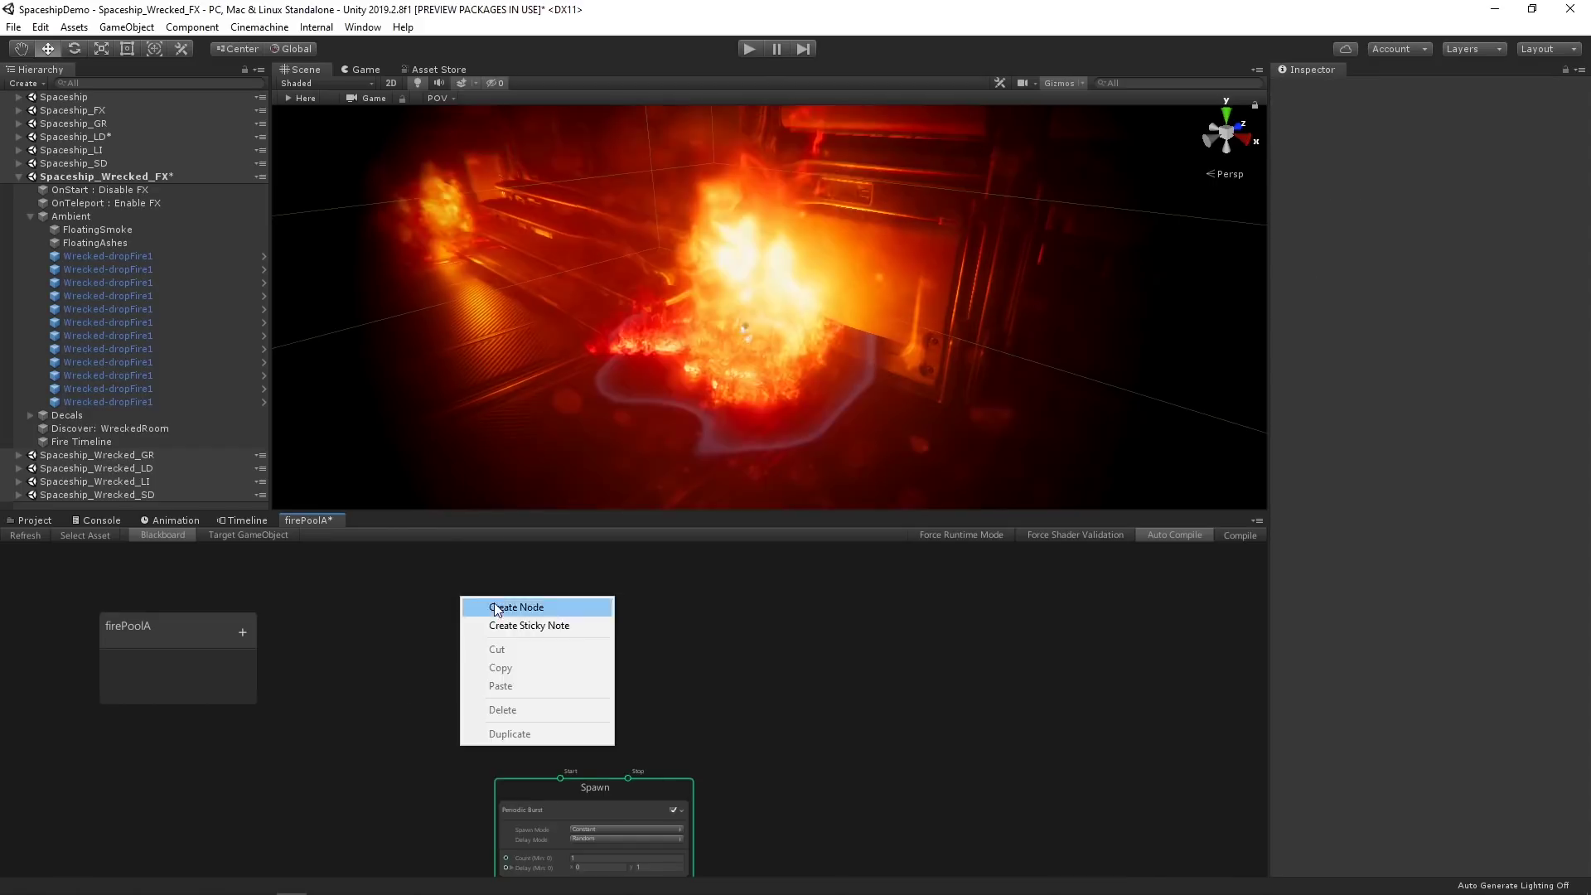
click(497, 608)
click(497, 639)
drag(497, 638, 406, 626)
right_click(610, 637)
click(646, 647)
text(e)
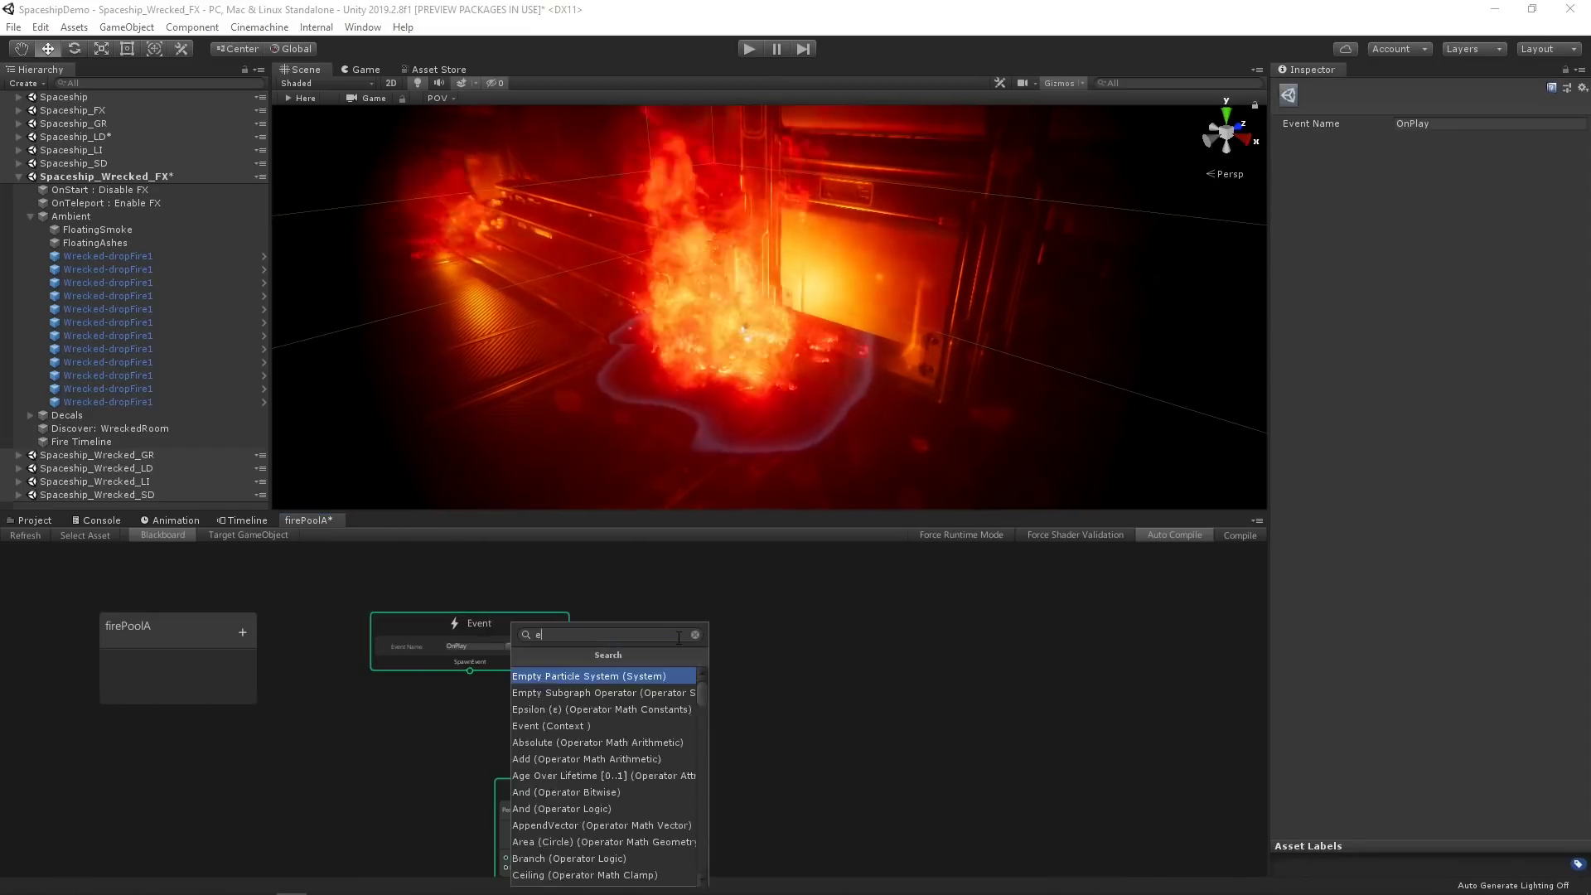
text(vent)
key(Return)
drag(661, 642, 633, 613)
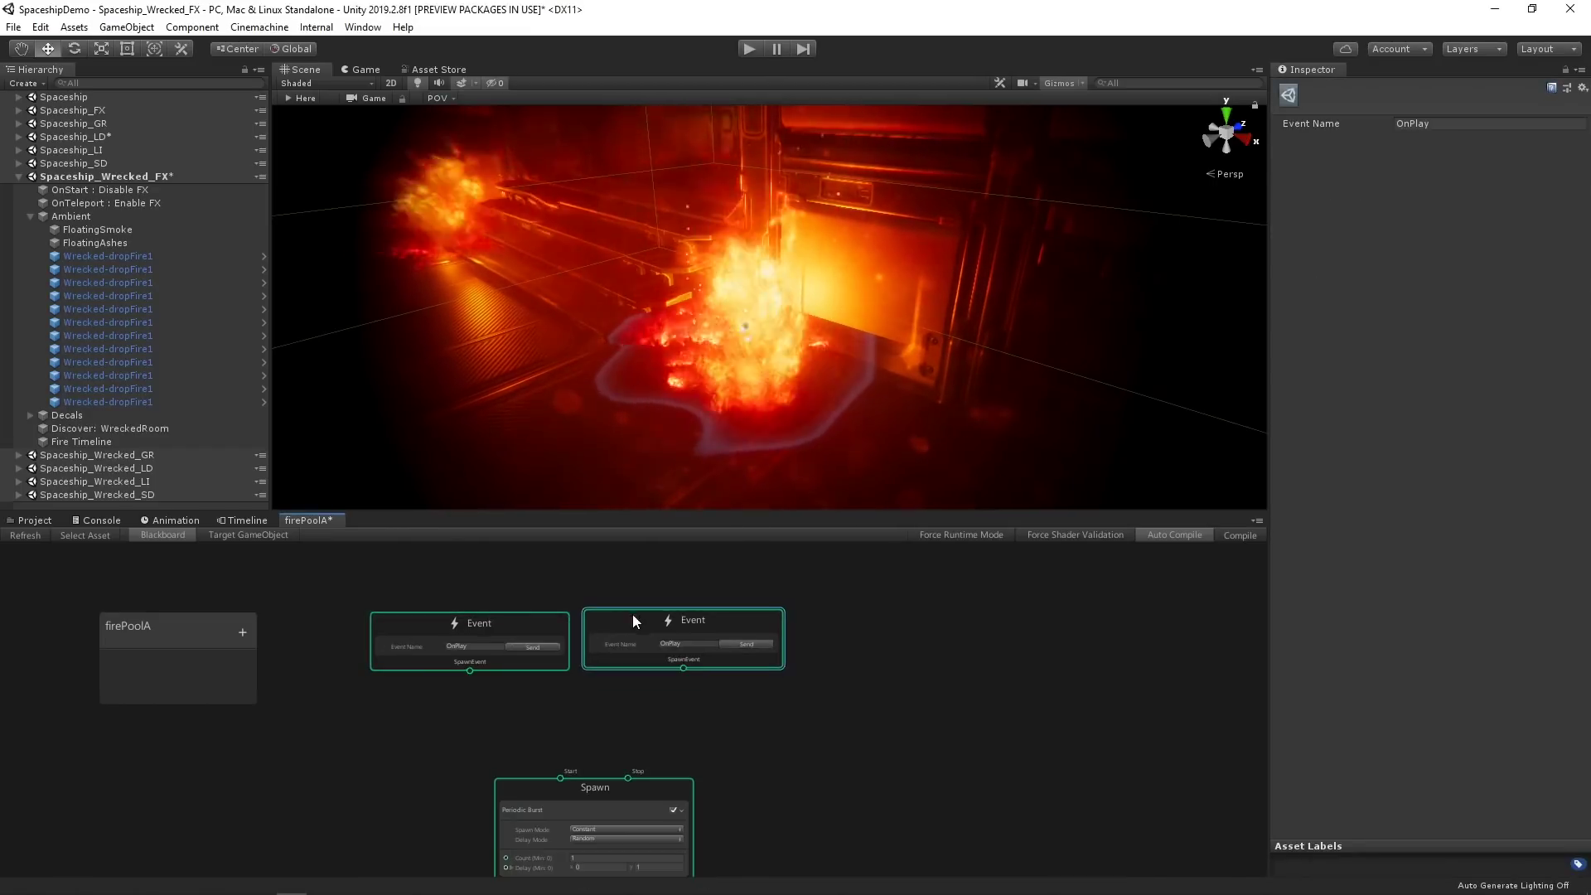
- Add two more Event contexts in a row beside the first pair
right_click(852, 646)
click(889, 657)
text(event)
key(Return)
drag(961, 661, 914, 629)
right_click(1103, 661)
click(1145, 669)
text(event)
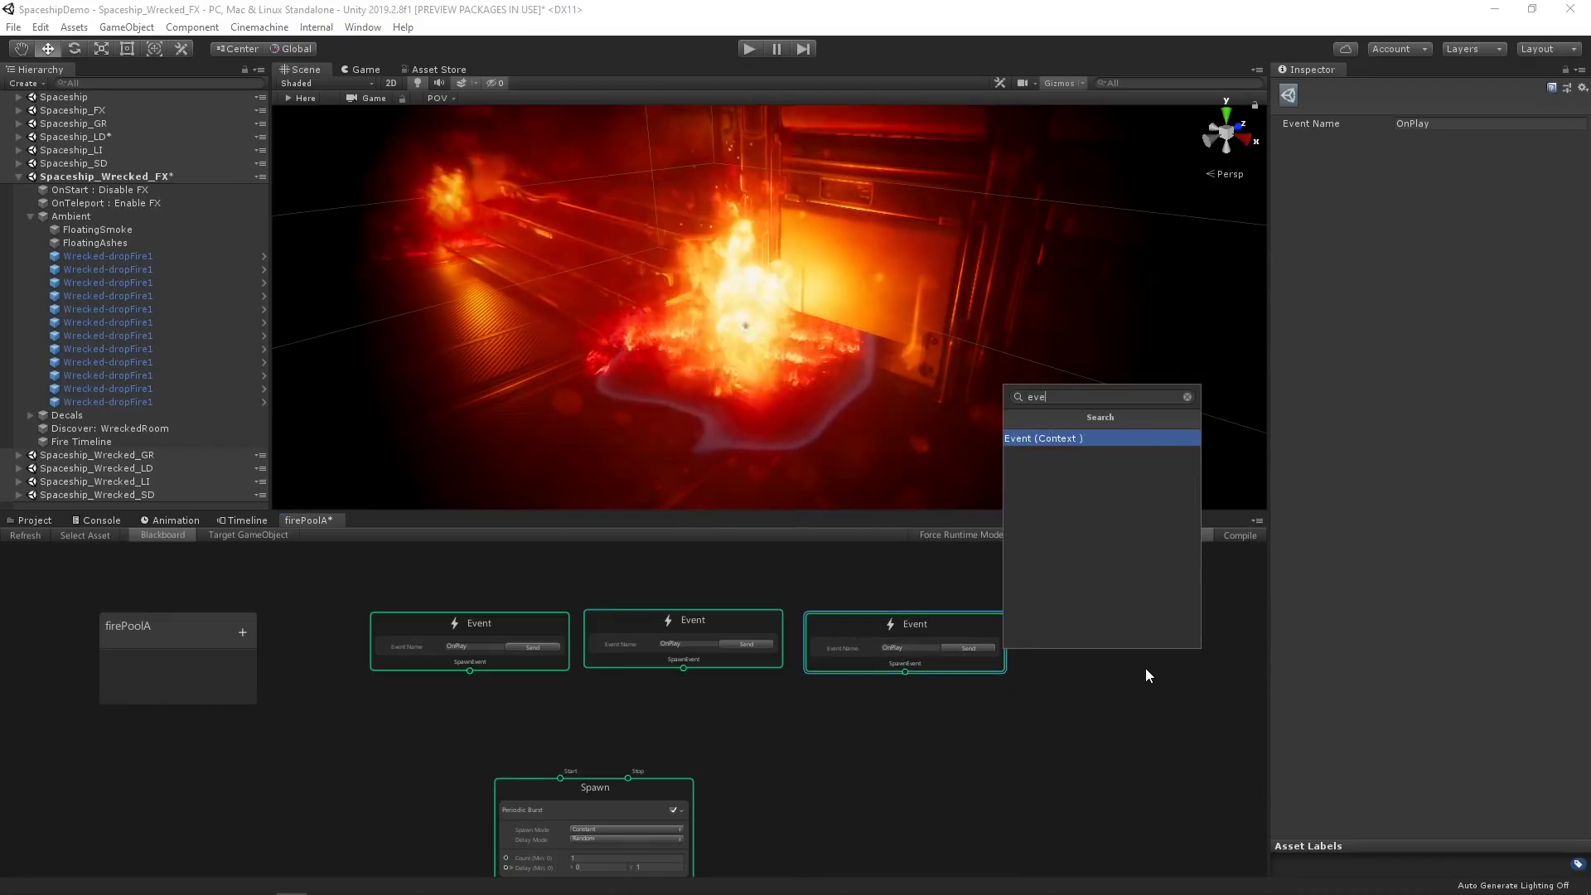
key(Return)
drag(1152, 703, 1071, 626)
- Name the first two events OnPlayBig and OnStopBig
click(469, 646)
scroll(566, 663, up, 2)
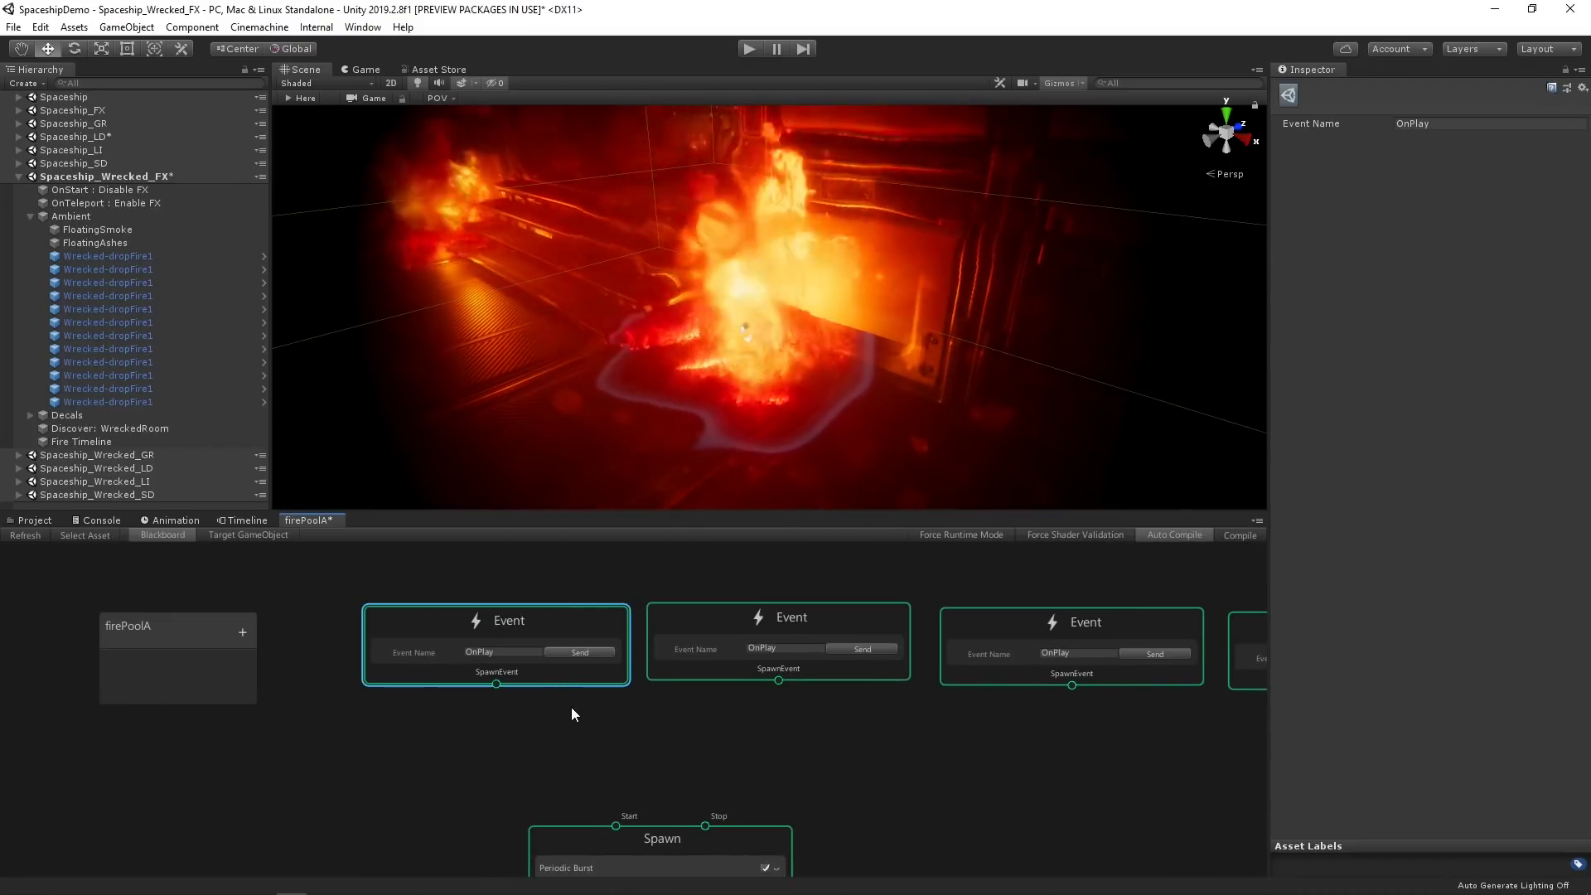
click(526, 658)
text(Big)
click(774, 647)
text(OnStopBig)
- Name the third and fourth events OnPlayGround and OnStopGround
middle_drag(1065, 649, 606, 624)
click(613, 627)
click(630, 627)
text(Ground)
click(921, 632)
click(922, 633)
key(BackSpace)
key(BackSpace)
key(BackSpace)
key(BackSpace)
text(StopGround)
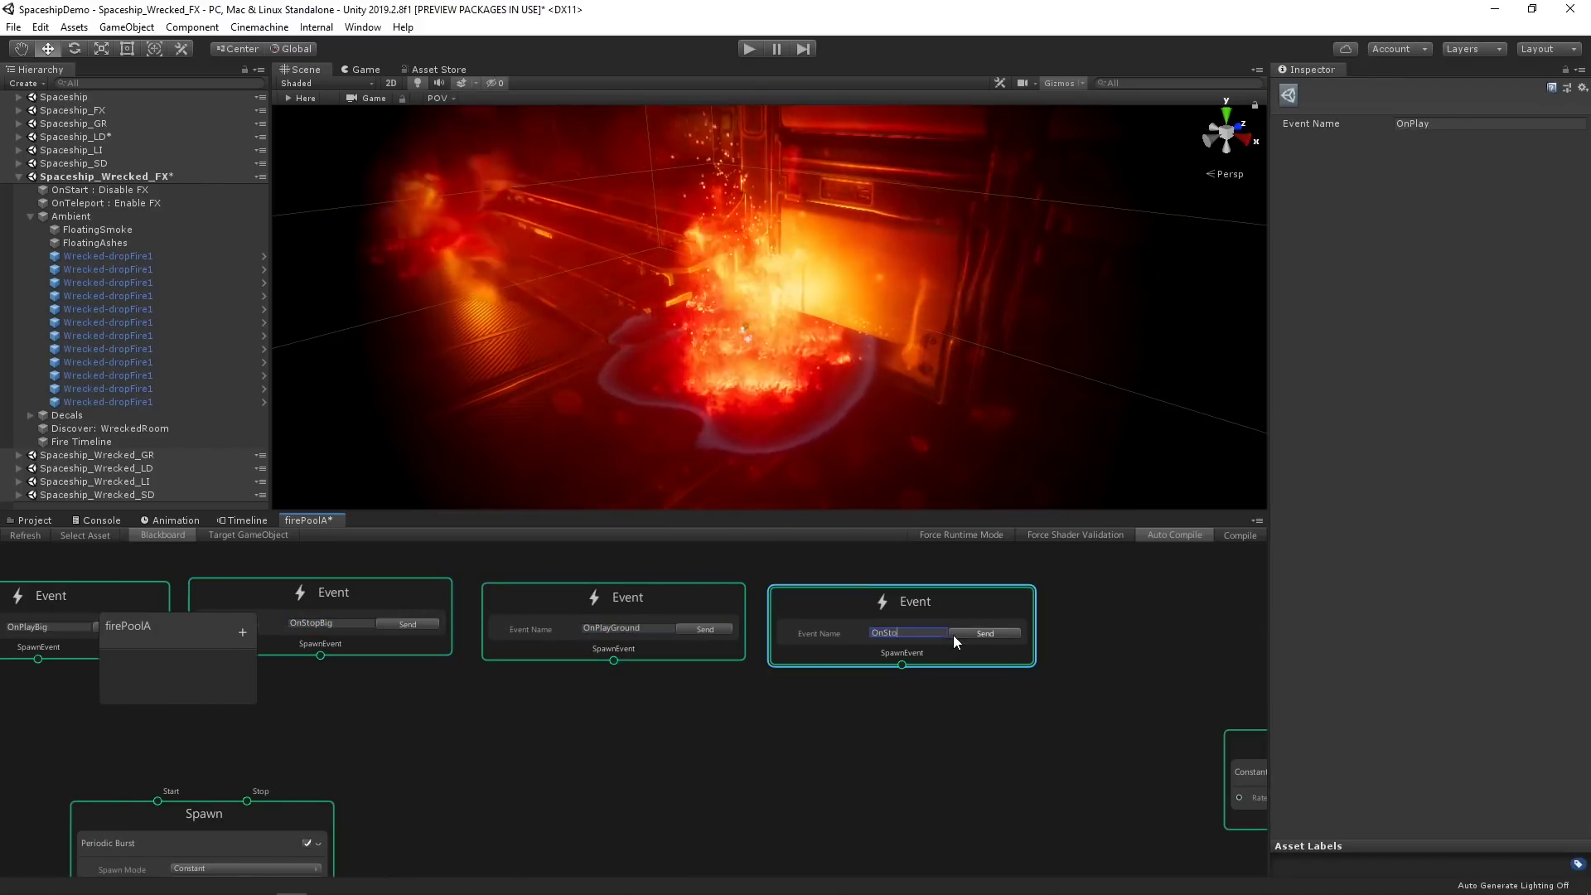
- Connect OnPlayBig to the Start input and OnStopBig to the Stop input of the Big Flames Spawn context
middle_drag(398, 787, 860, 721)
drag(500, 593, 623, 729)
drag(782, 589, 710, 735)
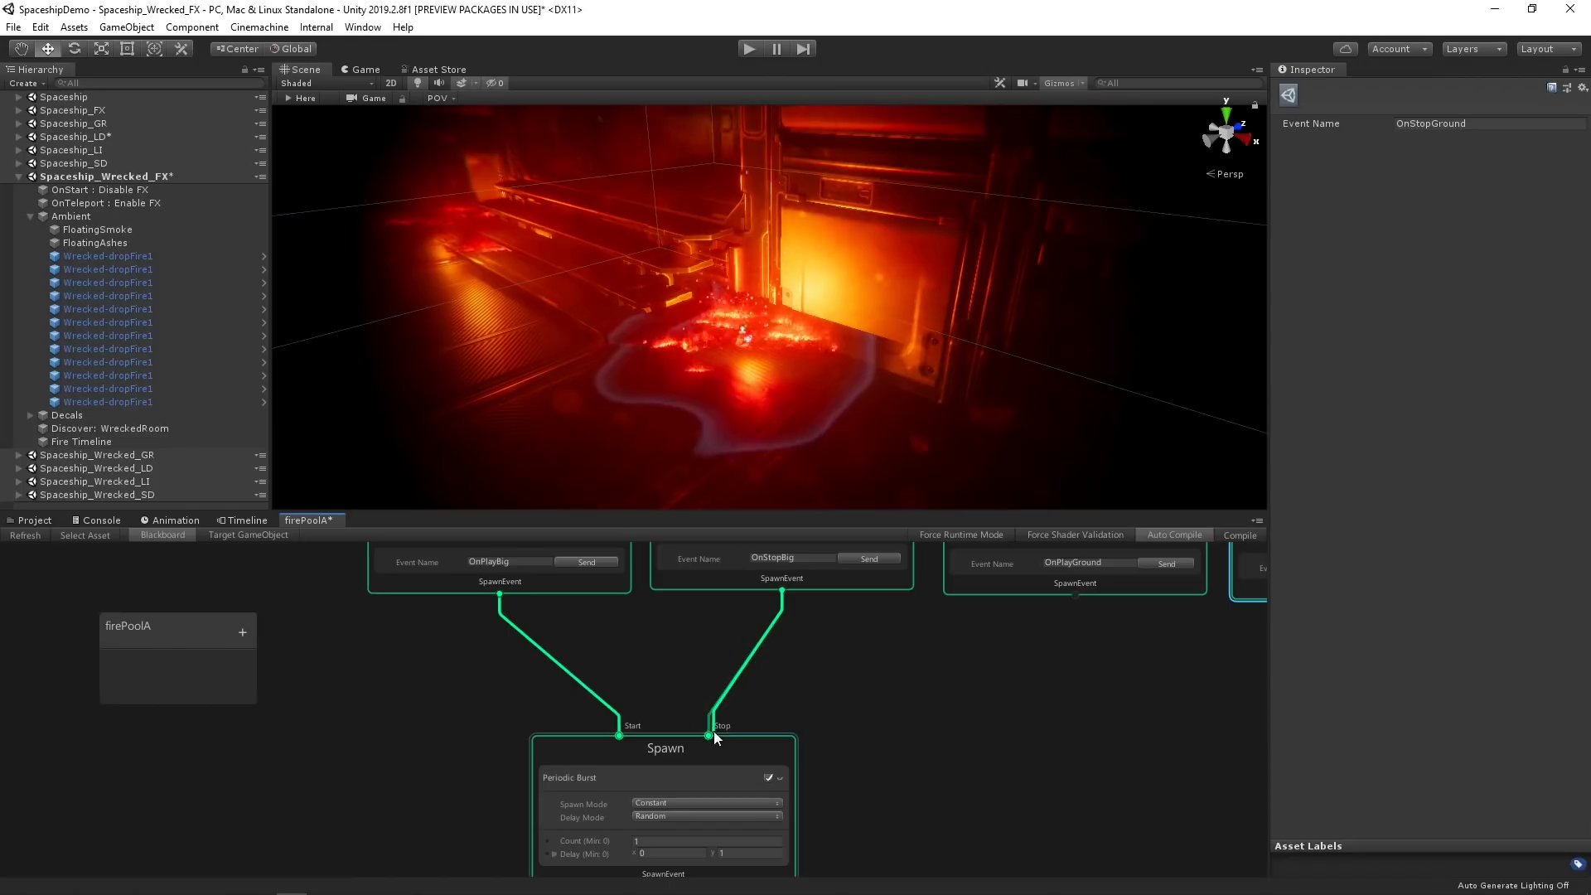
- Move OnPlayGround and OnStopGround above the Ground Flames Spawn context and connect them to its Start and Stop inputs
middle_drag(1243, 654, 770, 736)
scroll(909, 731, down, 2)
middle_drag(909, 731, 561, 721)
drag(671, 717, 857, 649)
click(1034, 728)
drag(564, 633, 674, 705)
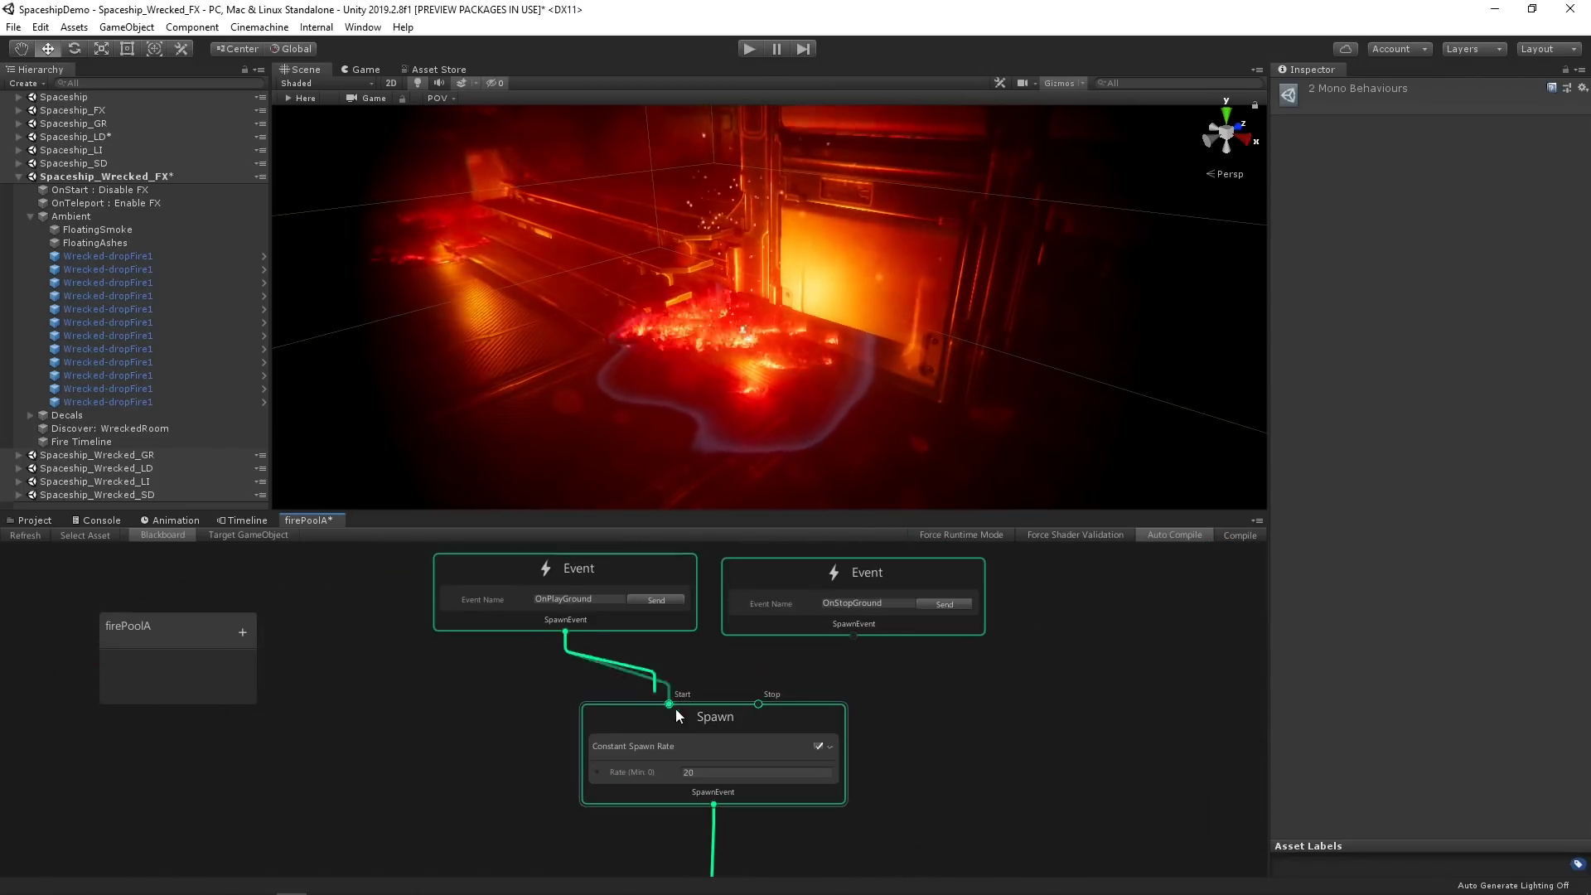
drag(853, 639, 757, 704)
scroll(950, 688, down, 3)
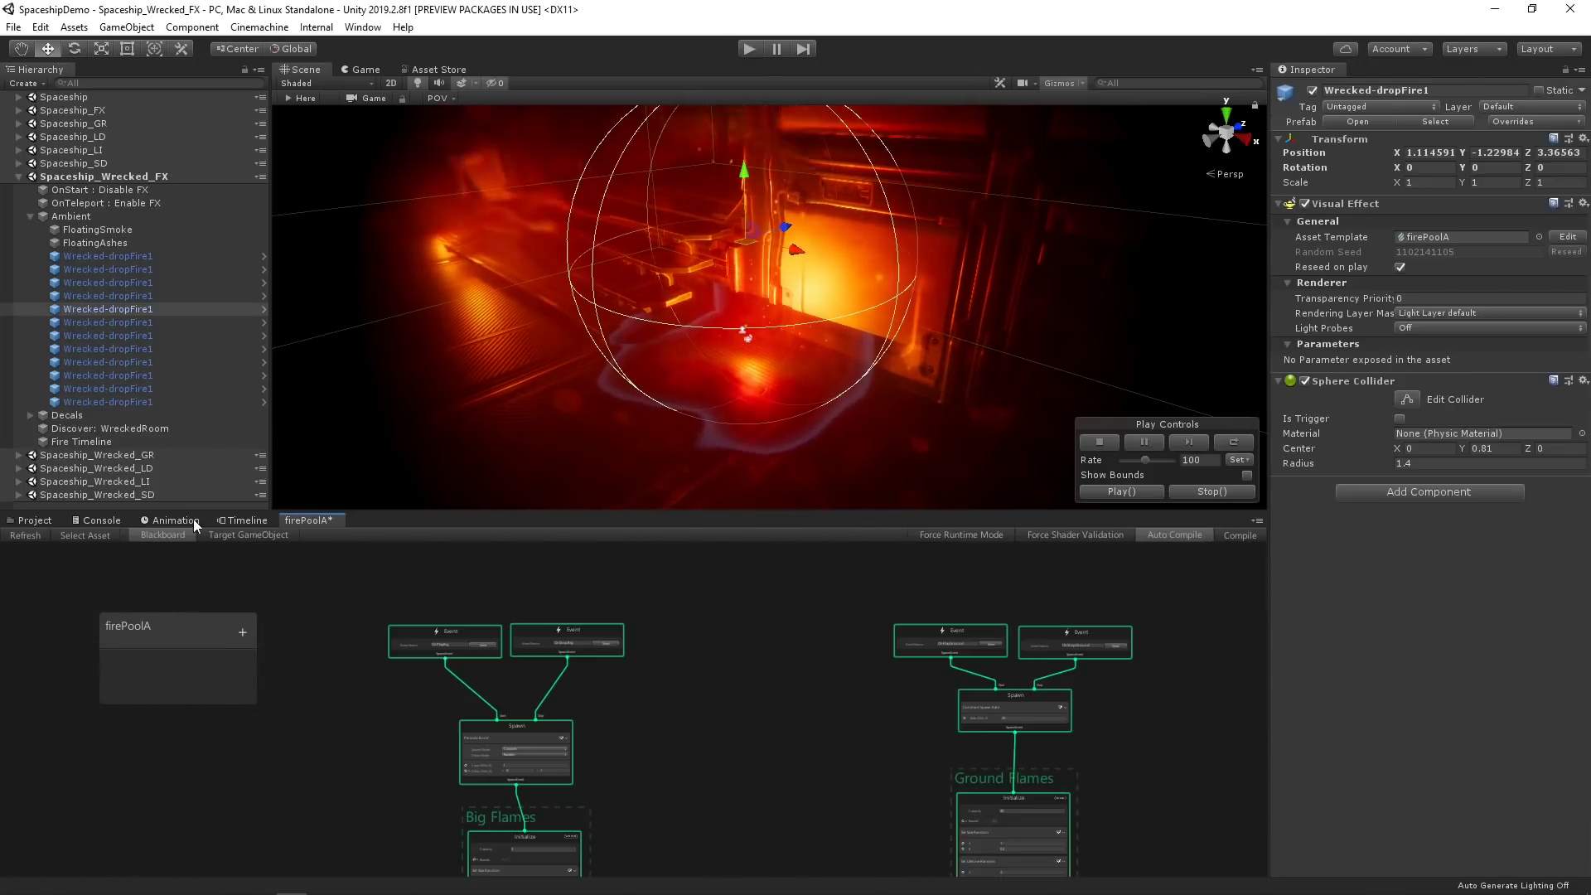
- Return to the Fire Timeline and rename the enter event of the two existing activation clips to OnPlayGround
click(242, 521)
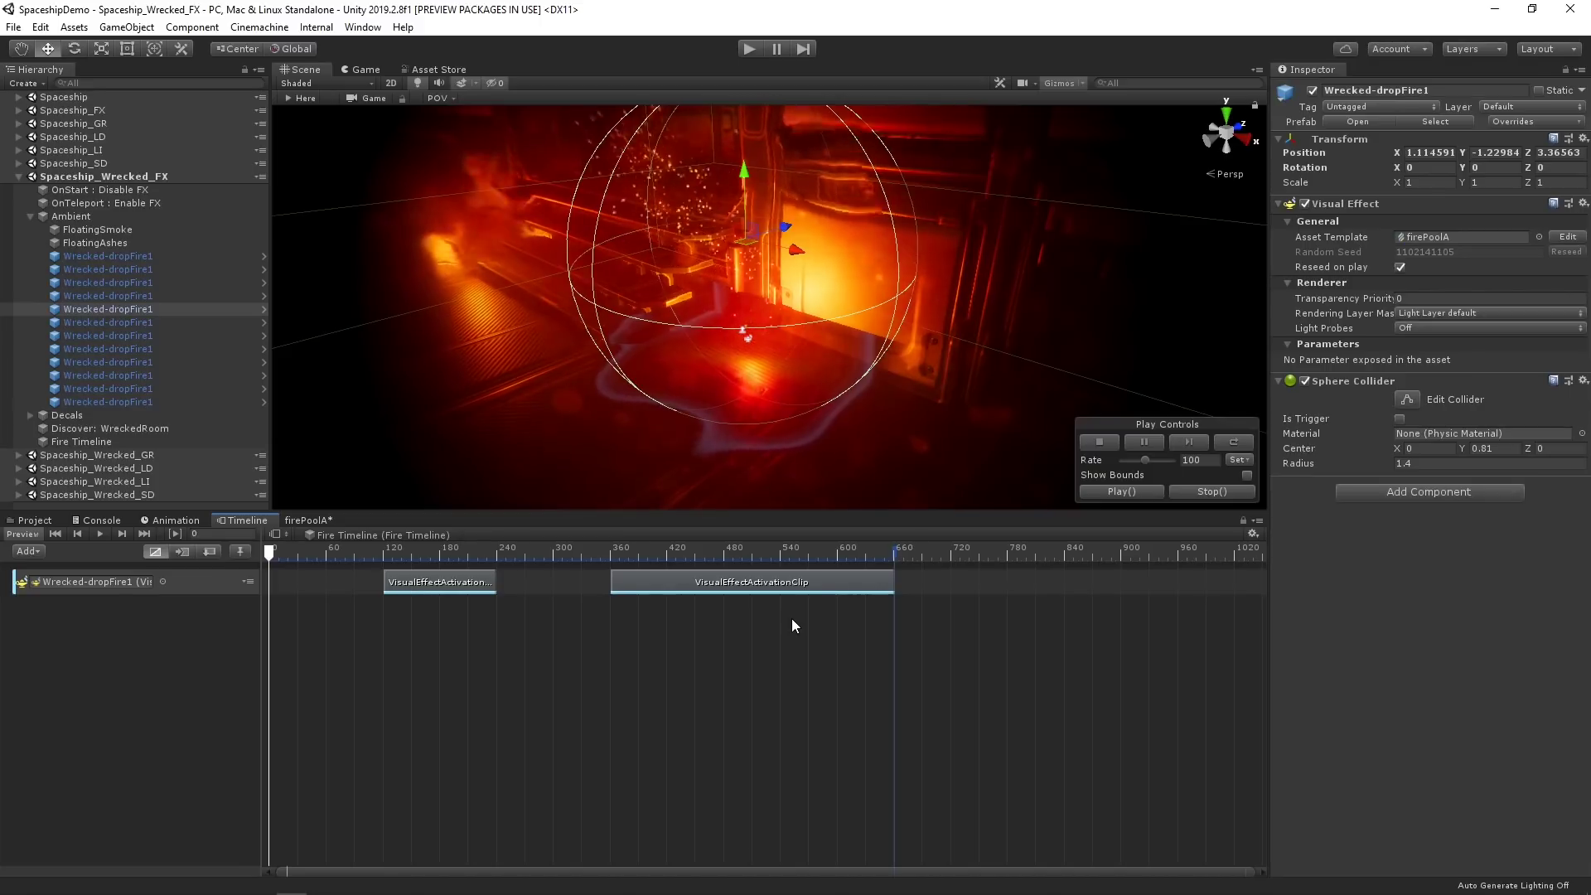
click(429, 587)
text(Ground)
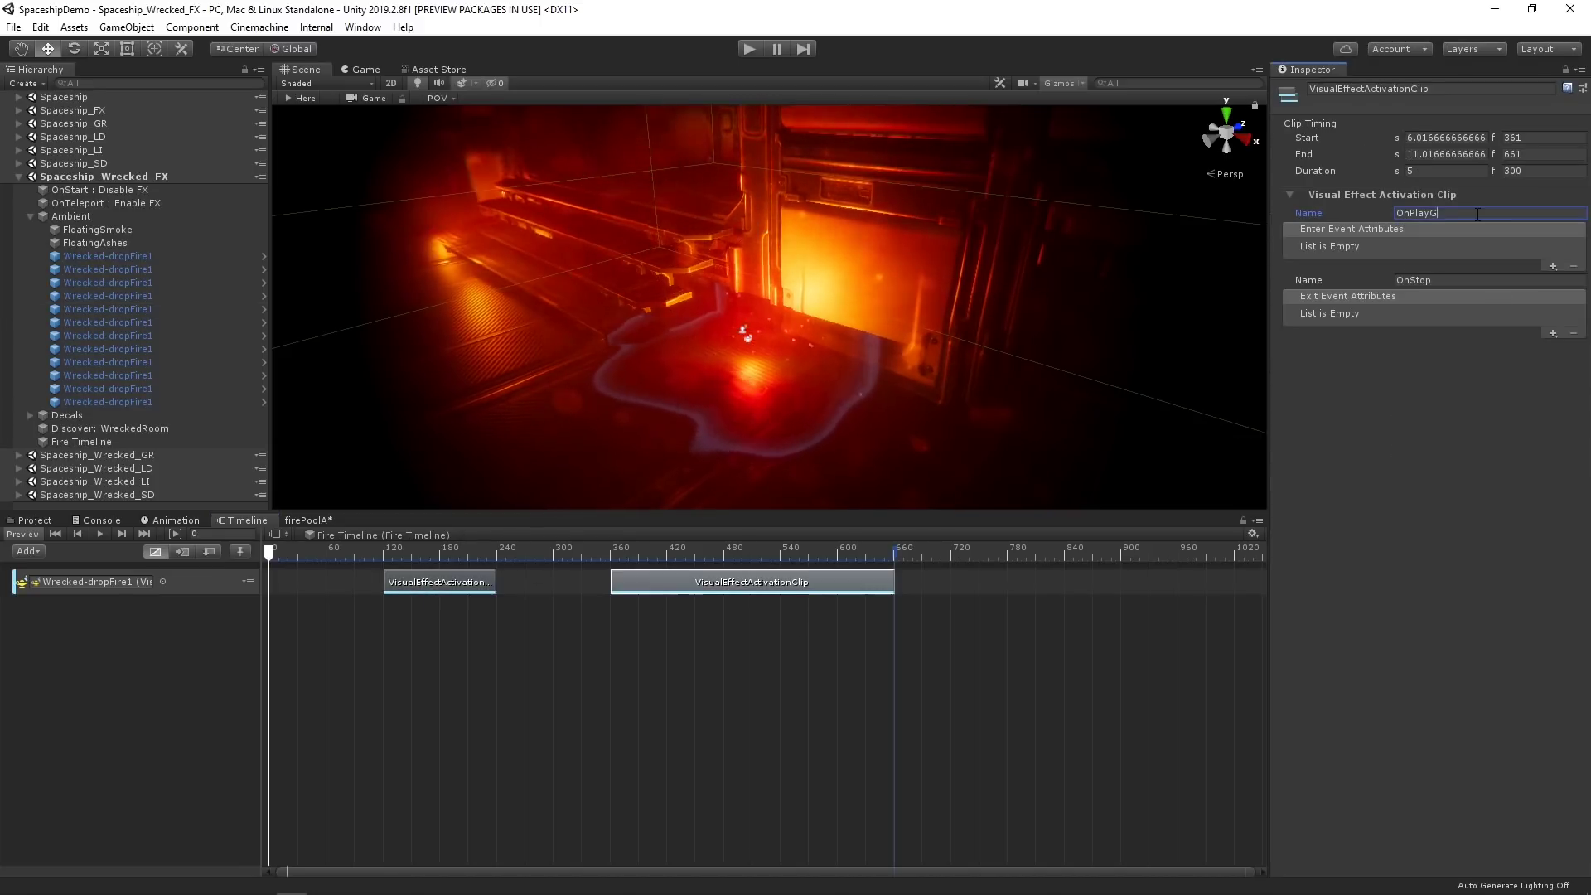
- Add a second Visual Effect Activation Track bound to Wrecked-dropFire1, with an activation clip running from frame 240 to 361
right_click(162, 631)
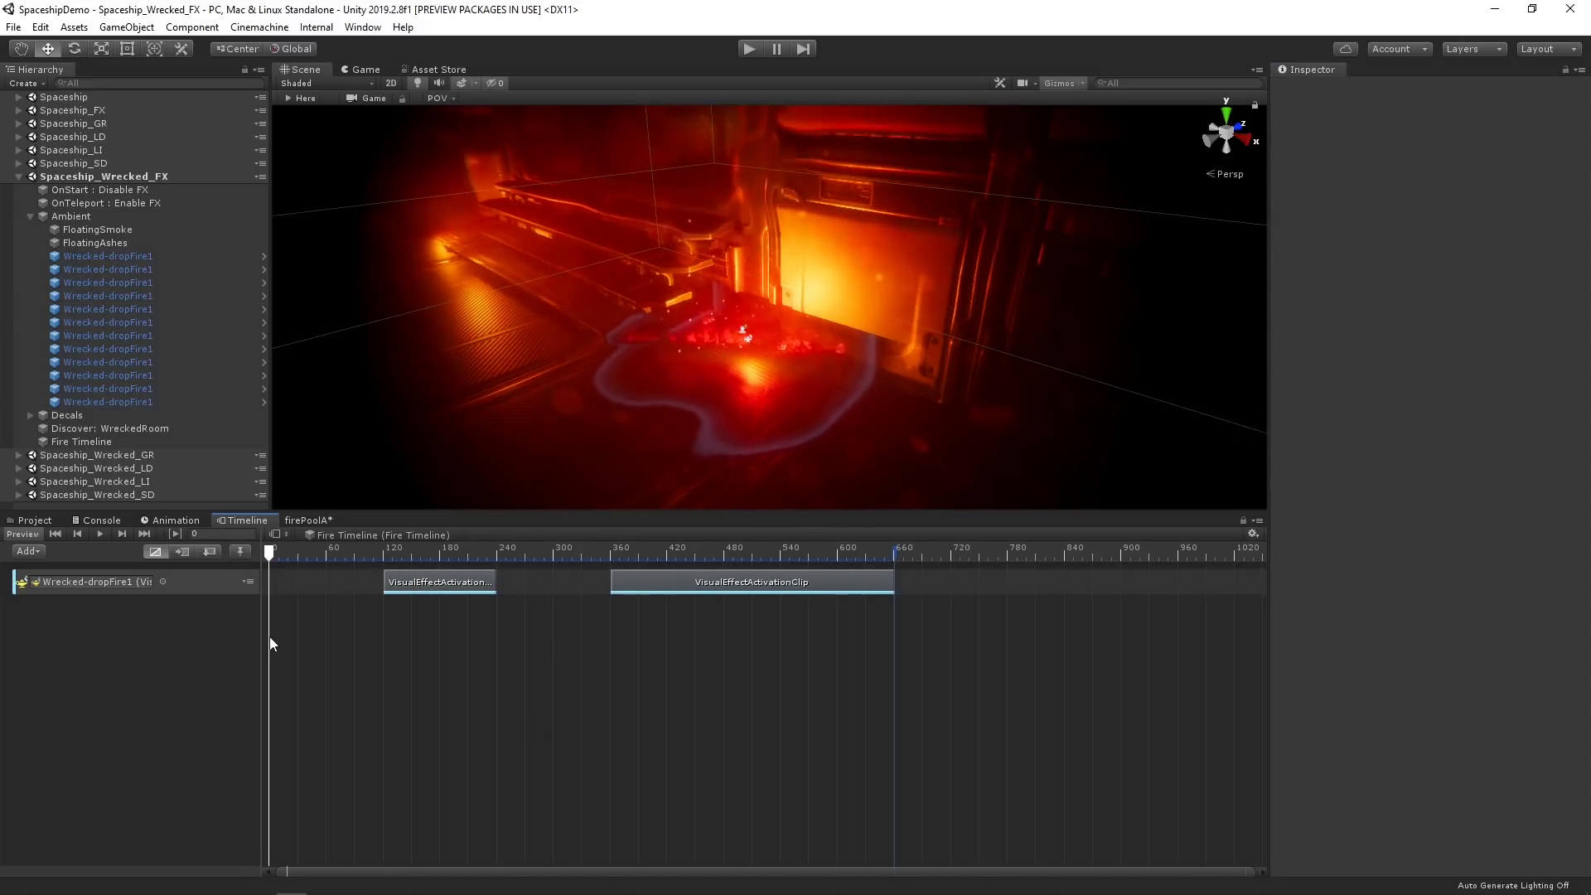
click(250, 815)
drag(153, 308, 134, 608)
right_click(343, 608)
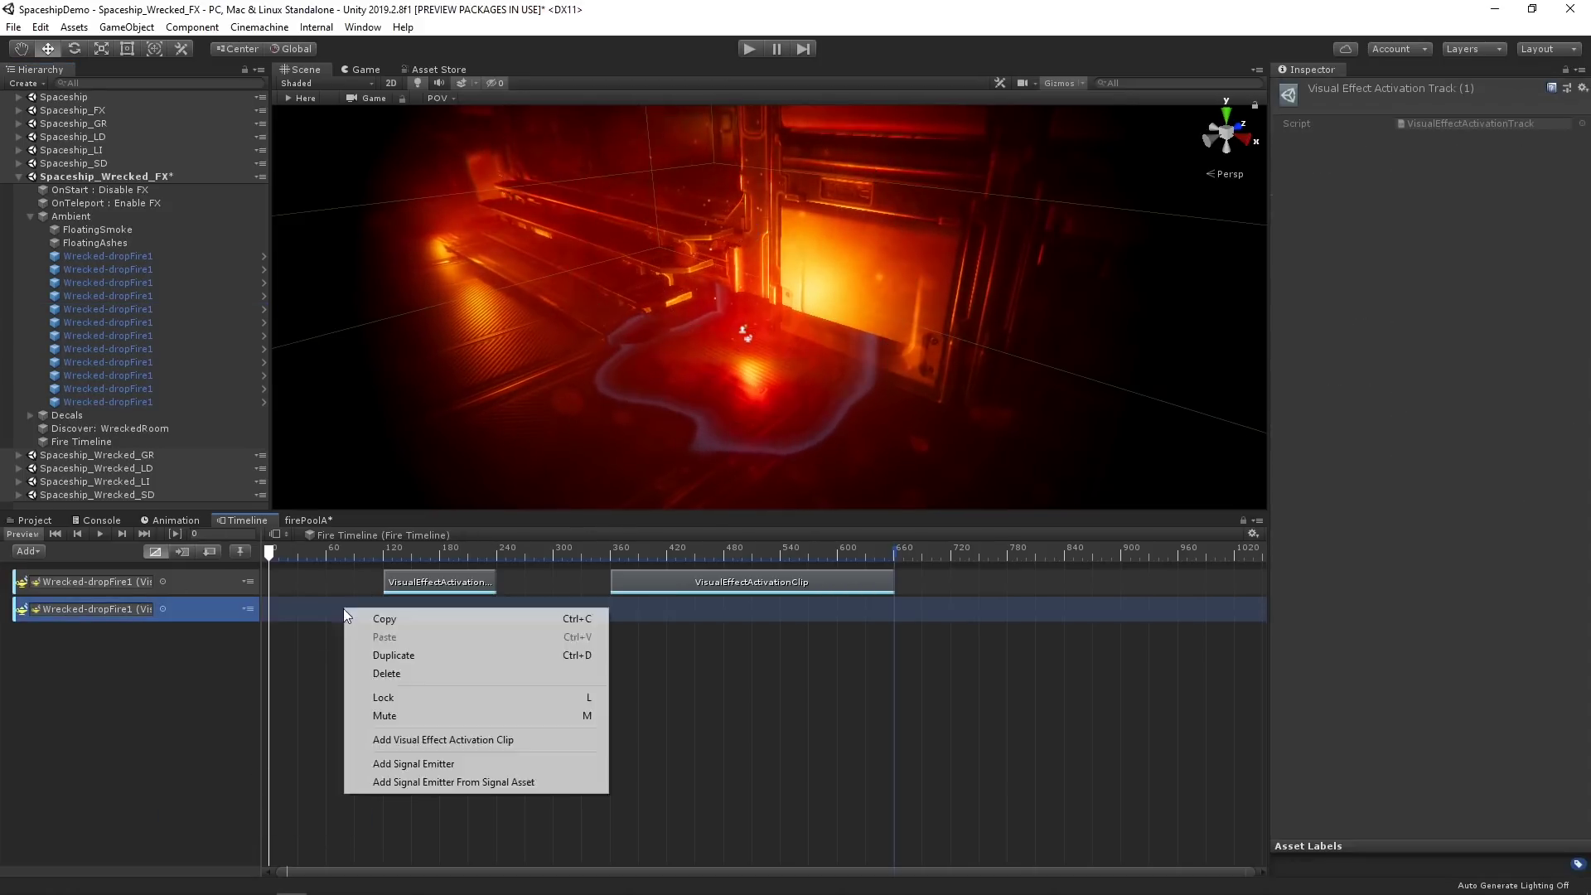
click(451, 738)
drag(780, 610, 609, 620)
- Name the new clip's enter event OnPlayBig and its exit event OnStopBig
click(1489, 213)
text(Big)
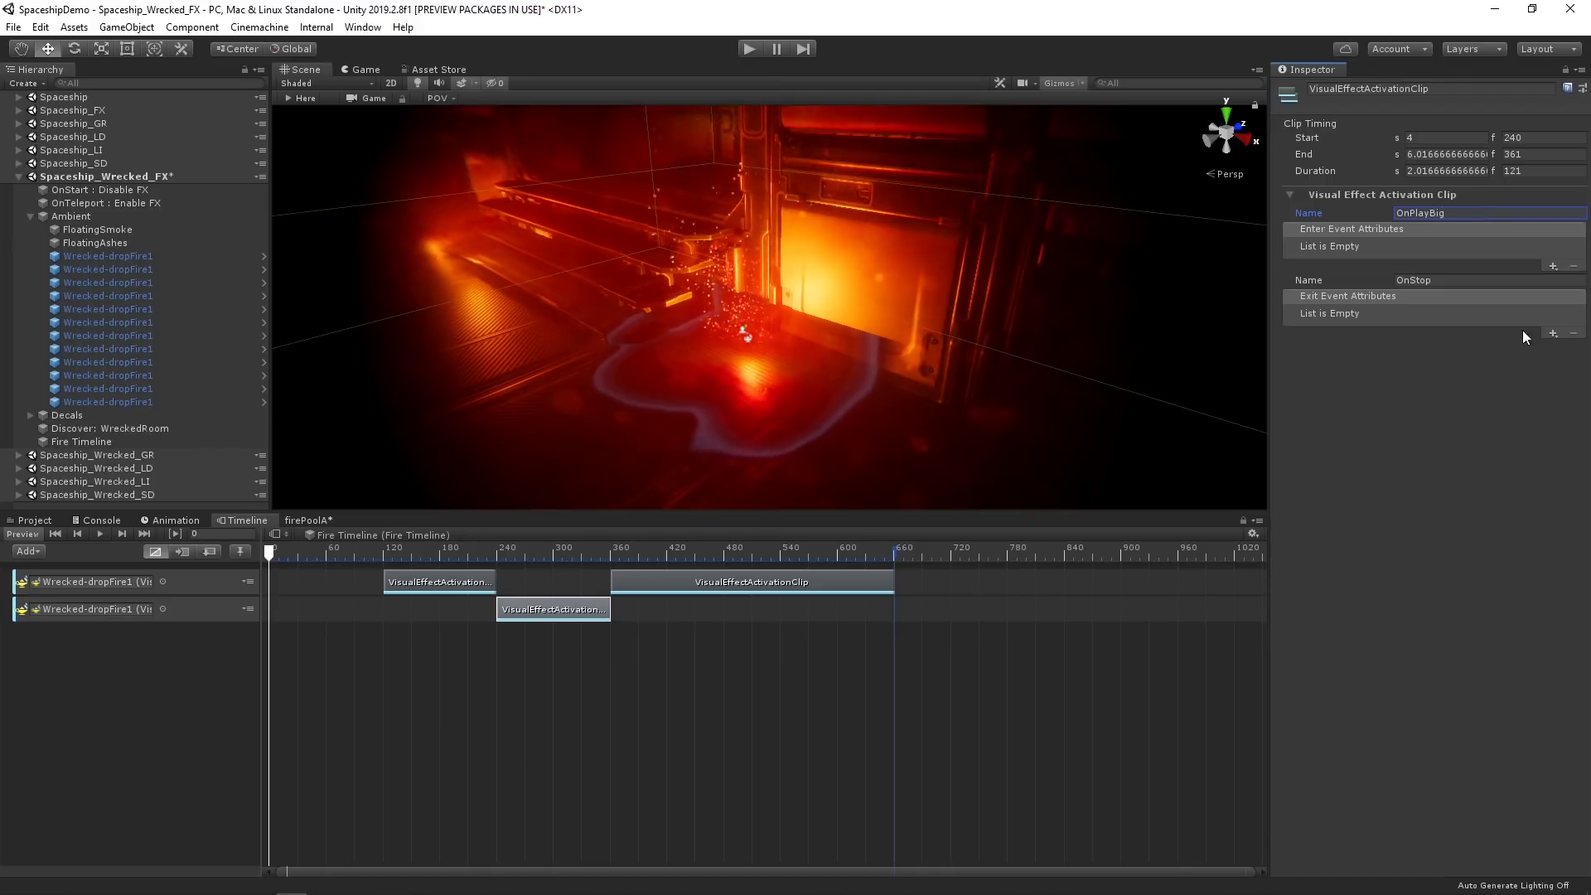
click(1489, 281)
text(Big)
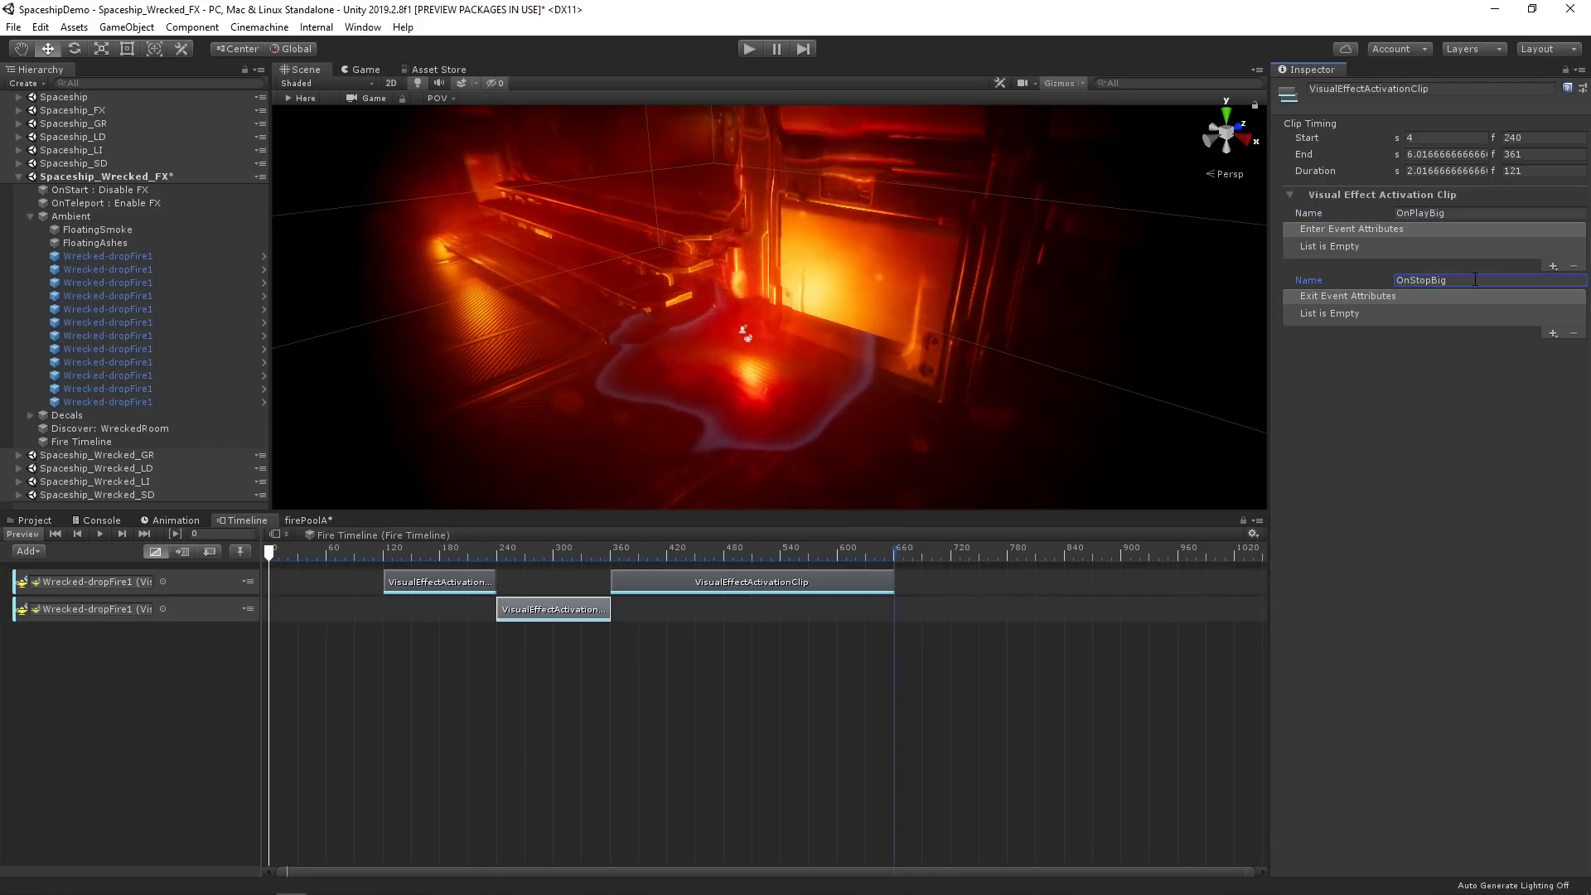
- Paste two copies of the OnPlayBig clip on the second track, starting at about frames 505 and 779, and play the timeline
click(629, 551)
key(ctrl+c)
key(ctrl+v)
drag(741, 617, 849, 619)
key(ctrl+v)
drag(688, 614, 1027, 612)
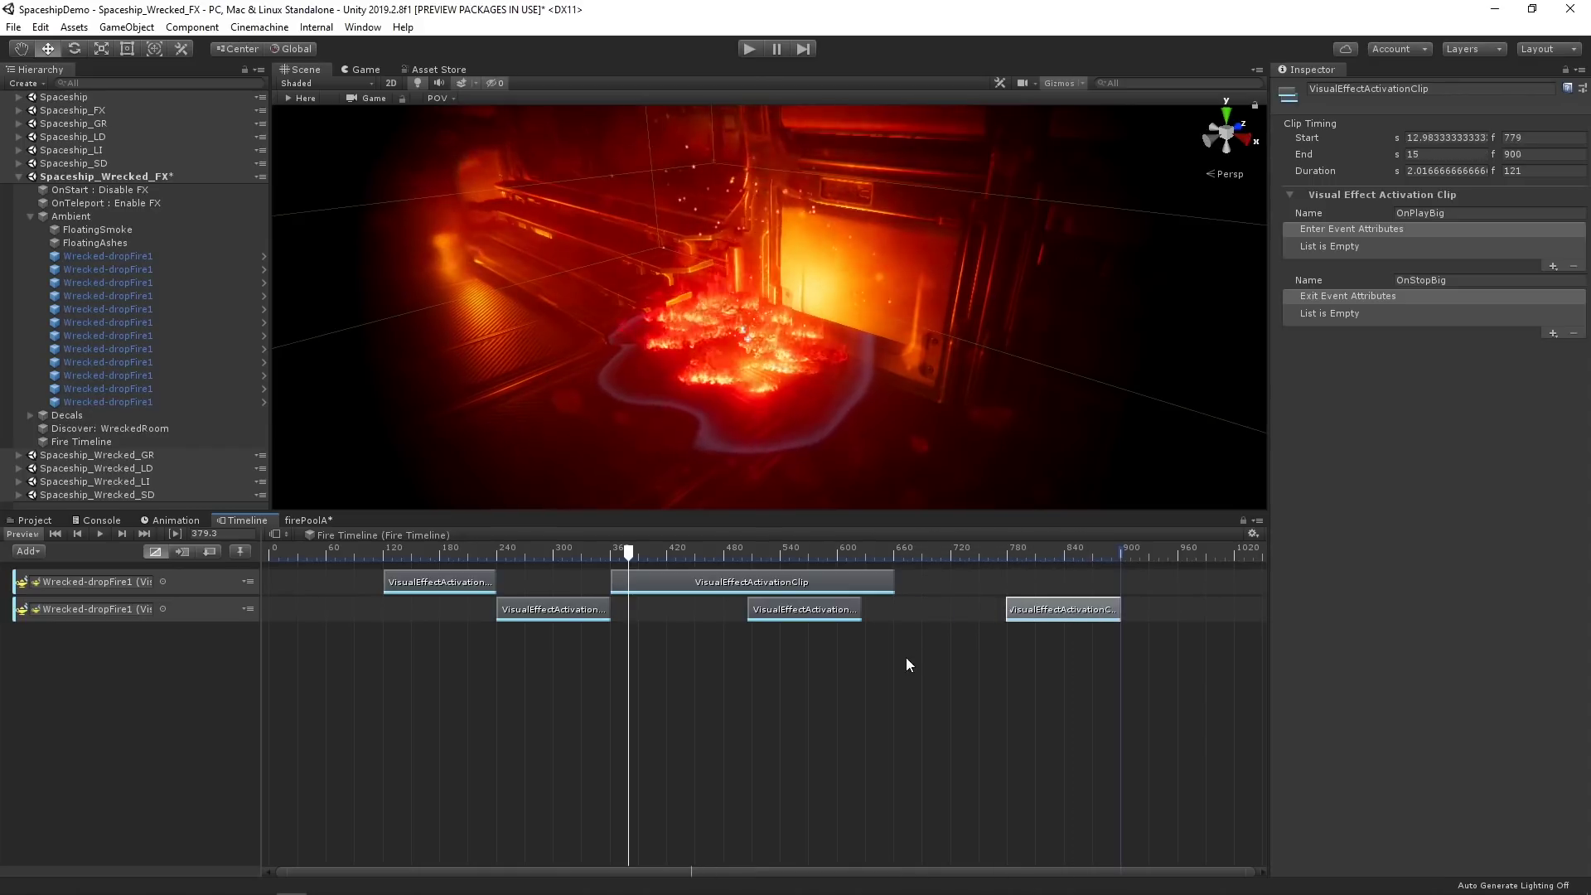
click(956, 666)
key(space)
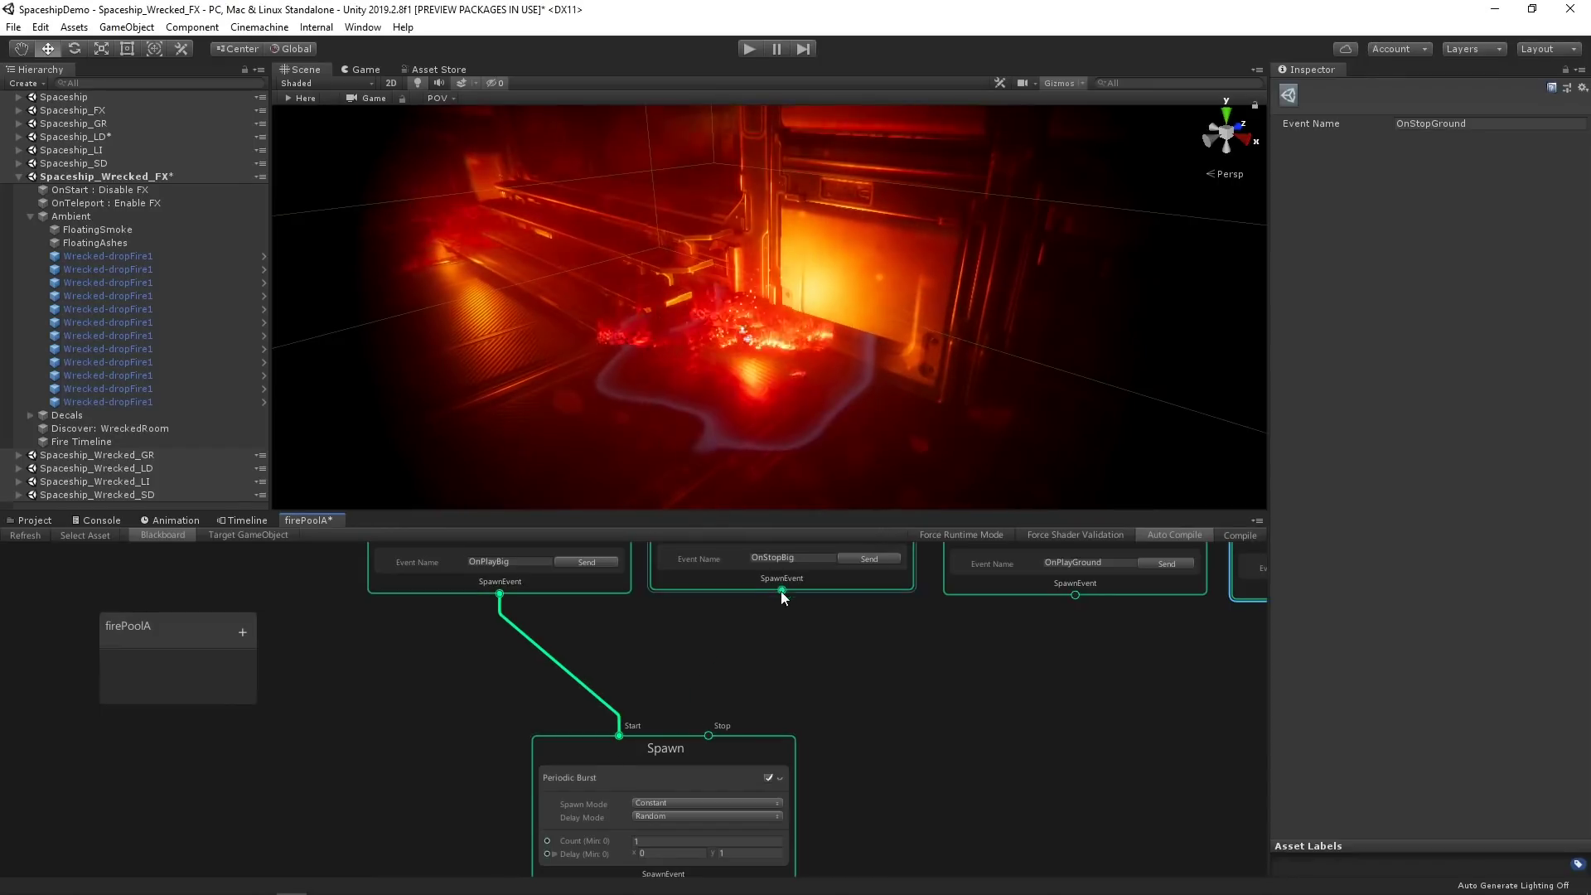
- Connect the OnStopBig event to the Stop input of the Periodic Burst Spawn context in the firePoolA graph
drag(781, 590, 727, 728)
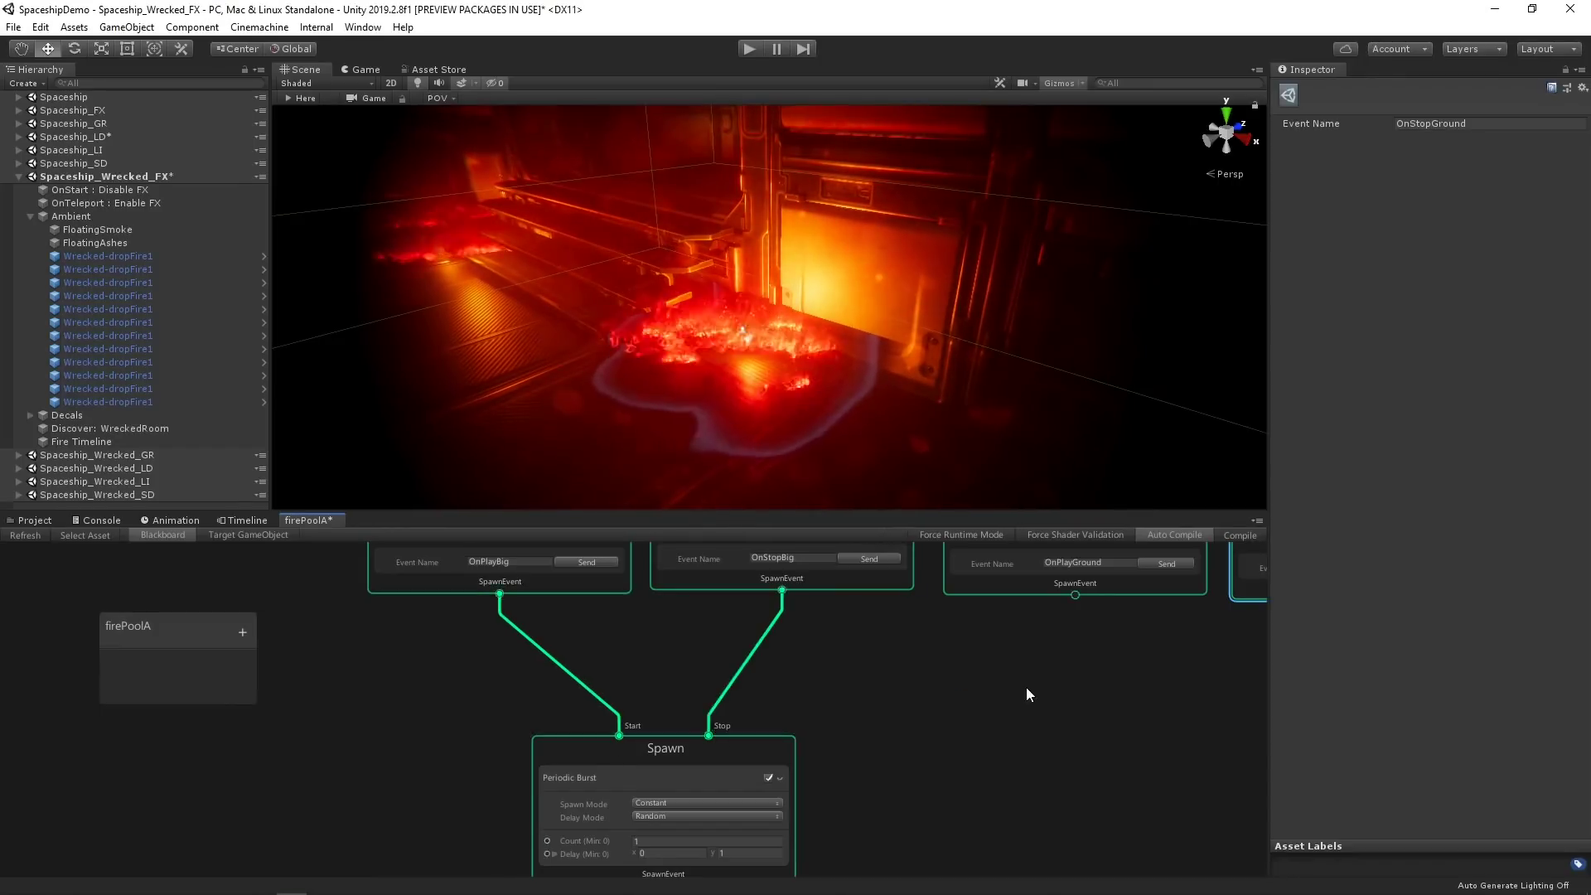